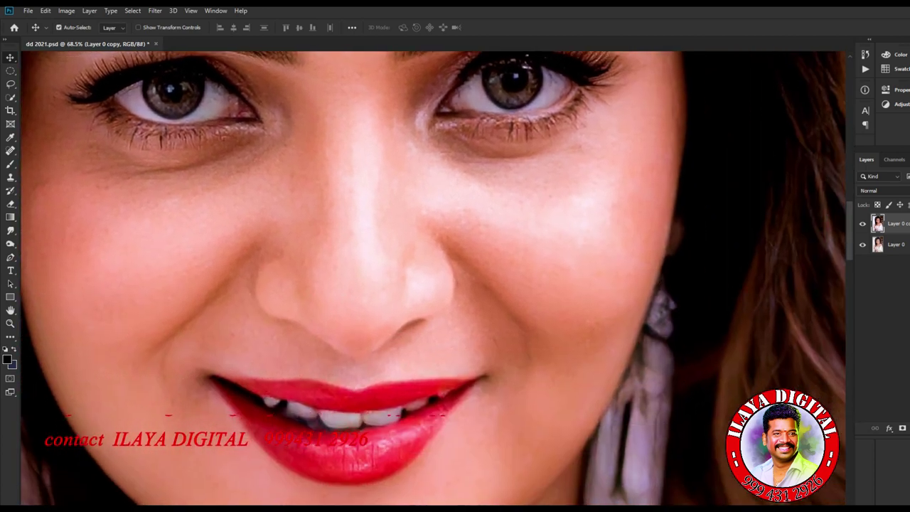
- Add a new empty layer above the Layer 0 copy for smudging the portrait's skin
drag(467, 342, 599, 375)
scroll(451, 278, up, 5)
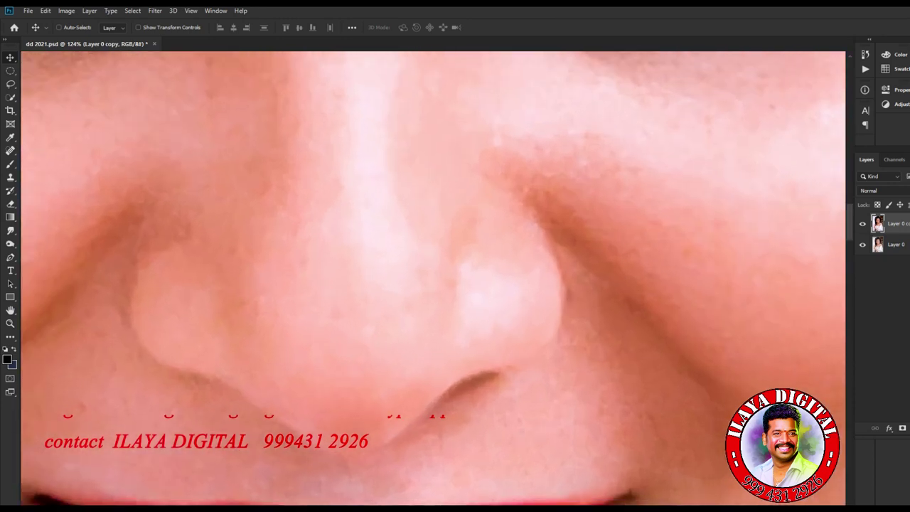
scroll(432, 277, down, 3)
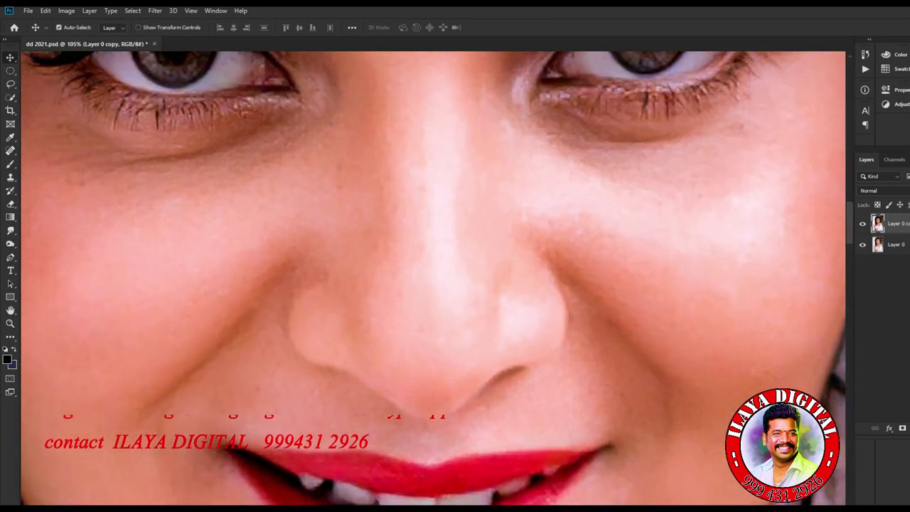
scroll(432, 277, down, 2)
drag(432, 277, 408, 359)
scroll(413, 341, up, 2)
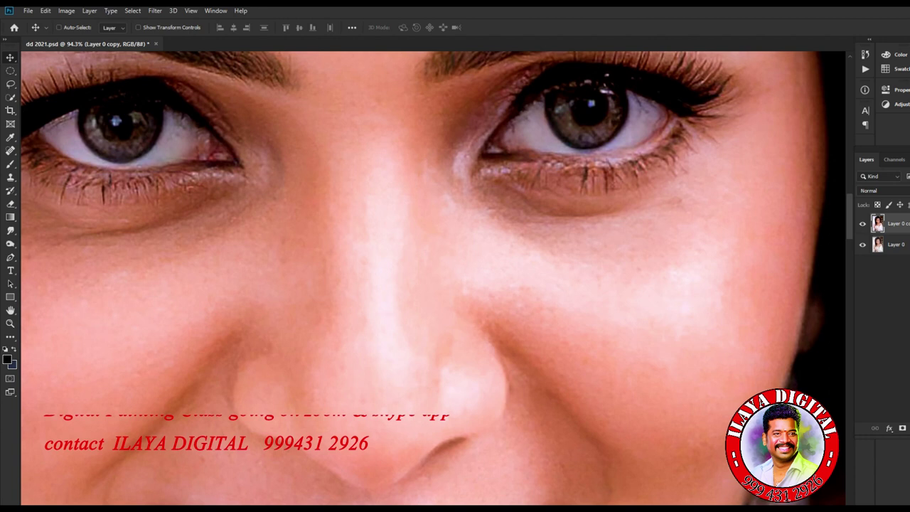
key(ctrl+shift+n)
key(Return)
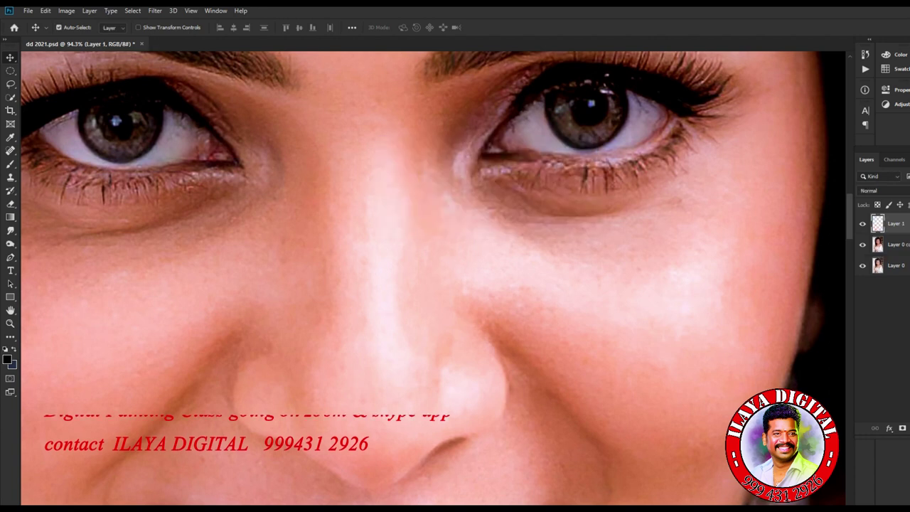
- Choose the Smudge tool with the Smudge Brush preset from ilaya_baski_brushes 2021 and set its size to 45 px
key(r)
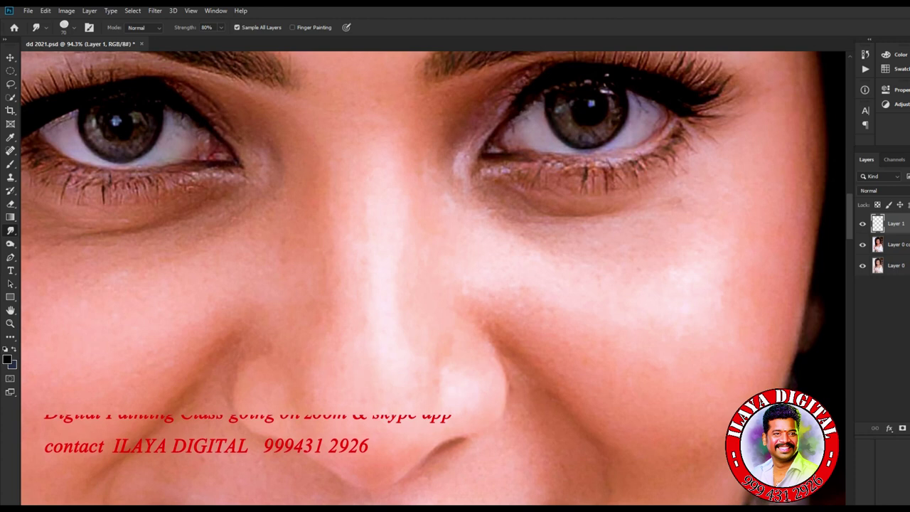
right_click(459, 227)
click(523, 407)
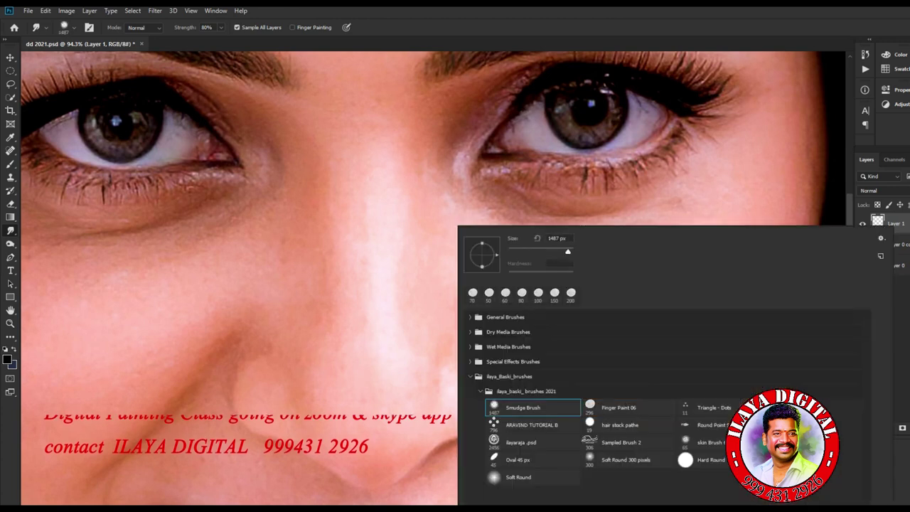
key(Return)
key(bracketleft)
key(bracketleft)
key(bracketleft)
key(bracketleft)
key(bracketleft)
key(bracketleft)
key(bracketleft)
key(bracketleft)
key(bracketleft)
key(bracketleft)
key(bracketleft)
key(bracketleft)
key(bracketleft)
key(bracketleft)
key(bracketleft)
key(bracketleft)
key(bracketleft)
key(bracketleft)
key(bracketleft)
key(bracketleft)
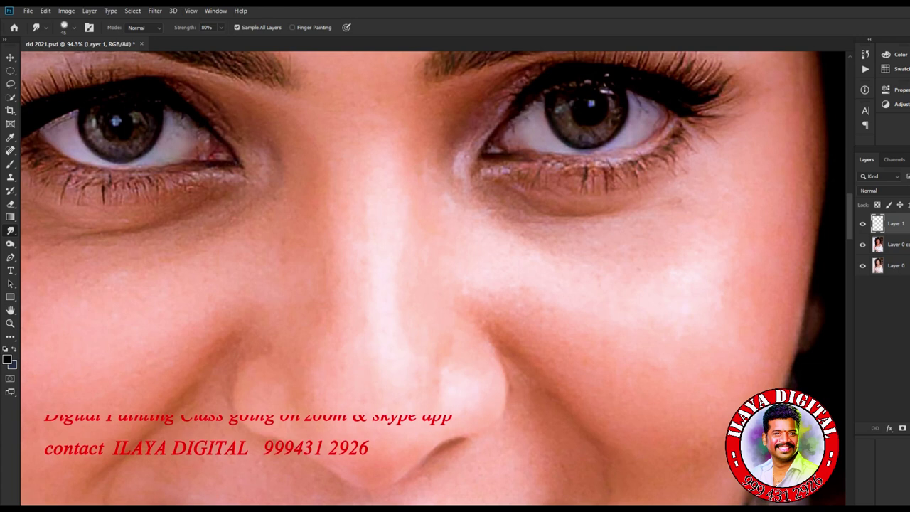
- Enable Transfer in the smudge brush's settings, with strength controlled by Pen Pressure
click(237, 28)
click(236, 27)
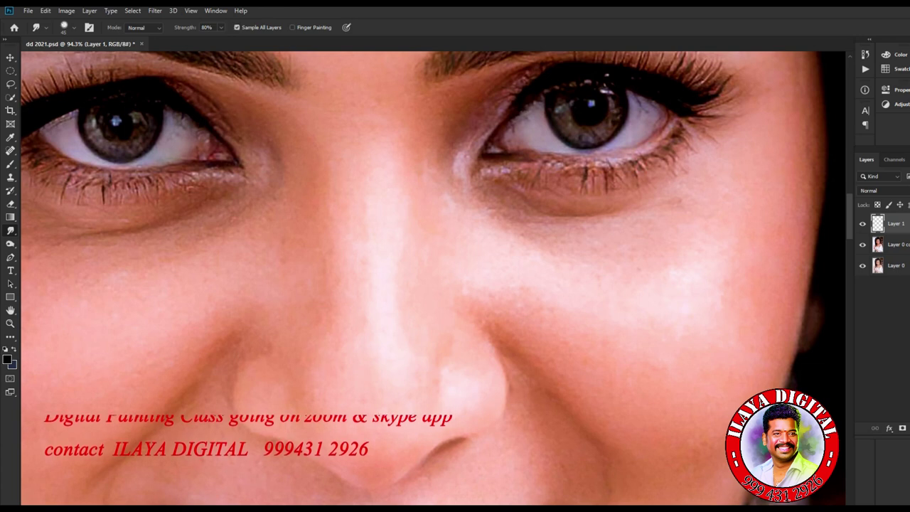
key(F5)
drag(818, 171, 678, 144)
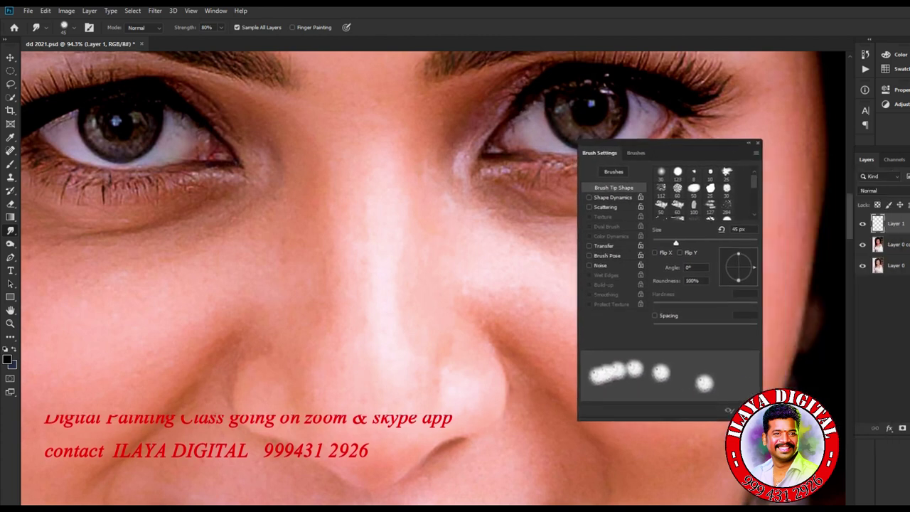
click(603, 246)
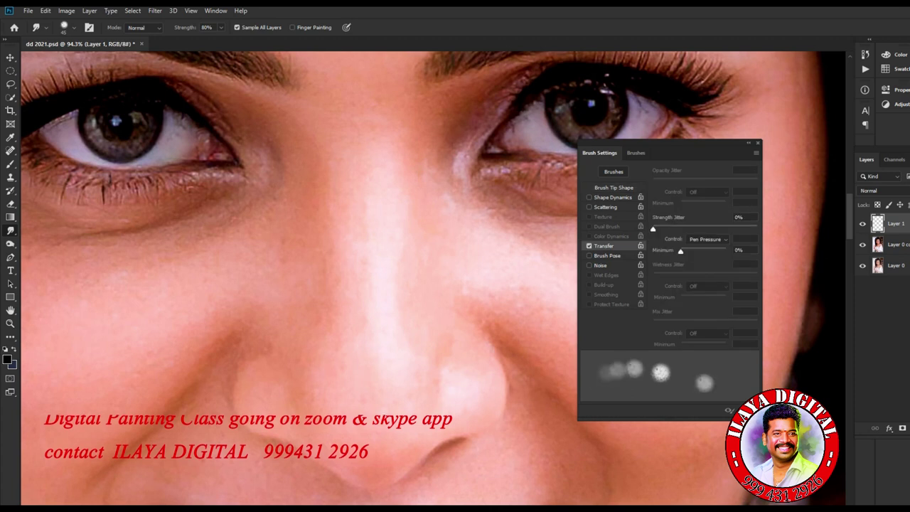
click(589, 198)
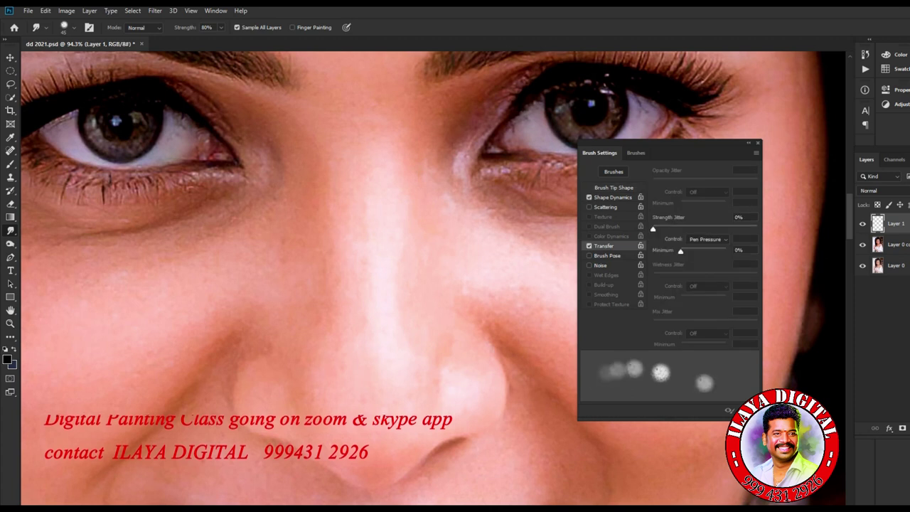
click(589, 198)
click(589, 198)
click(590, 198)
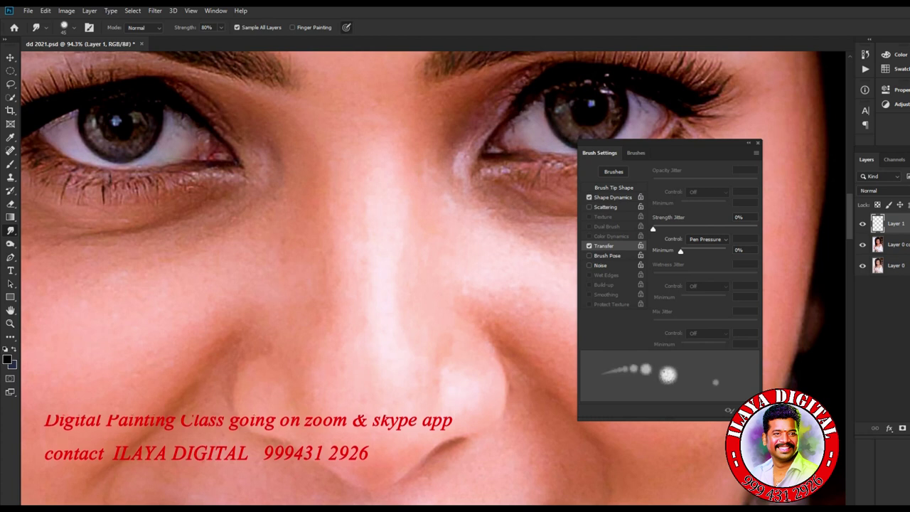
click(588, 197)
click(346, 27)
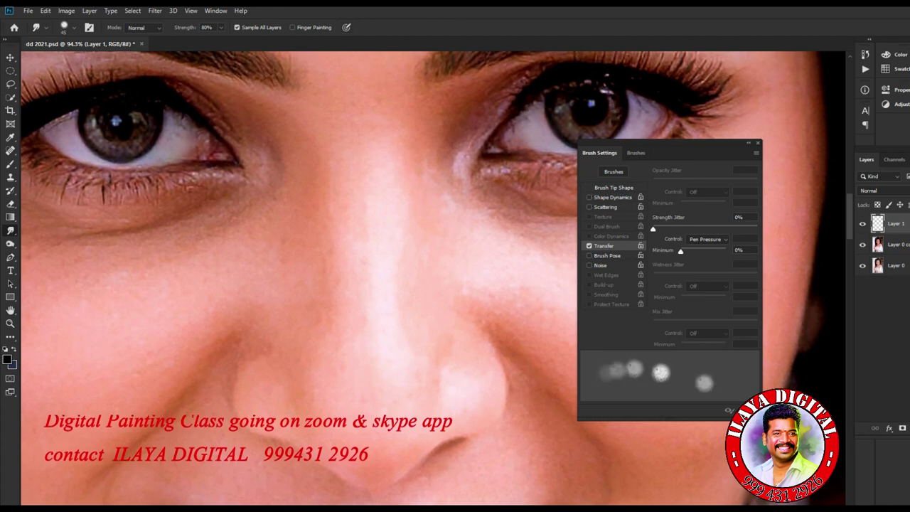
- Close the brush settings and smudge along the lower edge of the brighter nostril with a smaller brush
click(613, 187)
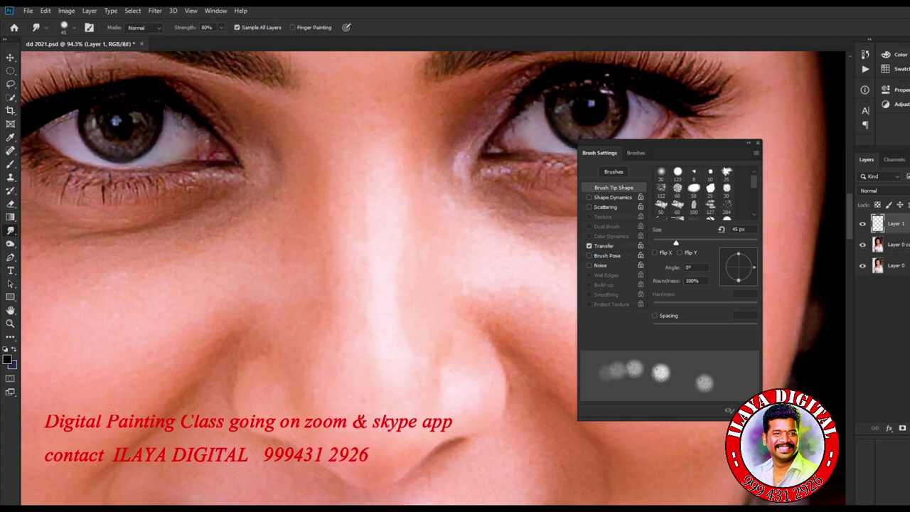
key(F5)
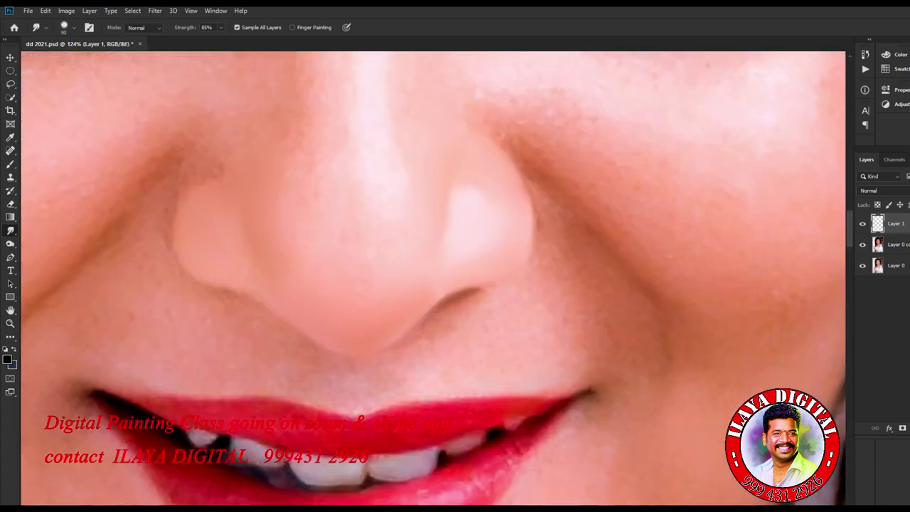
key(bracketleft)
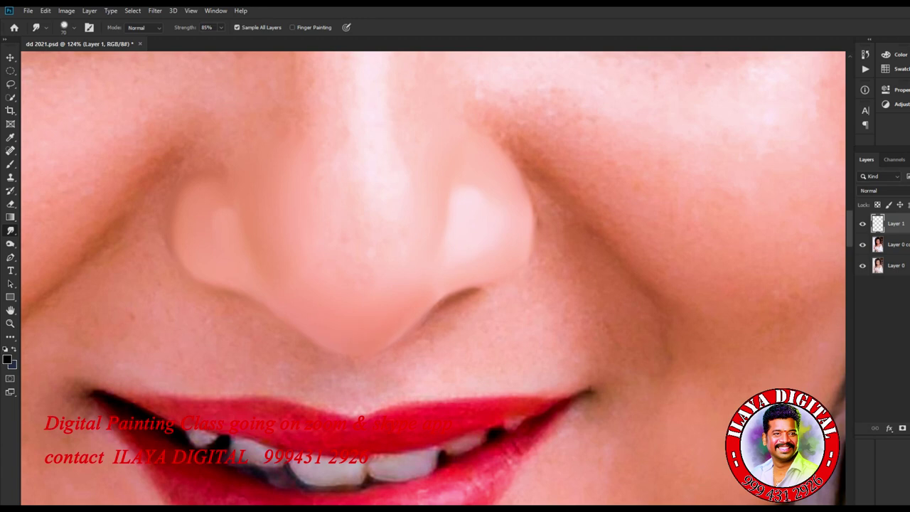
drag(471, 290, 491, 285)
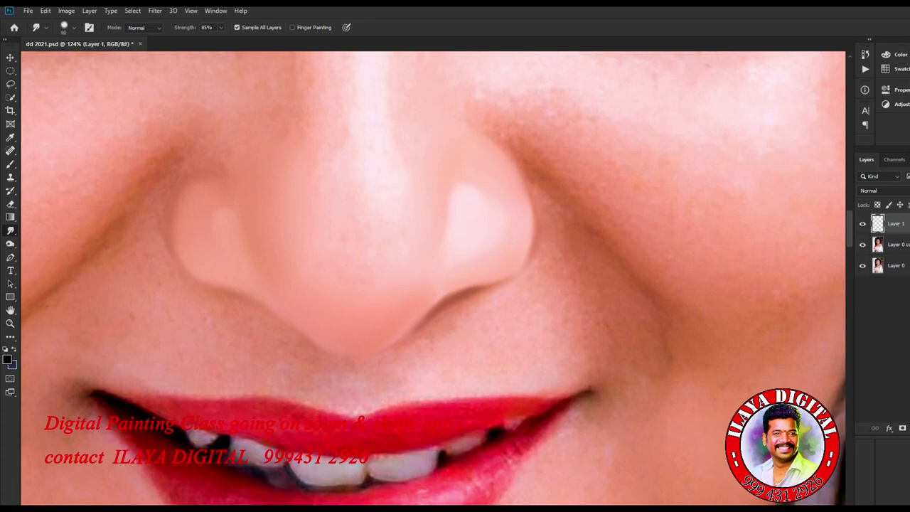
- Smudge the nose tip and lower bridge smooth, enlarging the brush up to 150 px
key(bracketright)
key(bracketright)
key(bracketright)
key(bracketright)
key(bracketleft)
key(bracketleft)
key(bracketleft)
key(bracketright)
key(bracketright)
scroll(549, 306, down, 7)
scroll(519, 206, up, 3)
drag(526, 206, 466, 256)
scroll(402, 327, up, 3)
scroll(466, 256, down, 2)
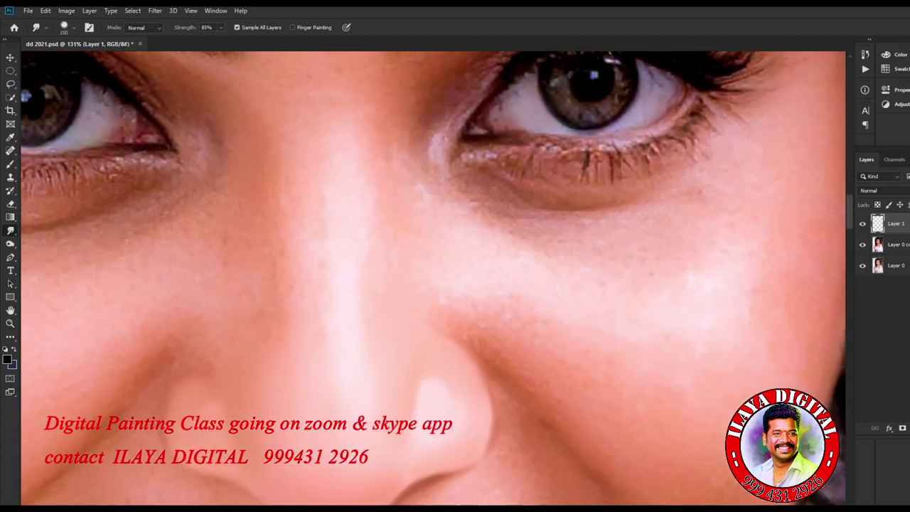
- Smooth the skin between the brows with a 90 px brush and extend the nose-bridge highlight upward
key(bracketleft)
key(bracketleft)
key(bracketleft)
key(bracketleft)
key(bracketleft)
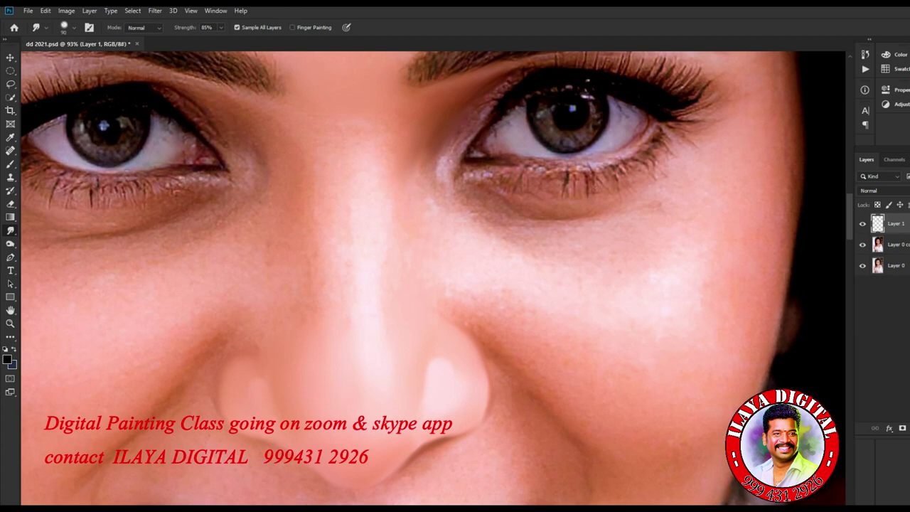
drag(364, 142, 363, 127)
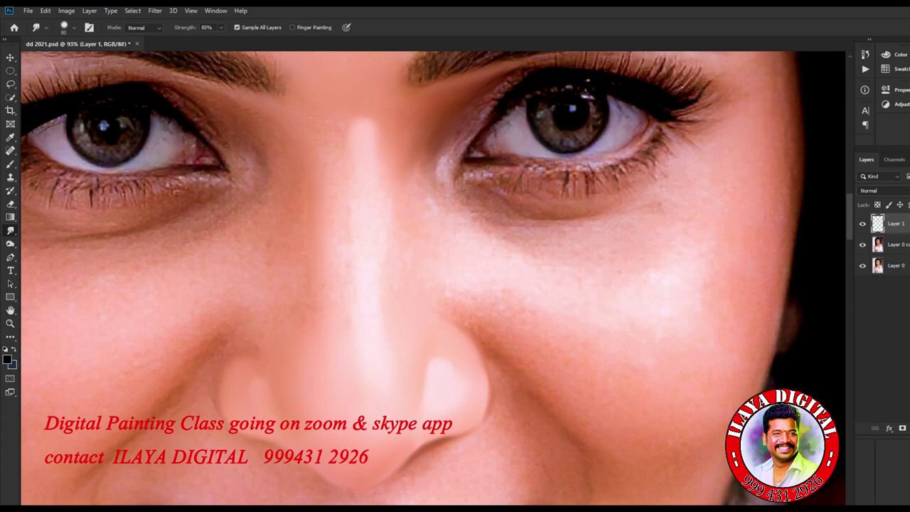
- Smudge along the nose bridge to form an even, clearly edged highlight strip, varying the brush size
key(bracketright)
key(bracketright)
key(bracketleft)
key(bracketleft)
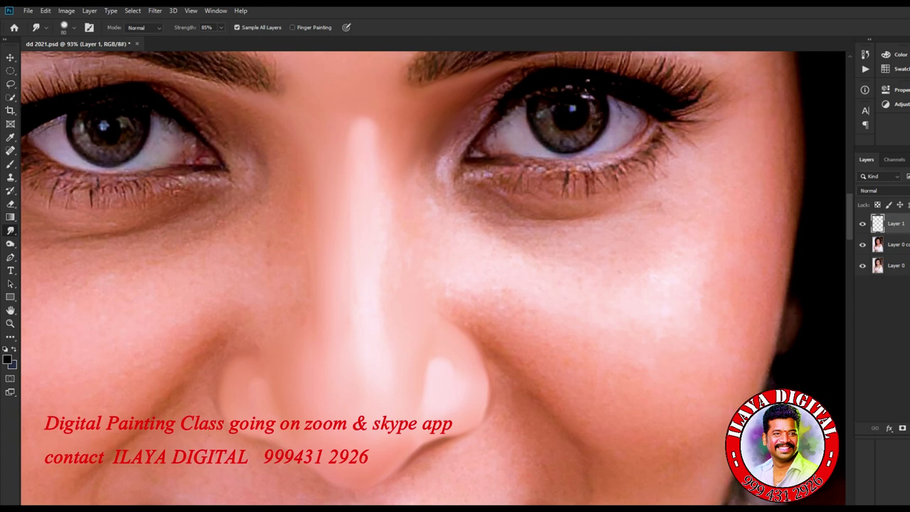
key(bracketright)
key(bracketright)
key(bracketleft)
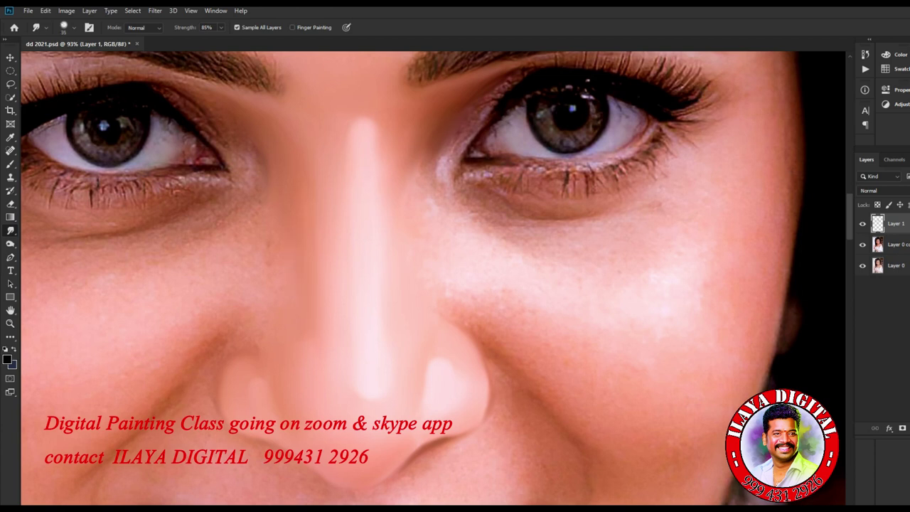
- Smudge a small highlight upward on the nose's side, beside the inner corner of the eye
mouse_move(428, 165)
mouse_down()
mouse_move(426, 186)
mouse_move(417, 159)
mouse_up()
key(bracketleft)
key(bracketright)
key(bracketright)
key(bracketright)
key(bracketright)
key(bracketright)
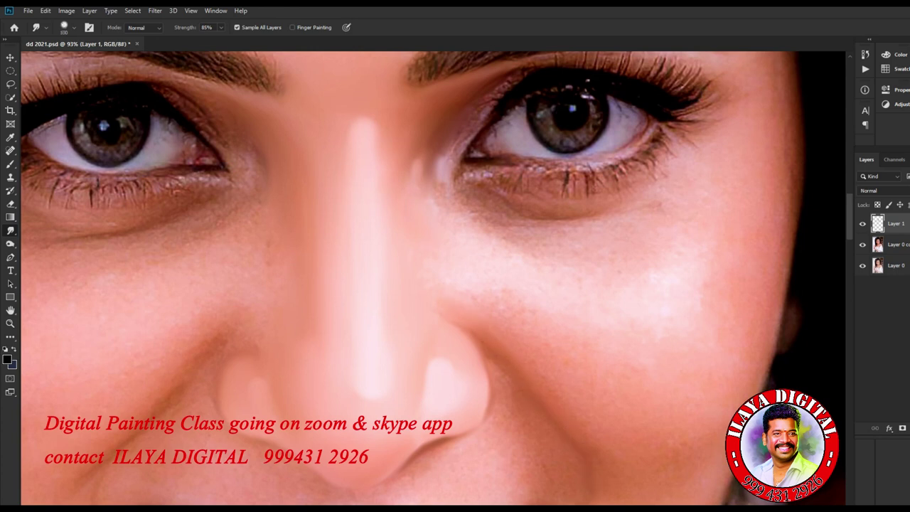
- Blend the skin along the sides of the nose and toward the brows, adjusting the smudge brush size
key(bracketleft)
key(bracketright)
key(bracketright)
key(bracketleft)
key(bracketleft)
key(bracketleft)
key(bracketright)
key(bracketright)
key(bracketleft)
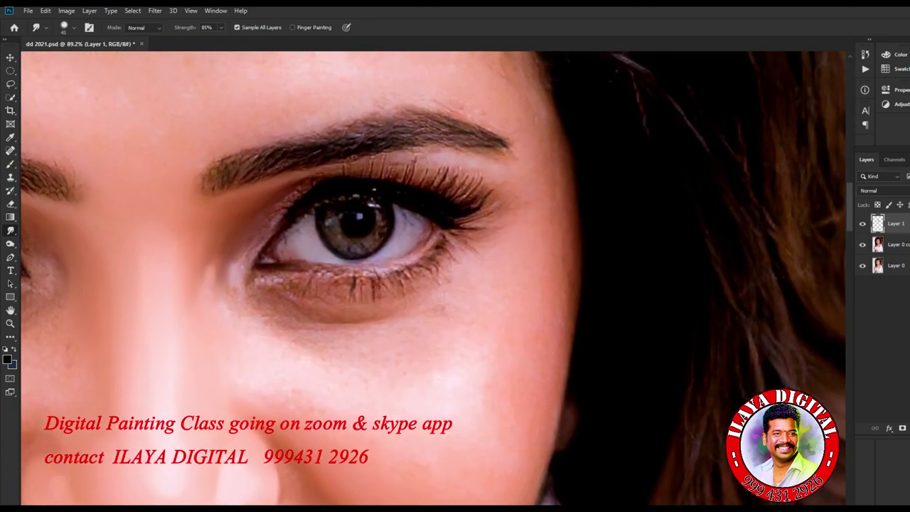
- Smudge the skin smooth along the face's outer edge from the temple to the cheek with a 125 px brush
key(bracketright)
drag(558, 192, 558, 361)
drag(540, 100, 545, 121)
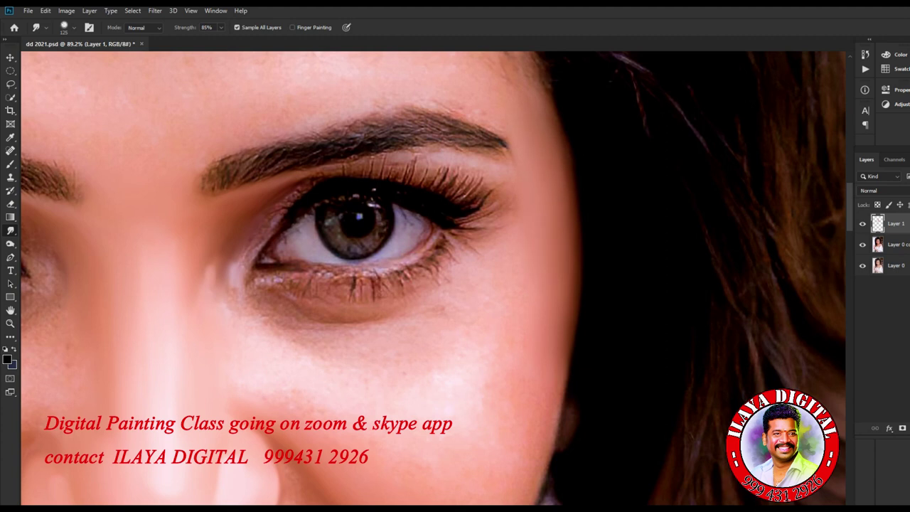
drag(567, 274, 564, 313)
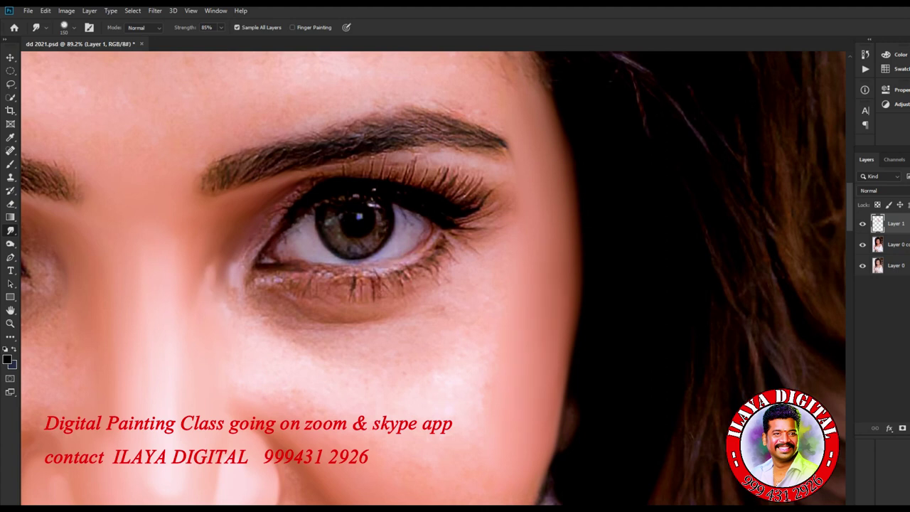
- Smooth the cheek from the face edge to the smile fold at 80% strength, reducing the 150 px brush to 70 px
drag(455, 355, 445, 187)
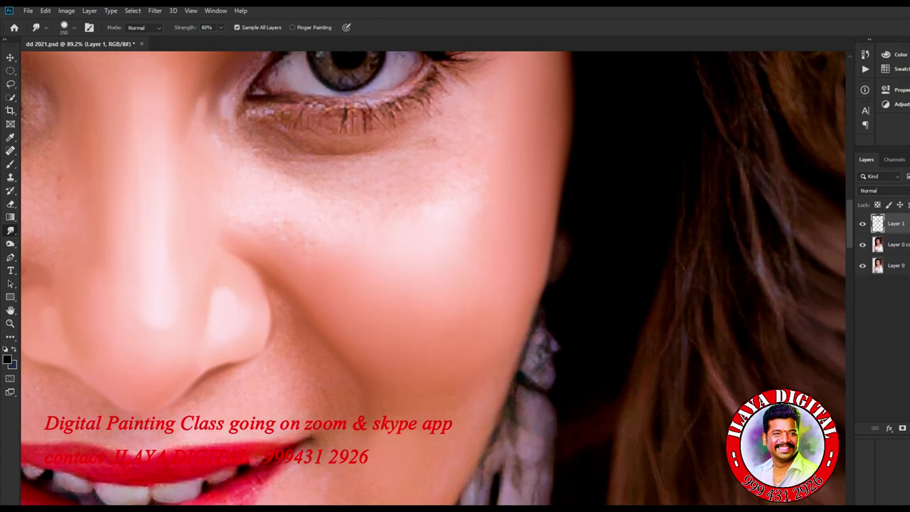
key(bracketleft)
key(bracketleft)
key(bracketleft)
key(bracketleft)
mouse_move(509, 380)
mouse_down()
mouse_move(502, 401)
mouse_move(555, 218)
mouse_up()
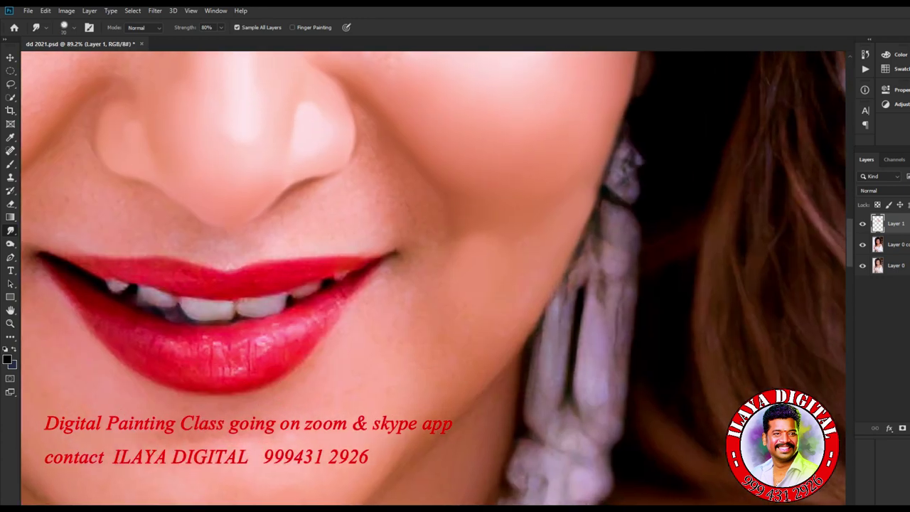
- Smudge the skin of the lower cheek and jaw beside the mouth corner with a larger brush
key(bracketright)
key(bracketright)
key(bracketleft)
key(bracketright)
key(bracketright)
drag(496, 312, 427, 312)
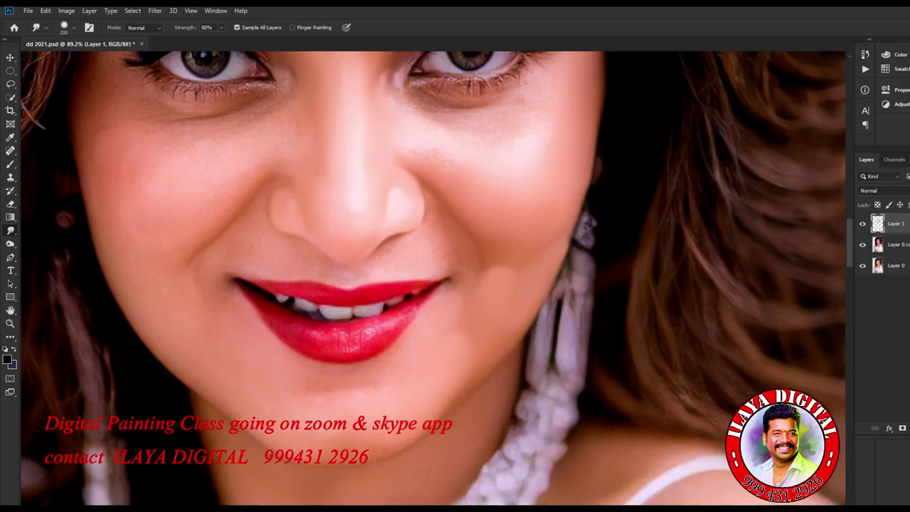
- Refine the small highlight beside the inner corner of the eye with a much smaller smudge brush
drag(501, 170, 558, 357)
key(bracketleft)
key(bracketleft)
key(bracketleft)
key(bracketleft)
key(bracketleft)
key(bracketleft)
key(bracketleft)
key(bracketleft)
key(bracketleft)
key(bracketleft)
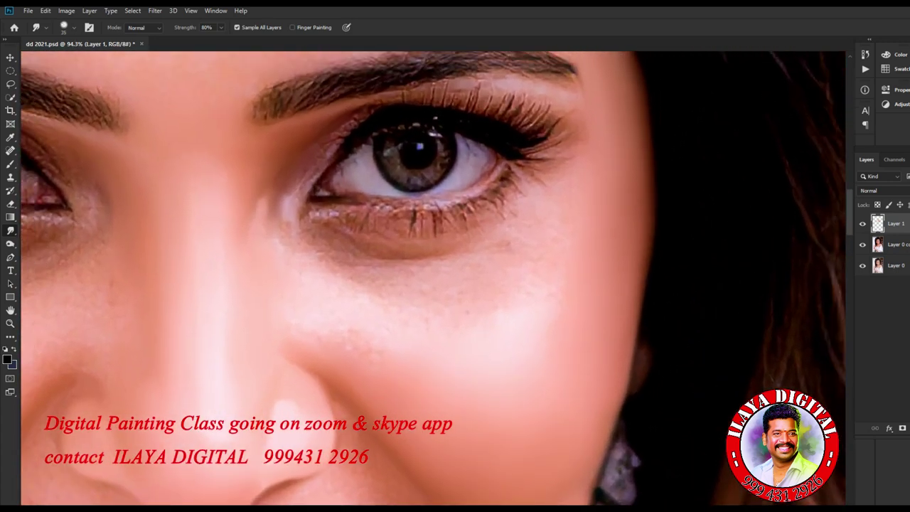
key(bracketright)
drag(261, 209, 258, 196)
- Smudge the shadow beneath the eye from the inner corner outward, varying the brush size
key(bracketright)
key(bracketright)
key(bracketright)
drag(305, 246, 332, 259)
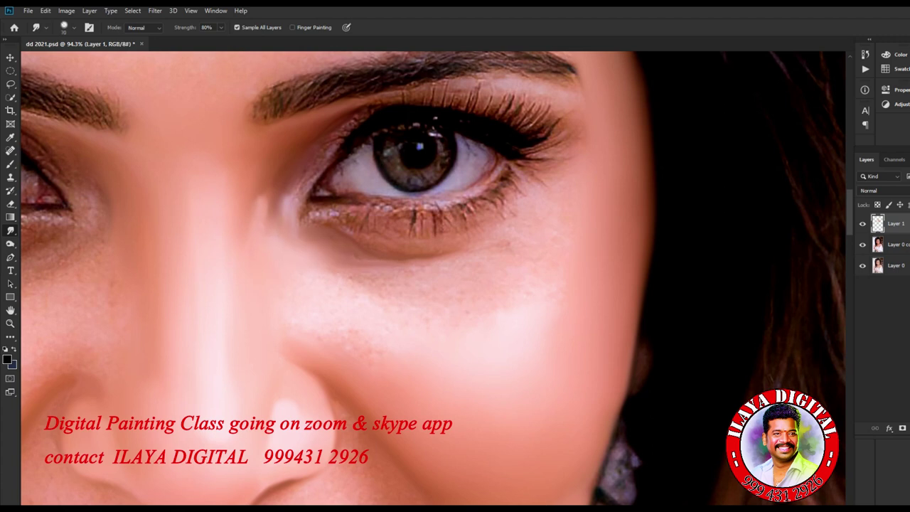
key(bracketright)
key(bracketright)
key(bracketright)
key(bracketright)
key(bracketleft)
key(bracketleft)
key(bracketleft)
key(bracketleft)
drag(369, 256, 490, 254)
- Blend the remaining skin texture between the under-eye shadow, nose and upper cheek, enlarging the brush to 200 px
key(bracketright)
key(bracketright)
scroll(498, 304, up, 3)
key(bracketleft)
key(bracketleft)
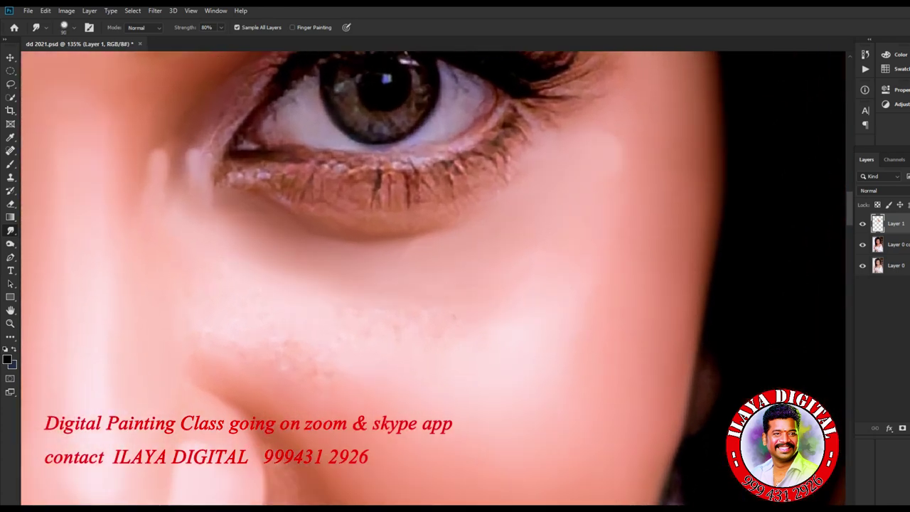
key(bracketleft)
key(bracketright)
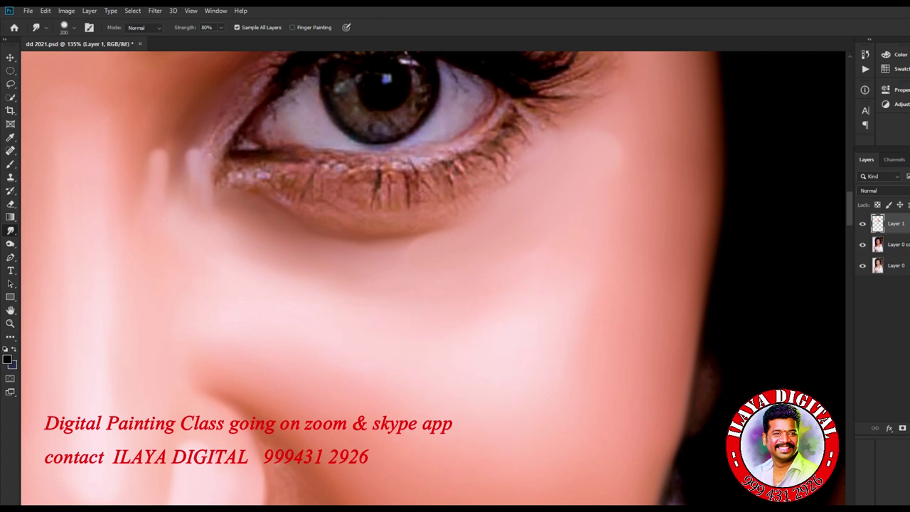
- Rotate the canvas view to -10° to work on the lower cheek and smile fold
scroll(569, 370, down, 3)
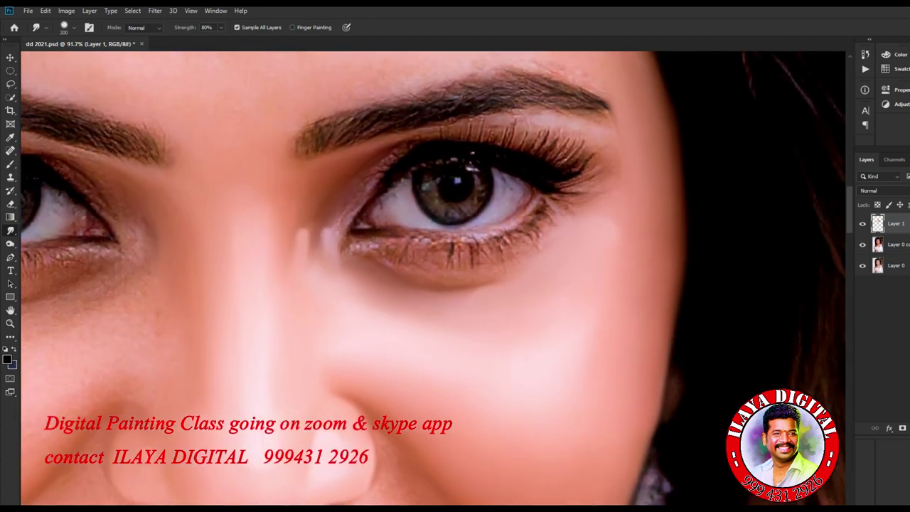
key(r)
drag(568, 377, 583, 352)
scroll(561, 320, up, 1)
drag(455, 355, 477, 221)
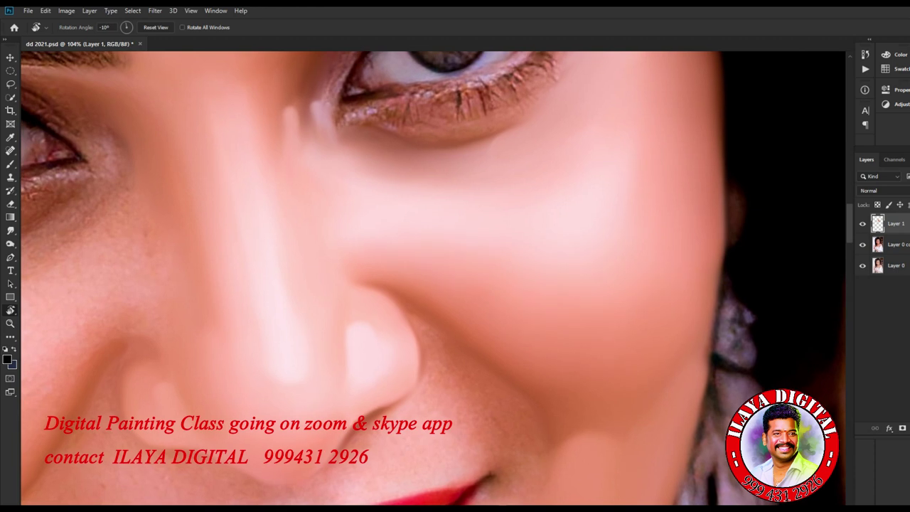
- Smudge the temple skin beside the outer corner of the eye, varying the brush size from 90 px
scroll(654, 332, down, 5)
scroll(654, 332, up, 3)
key(s)
key(bracketleft)
key(bracketleft)
key(bracketleft)
key(bracketleft)
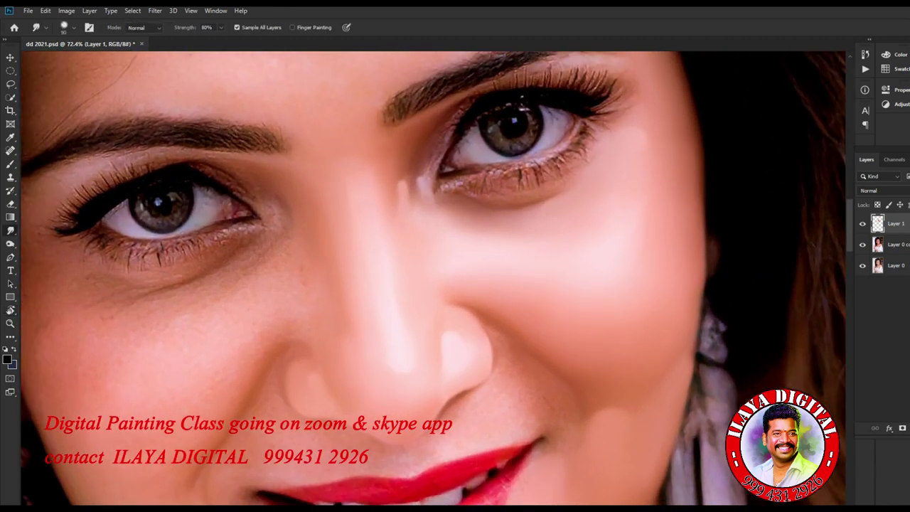
key(bracketright)
key(bracketright)
key(bracketleft)
key(bracketleft)
key(bracketleft)
- Smudge the eyebrow hairs along their growth direction from the inner end to the tail, starting with a 40 px brush
scroll(625, 195, up, 4)
drag(626, 195, 610, 384)
key(p)
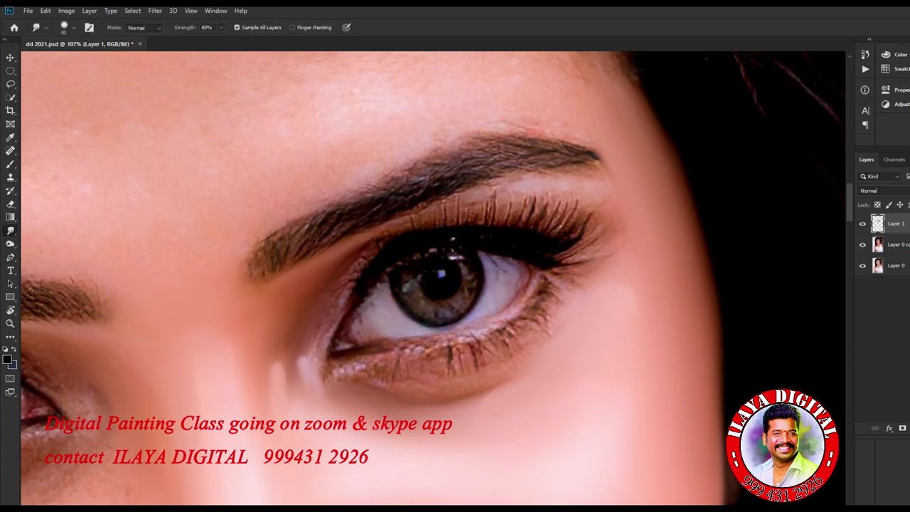
drag(265, 272, 286, 240)
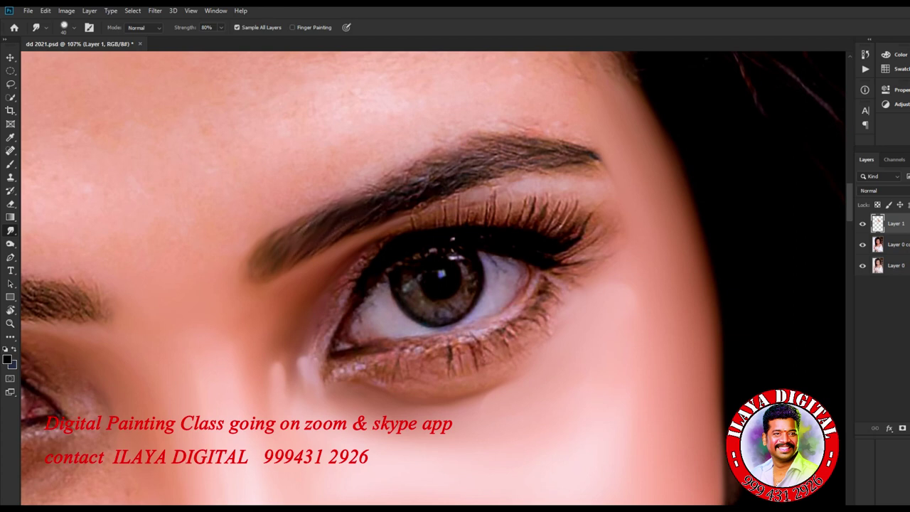
mouse_move(416, 194)
mouse_down()
mouse_move(555, 155)
mouse_move(594, 157)
mouse_up()
drag(500, 147, 590, 150)
drag(442, 156, 472, 138)
mouse_move(388, 182)
mouse_down()
mouse_move(413, 167)
mouse_move(437, 173)
mouse_move(534, 152)
mouse_up()
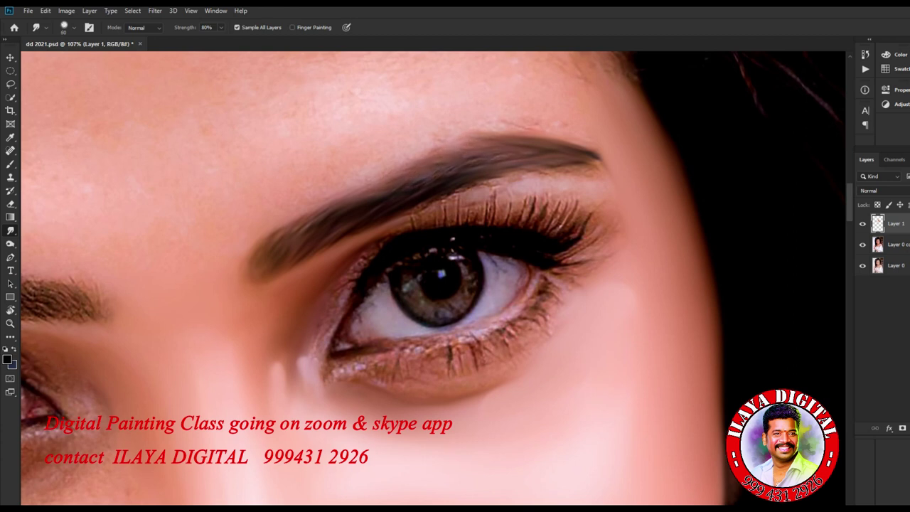
- Smudge the skin between the eyebrow and upper lashes and the forehead just above the eyebrow, varying the brush size
key(bracketright)
key(bracketleft)
key(bracketleft)
drag(524, 187, 598, 188)
key(bracketleft)
key(bracketleft)
mouse_move(501, 187)
mouse_down()
mouse_move(442, 201)
mouse_move(480, 184)
mouse_move(490, 202)
mouse_up()
key(bracketright)
key(bracketright)
mouse_move(587, 230)
mouse_down()
mouse_move(599, 215)
mouse_move(608, 222)
mouse_move(596, 212)
mouse_up()
key(bracketright)
key(bracketright)
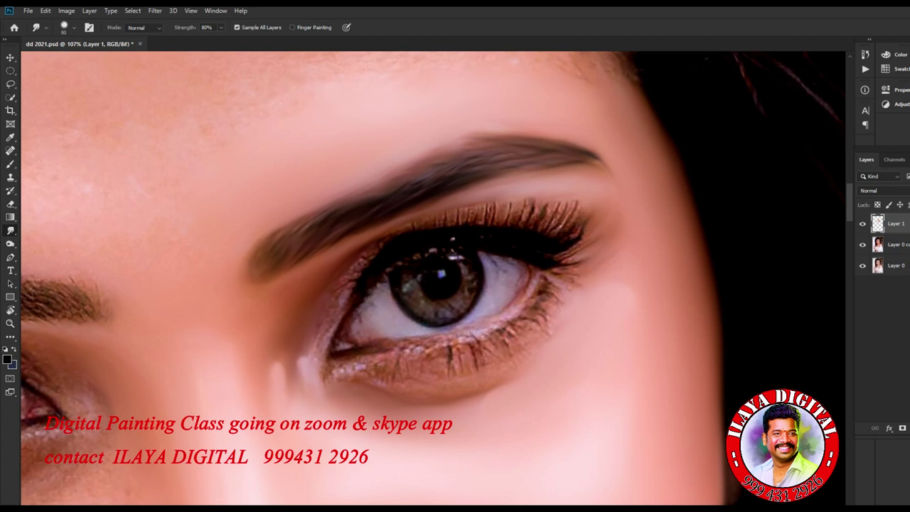
- Smudge the upper eyelashes into the eyelid shadow, working over the lid and the outer corner
mouse_move(490, 209)
mouse_down()
mouse_move(575, 220)
mouse_move(575, 205)
mouse_move(591, 212)
mouse_up()
drag(568, 244, 584, 222)
key(bracketleft)
key(bracketleft)
drag(466, 222, 461, 210)
drag(456, 224, 445, 215)
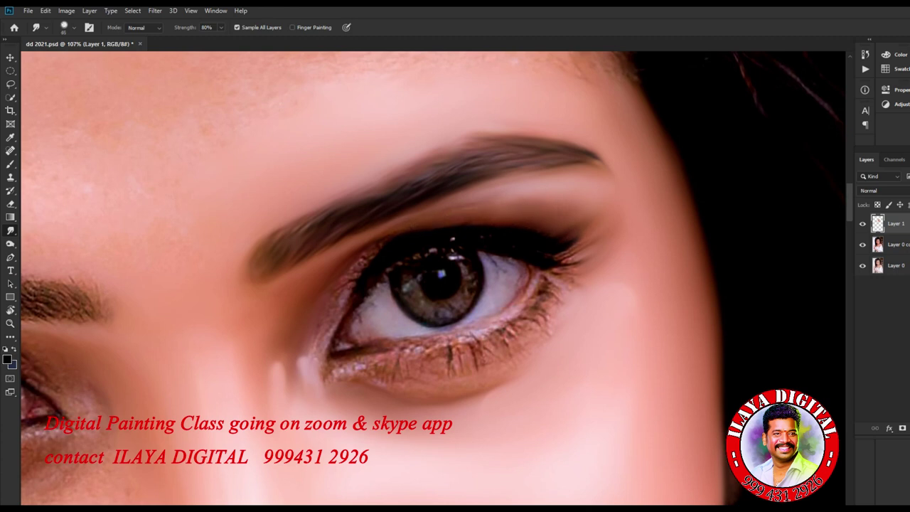
drag(573, 245, 583, 235)
drag(554, 263, 573, 251)
- Blend the eyelid shadow and the dark liner at the outer corner into the surrounding skin, varying the brush size
key(bracketright)
key(bracketright)
key(bracketright)
key(bracketright)
key(bracketleft)
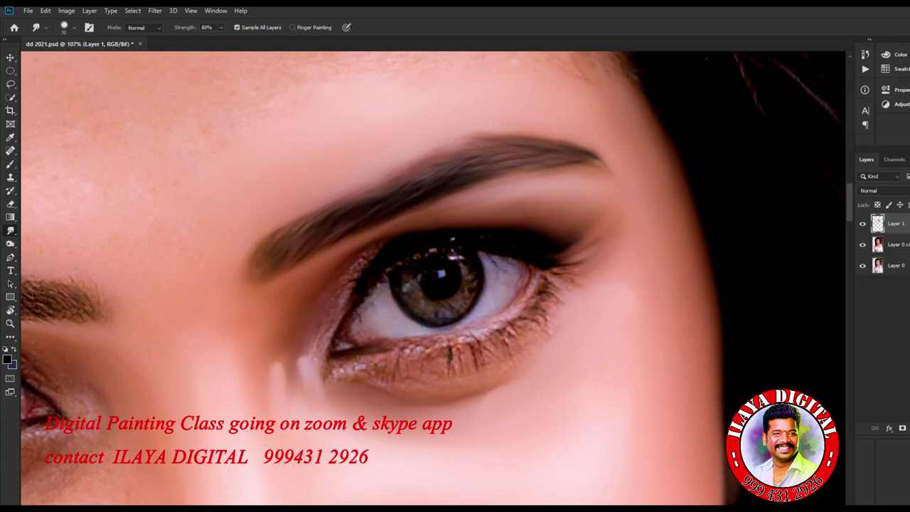
key(bracketright)
key(bracketright)
key(bracketleft)
key(bracketleft)
key(bracketleft)
key(bracketleft)
key(bracketleft)
key(bracketleft)
- Smudge the inner edge of the upper eyelid down to the inner corner and the small highlight beside it
scroll(479, 391, up, 3)
key(])
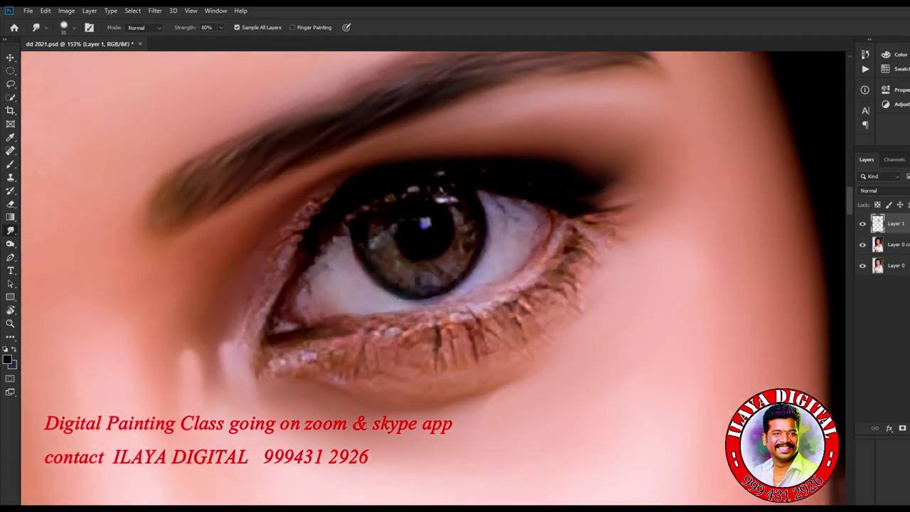
drag(295, 237, 325, 200)
key([)
key([)
drag(292, 261, 262, 339)
mouse_move(268, 307)
mouse_down()
mouse_move(257, 341)
mouse_move(242, 336)
mouse_up()
key(])
key(])
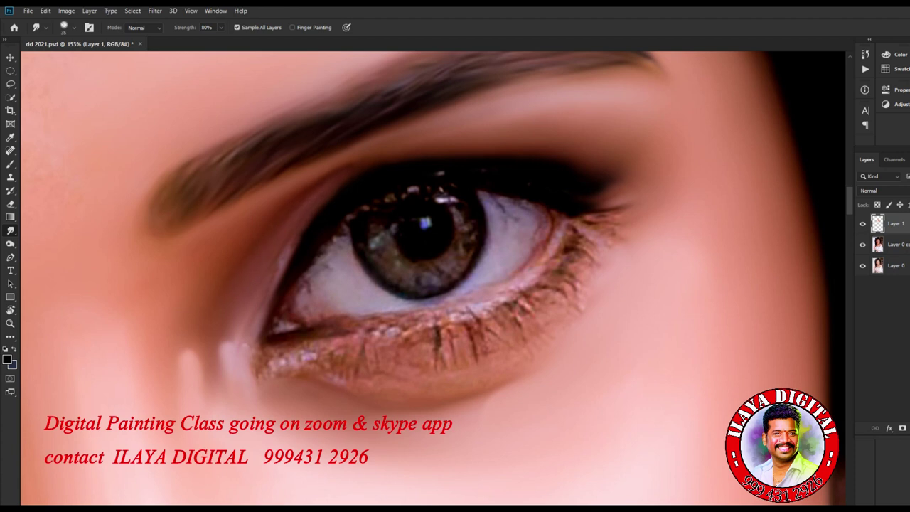
drag(281, 267, 312, 212)
drag(238, 349, 228, 337)
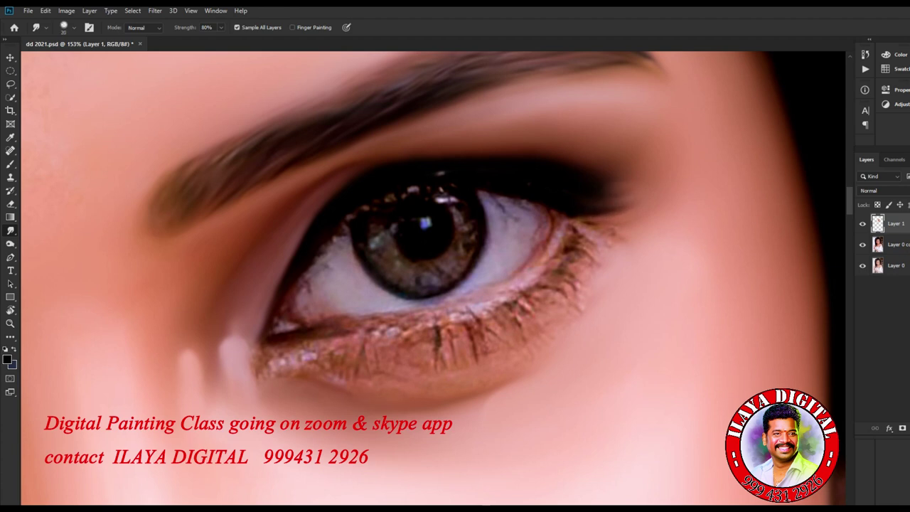
- Smudge the inner corner and the lower lid rim into a clean line running to the outer corner
drag(466, 393, 525, 371)
key(bracketright)
mouse_move(257, 343)
mouse_down()
mouse_move(257, 369)
mouse_move(292, 369)
mouse_up()
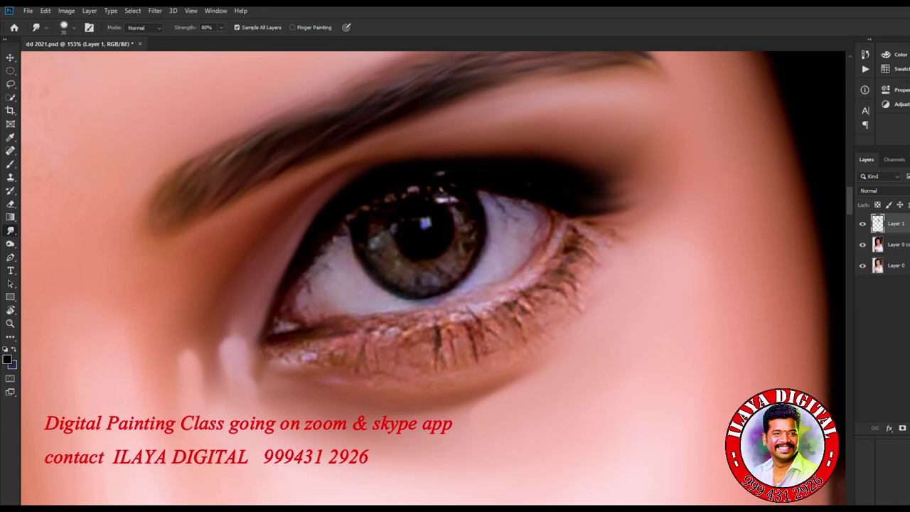
drag(314, 331, 418, 325)
mouse_move(563, 215)
mouse_down()
mouse_move(526, 282)
mouse_move(380, 326)
mouse_up()
drag(435, 314, 522, 282)
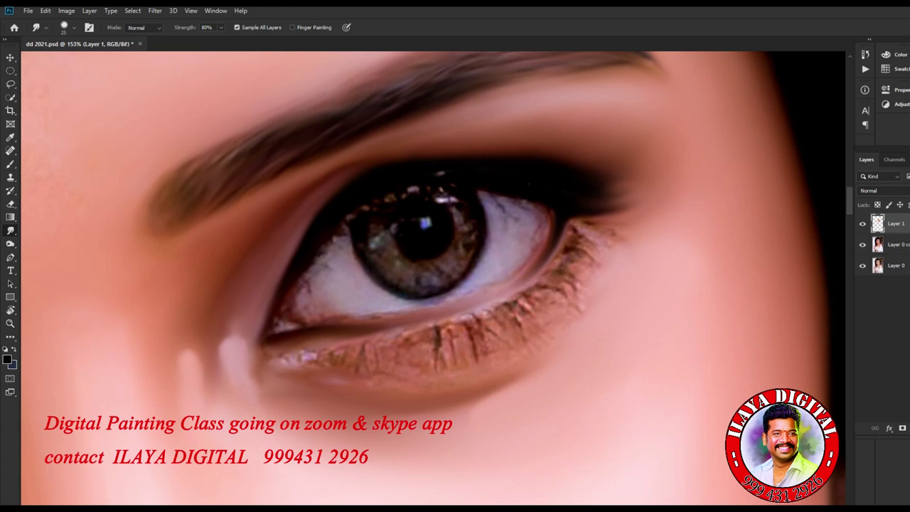
mouse_move(279, 320)
mouse_down()
mouse_move(263, 341)
mouse_move(283, 358)
mouse_move(319, 357)
mouse_move(323, 340)
mouse_move(401, 330)
mouse_move(472, 302)
mouse_up()
key(bracketright)
key(bracketright)
mouse_move(558, 223)
mouse_down()
mouse_move(520, 280)
mouse_move(441, 320)
mouse_move(481, 303)
mouse_up()
- Smudge the lower lashes and textured skin beneath the eye out to the outer corner, using brushes up to 60 px
key(bracketright)
drag(324, 363, 472, 330)
mouse_move(287, 361)
mouse_down()
mouse_move(446, 362)
mouse_move(535, 338)
mouse_up()
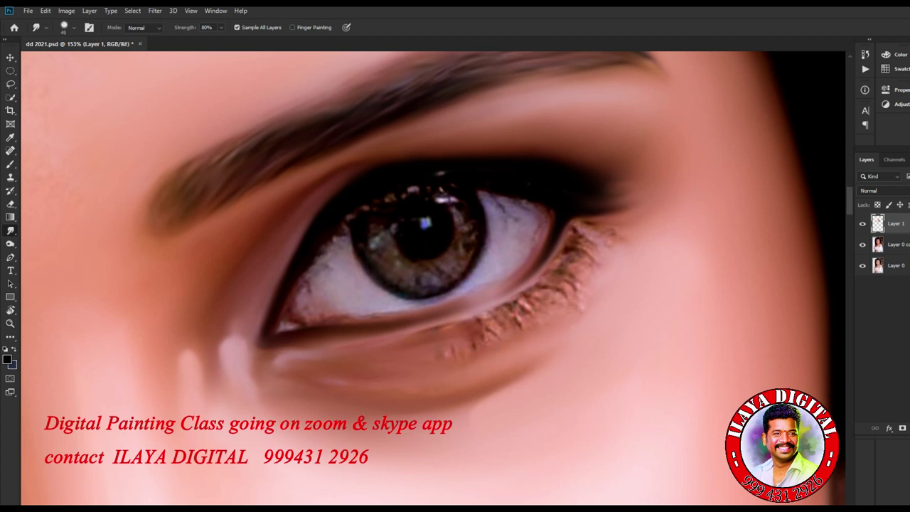
key(bracketright)
mouse_move(606, 235)
mouse_down()
mouse_move(590, 250)
mouse_move(579, 231)
mouse_move(587, 242)
mouse_move(560, 285)
mouse_up()
mouse_move(571, 249)
mouse_down()
mouse_move(510, 321)
mouse_move(460, 344)
mouse_up()
drag(486, 316, 468, 340)
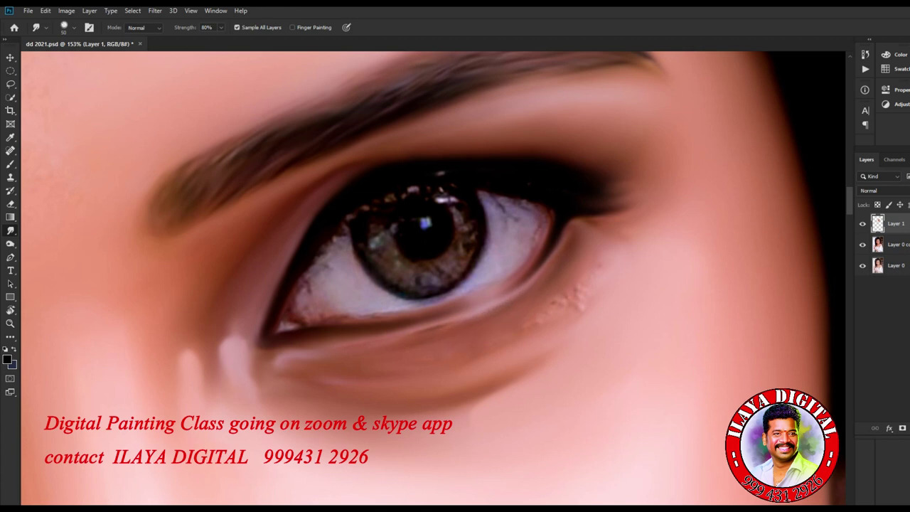
mouse_move(543, 261)
mouse_down()
mouse_move(514, 291)
mouse_move(543, 263)
mouse_up()
key(bracketleft)
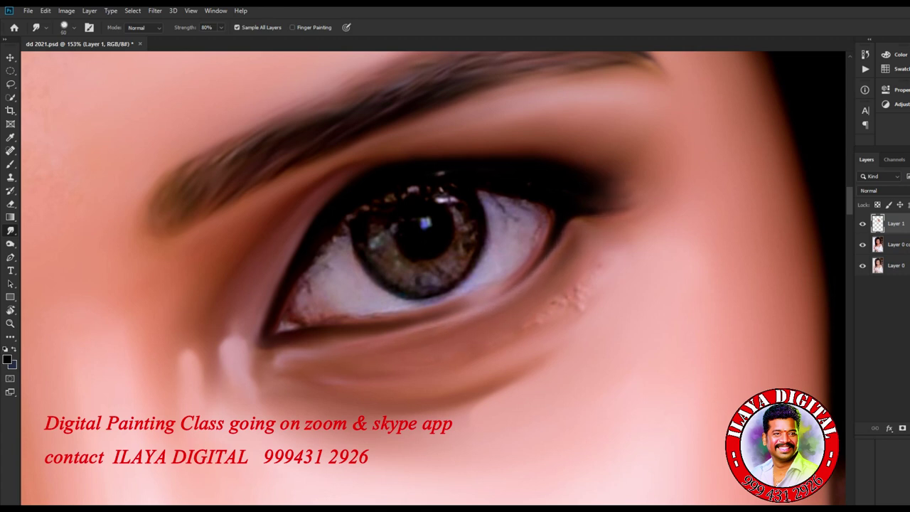
mouse_move(579, 286)
mouse_down()
mouse_move(555, 313)
mouse_move(548, 345)
mouse_up()
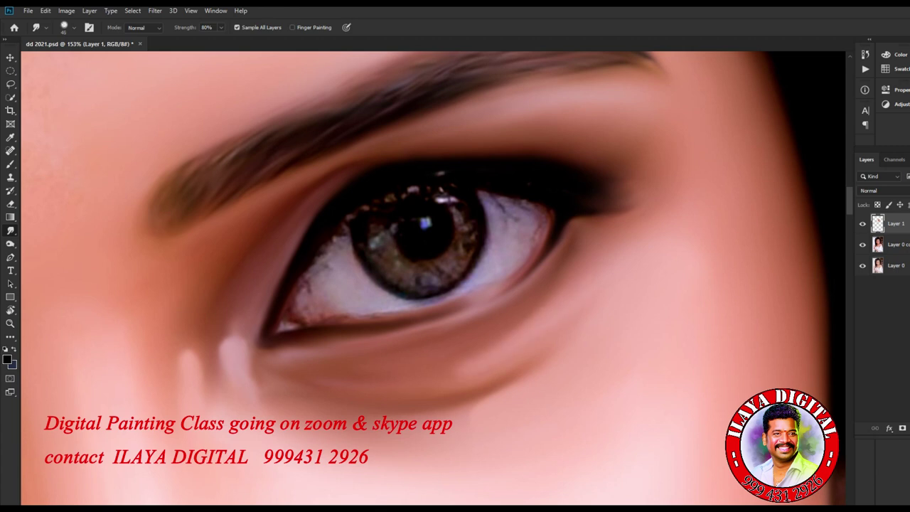
- Compare the smudged eye with the untouched eye and check the effect of Layer 1's visibility
key(Escape)
scroll(661, 403, down, 5)
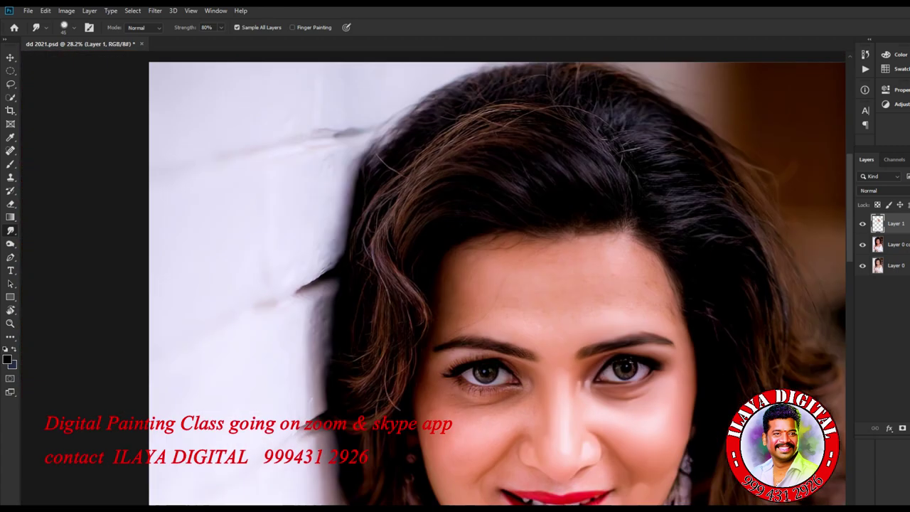
scroll(626, 432, up, 4)
scroll(663, 455, up, 1)
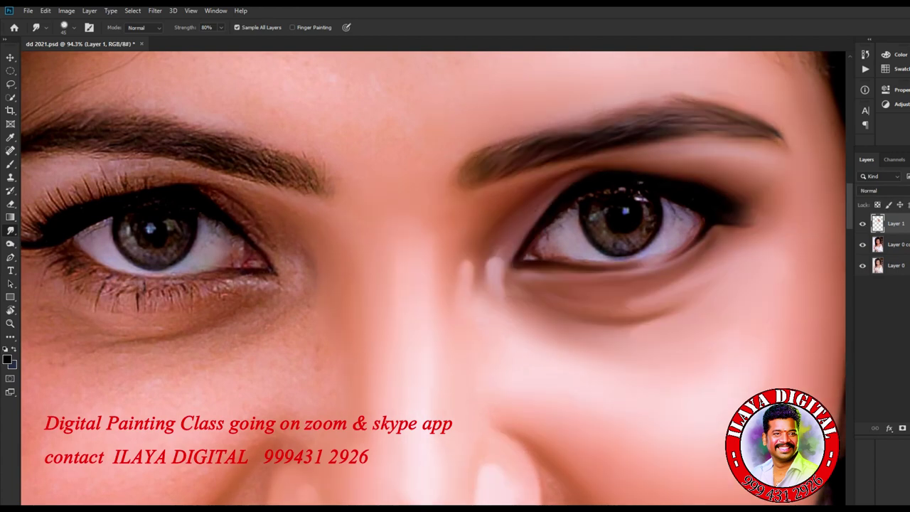
scroll(711, 356, up, 2)
click(862, 224)
scroll(697, 381, up, 3)
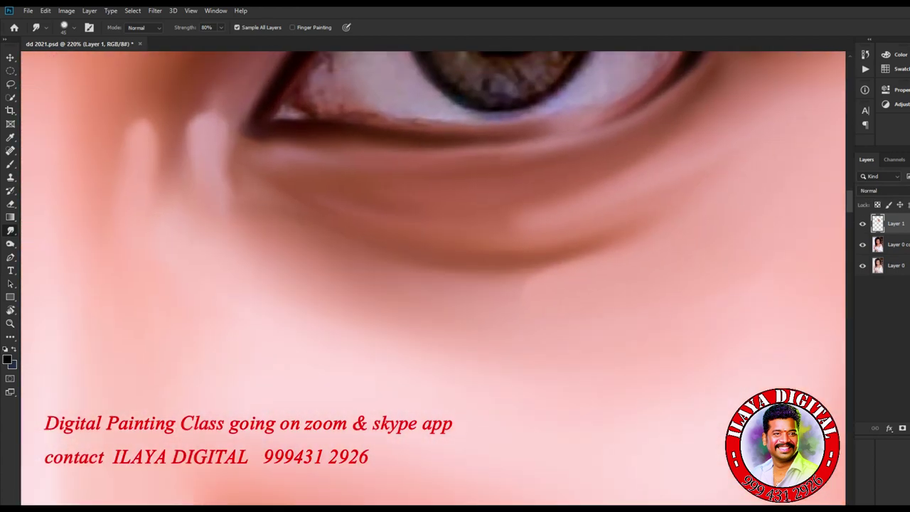
- Erase the smudging beneath the lower lid on Layer 1 with a 40 px eraser at 96% opacity
key(e)
key(bracketleft)
key(bracketleft)
key(bracketleft)
key(bracketleft)
mouse_move(285, 187)
mouse_down()
mouse_move(376, 241)
mouse_move(531, 237)
mouse_move(345, 201)
mouse_move(455, 210)
mouse_up()
mouse_move(512, 206)
mouse_down()
mouse_move(619, 191)
mouse_move(711, 131)
mouse_up()
scroll(473, 498, down, 2)
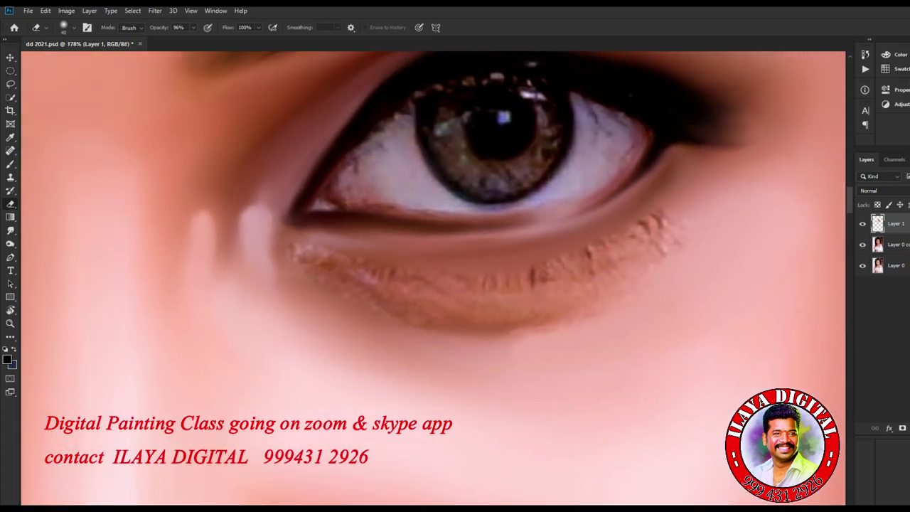
- Smudge the restored skin beneath the lower lid again with the Smudge tool at 85% strength
key(r)
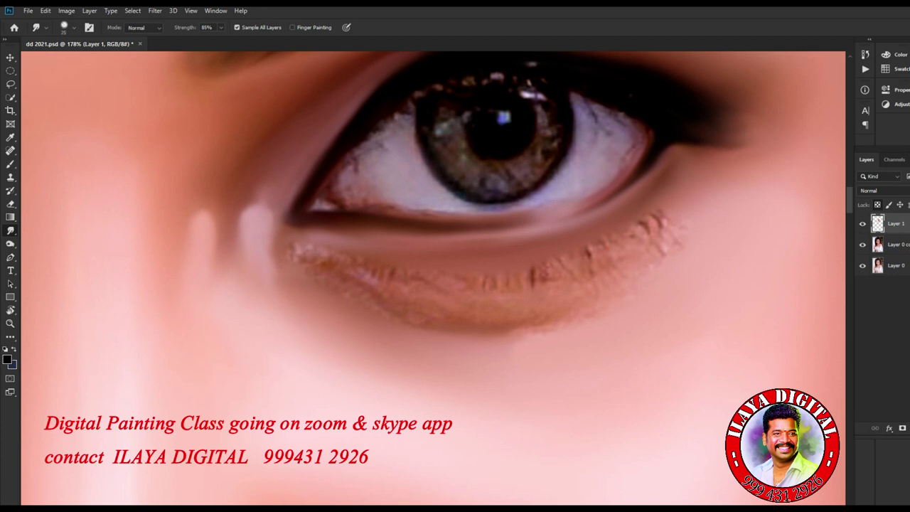
click(885, 291)
click(874, 251)
double_click(881, 224)
click(874, 250)
right_click(888, 223)
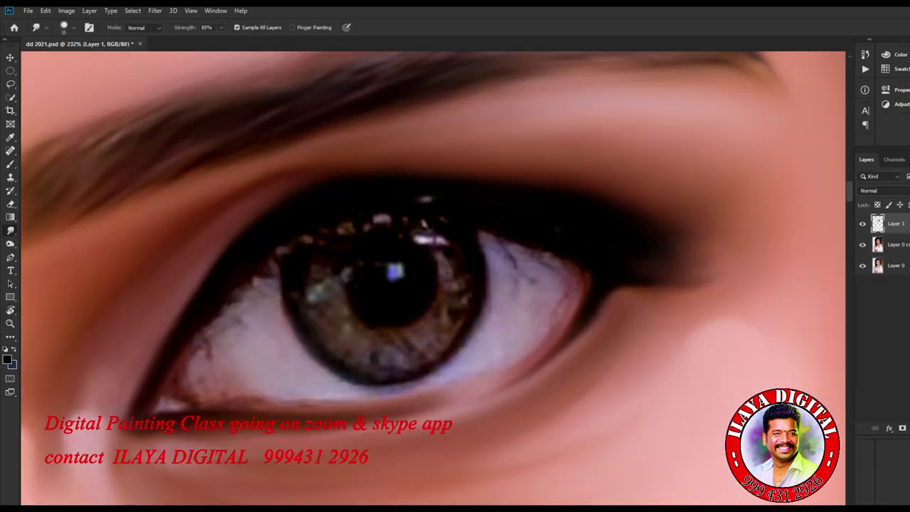
- Smudge the black eyeliner smooth along the upper lid and extend it into a winged tip at the outer corner
drag(445, 199, 398, 200)
drag(406, 178, 440, 177)
key(bracketleft)
mouse_move(640, 277)
mouse_down()
mouse_move(734, 265)
mouse_move(677, 249)
mouse_move(722, 246)
mouse_up()
- Draw the dark liner from the outer corner along the lower lid rim with smudge strokes
mouse_move(577, 307)
mouse_down()
mouse_move(551, 347)
mouse_move(494, 383)
mouse_up()
drag(531, 356, 468, 389)
mouse_move(349, 412)
mouse_down()
mouse_move(455, 397)
mouse_move(500, 378)
mouse_move(480, 386)
mouse_up()
key(bracketright)
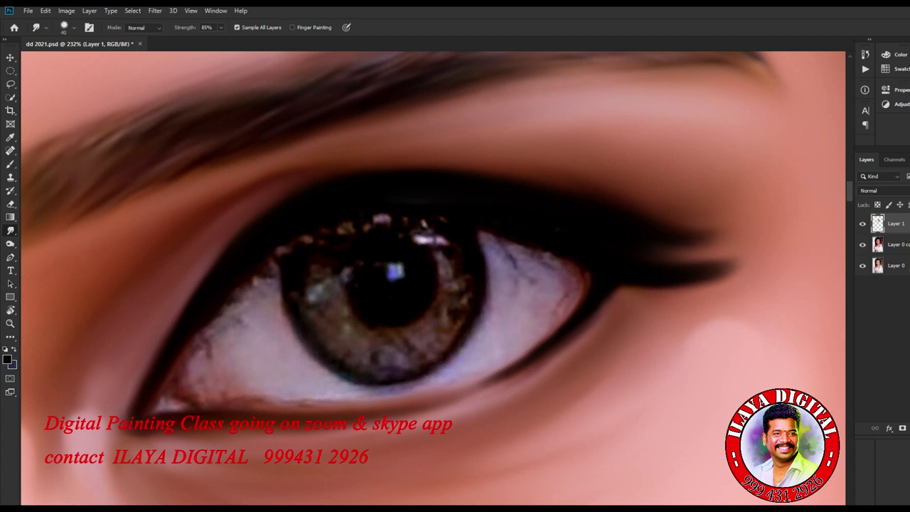
- Smudge the lid edge above the iris and thicken the dark ring around the iris, redoing one stroke
key(bracketleft)
key(bracketleft)
drag(364, 220, 425, 223)
key(bracketright)
mouse_move(293, 270)
mouse_down()
mouse_move(297, 337)
mouse_move(314, 361)
mouse_move(386, 383)
mouse_up()
drag(478, 238, 470, 337)
key(ctrl+z)
drag(475, 274, 461, 346)
mouse_move(478, 316)
mouse_down()
mouse_move(453, 357)
mouse_move(425, 374)
mouse_up()
mouse_move(326, 346)
mouse_down()
mouse_move(385, 377)
mouse_move(427, 371)
mouse_up()
- Trace a Pen path along the lower edge of the eye opening from the inner corner to the outer corner
key(p)
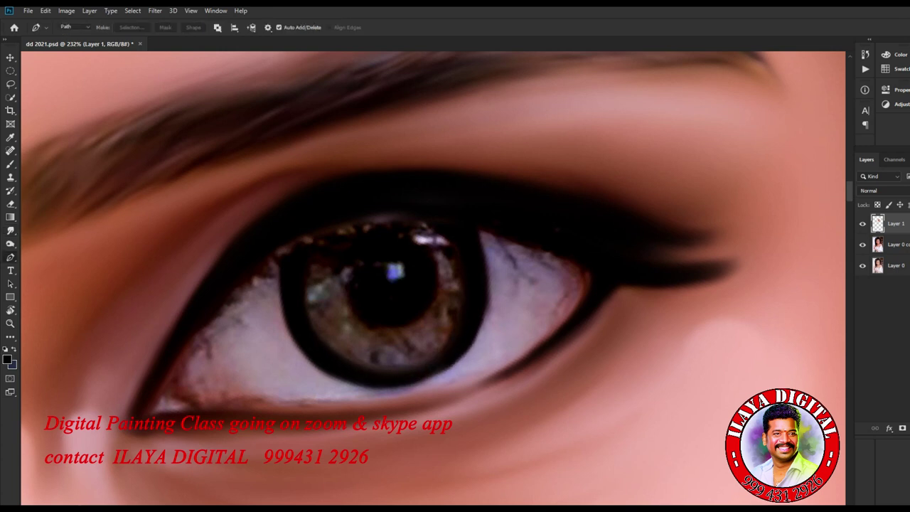
click(150, 413)
click(202, 413)
drag(595, 277, 660, 109)
click(596, 272)
key(ctrl+z)
alt+click(596, 277)
click(596, 272)
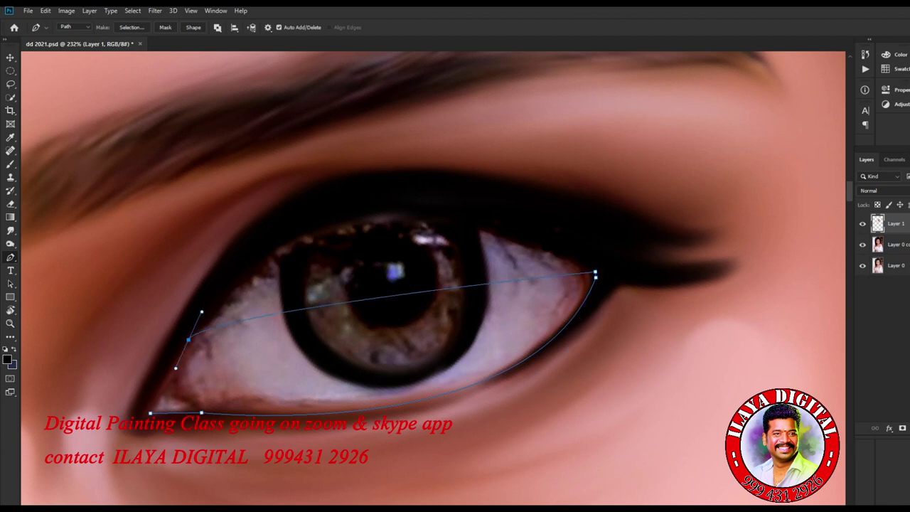
- Complete the Pen path along the upper lid edge back to the inner corner and convert it to a selection
scroll(426, 284, down, 8)
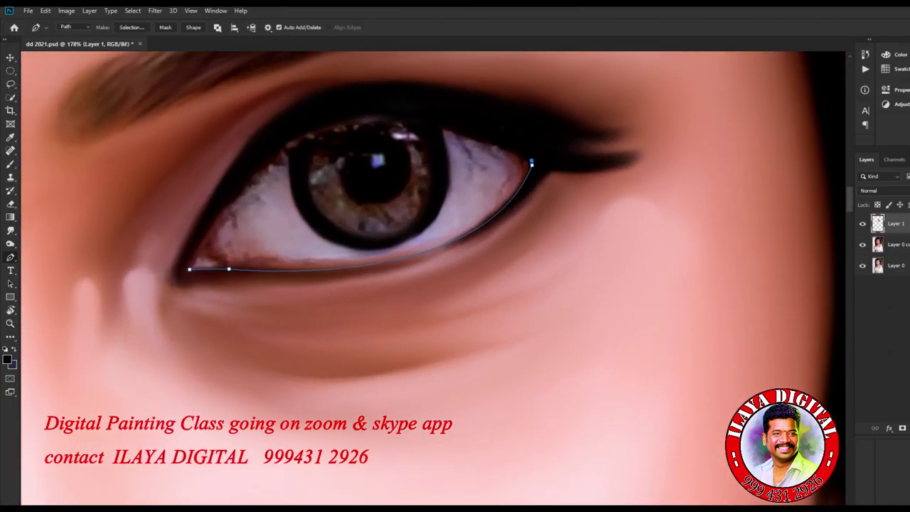
drag(210, 226, 85, 426)
key(ctrl+z)
scroll(310, 351, up, 2)
drag(441, 191, 460, 327)
click(591, 251)
drag(303, 235, 415, 145)
drag(193, 327, 193, 327)
alt+click(304, 235)
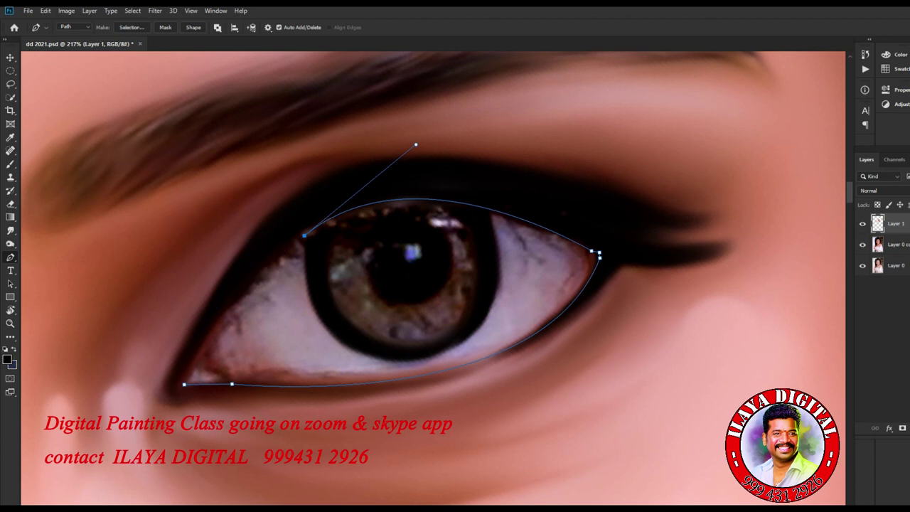
drag(183, 384, 112, 488)
alt+click(183, 377)
key(ctrl+Return)
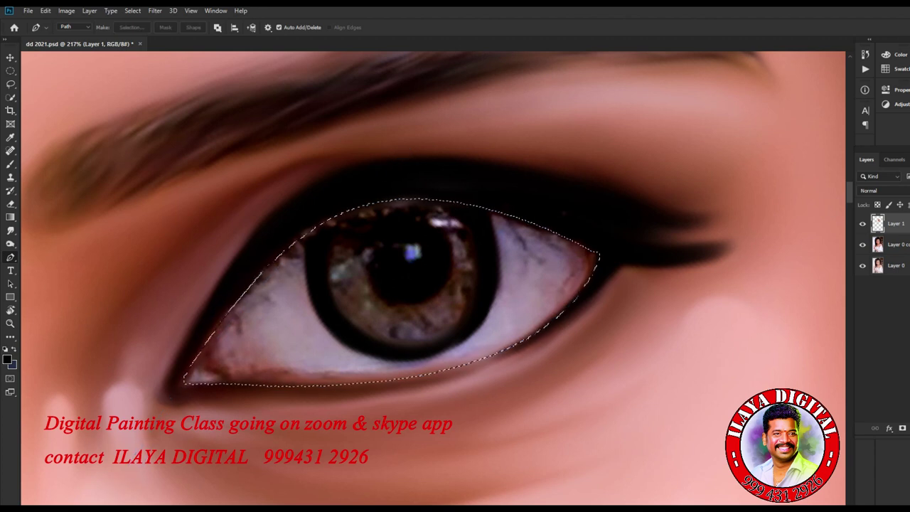
- Smudge the white of the eye smooth on both sides of the iris within the selection and deselect
key(r)
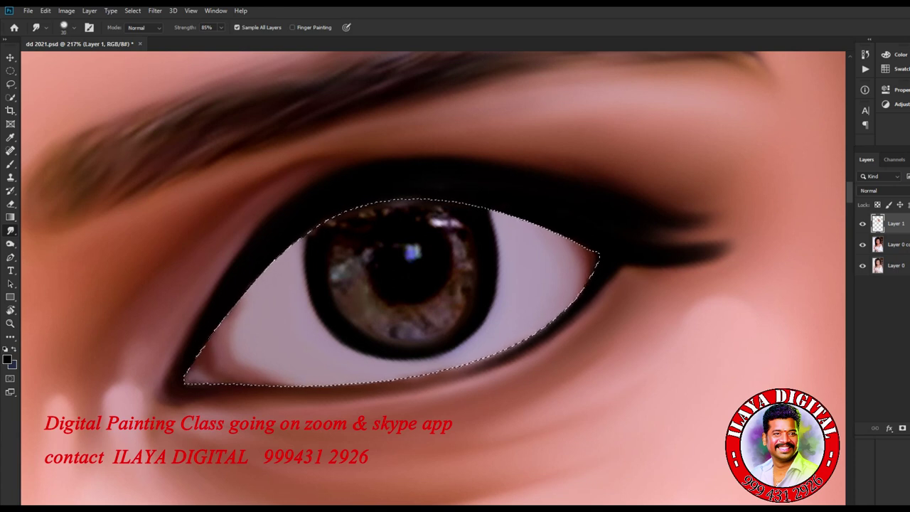
scroll(458, 315, up, 3)
key(bracketleft)
key(bracketleft)
key(ctrl+d)
- Trace a closed Pen path around the iris and convert it to a selection
key(p)
click(252, 196)
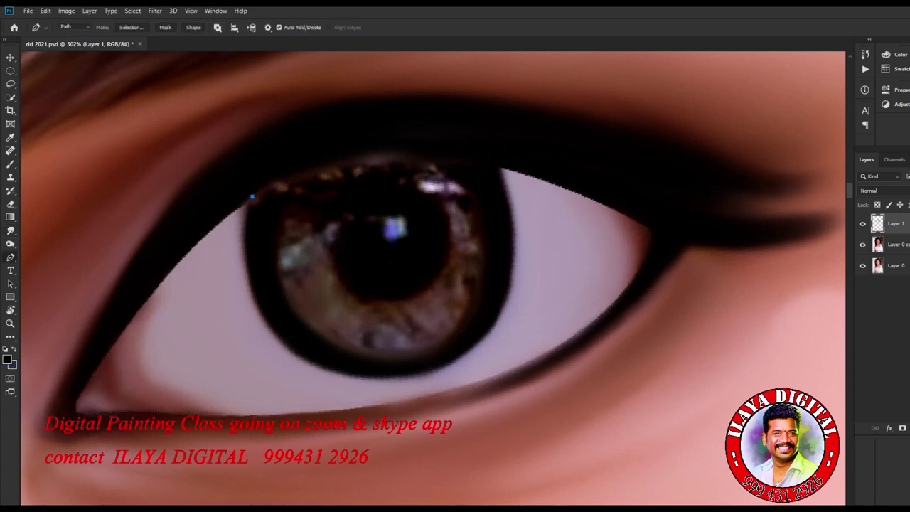
drag(366, 378, 520, 415)
drag(496, 323, 532, 262)
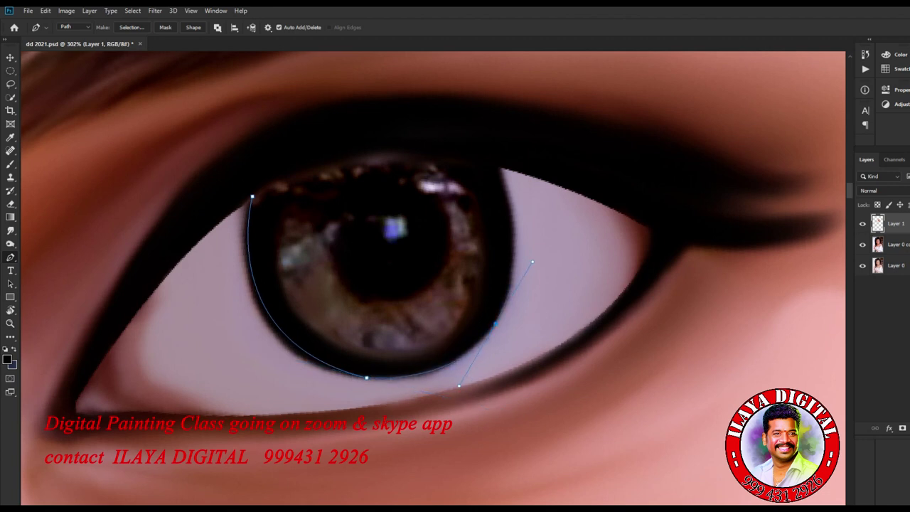
drag(493, 158, 442, 63)
alt+click(493, 157)
drag(251, 197, 173, 257)
key(ctrl+Return)
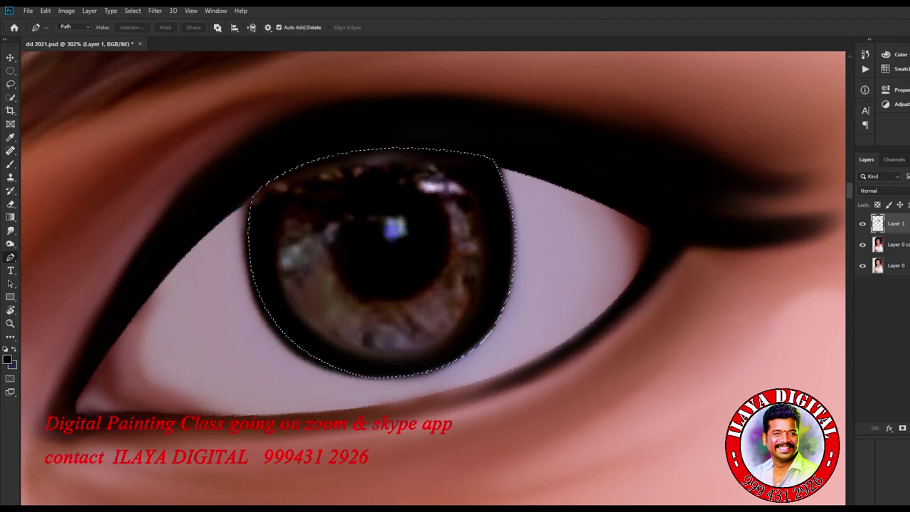
- Smudge the two light reflections in the iris and pupil into clean soft shapes and smooth the pupil's edge
key(r)
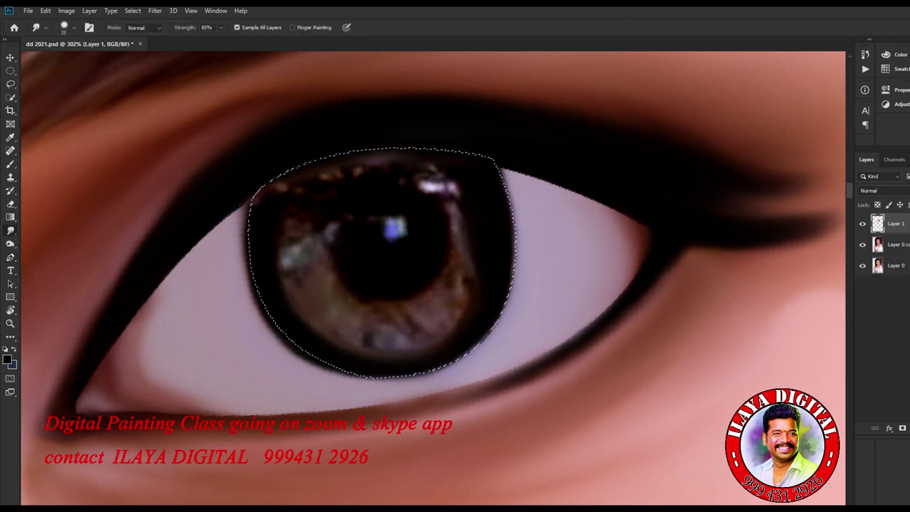
key(bracketleft)
key(bracketleft)
drag(425, 185, 453, 192)
mouse_move(390, 223)
mouse_down()
mouse_move(401, 231)
mouse_move(390, 237)
mouse_up()
key(bracketright)
key(bracketright)
mouse_move(338, 222)
mouse_down()
mouse_move(331, 246)
mouse_move(330, 230)
mouse_up()
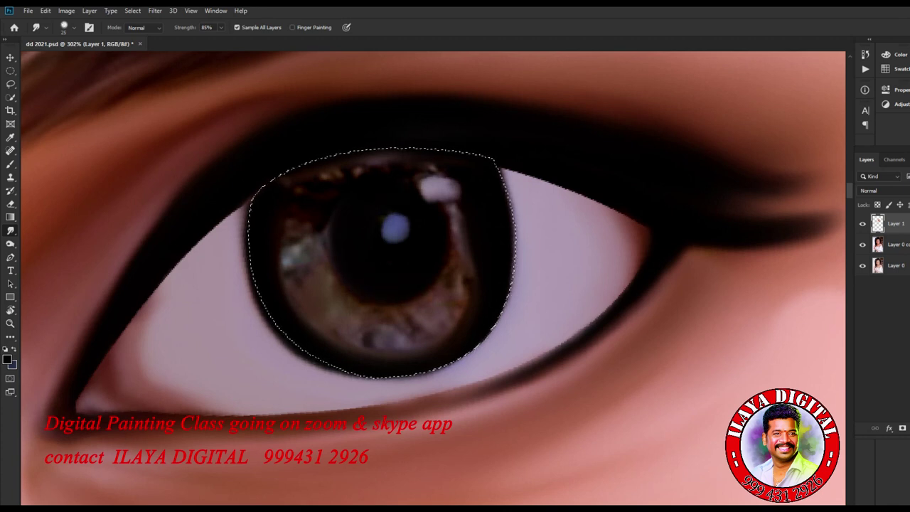
- Smudge the iris texture into a smooth ring around the pupil, blend its dark upper part, and deselect
key(shift+bracketright)
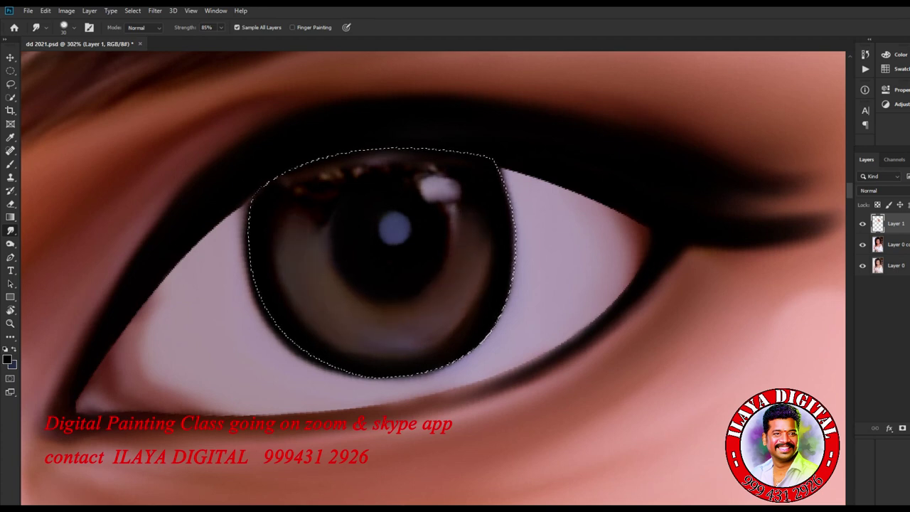
drag(317, 176, 347, 171)
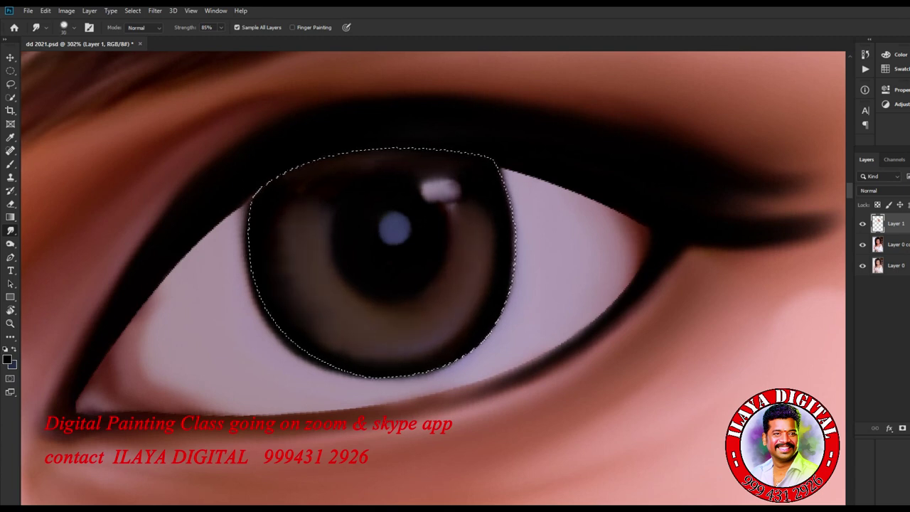
key(bracketleft)
key(bracketleft)
key(bracketright)
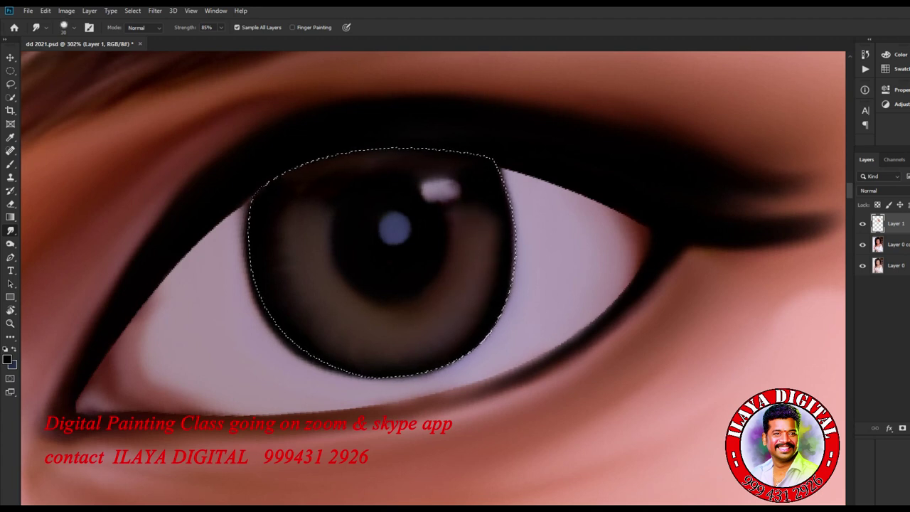
key(bracketleft)
key(bracketleft)
key(bracketleft)
key(bracketright)
key(bracketright)
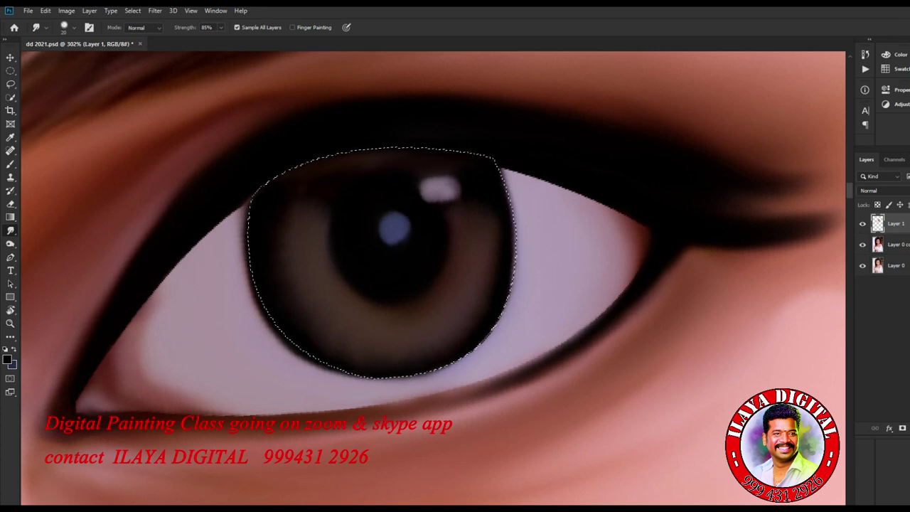
key(ctrl+d)
- Smudge the image-left side of the forehead smooth up to the hairline at 80% strength
key(3)
key(bracketright)
scroll(576, 318, down, 12)
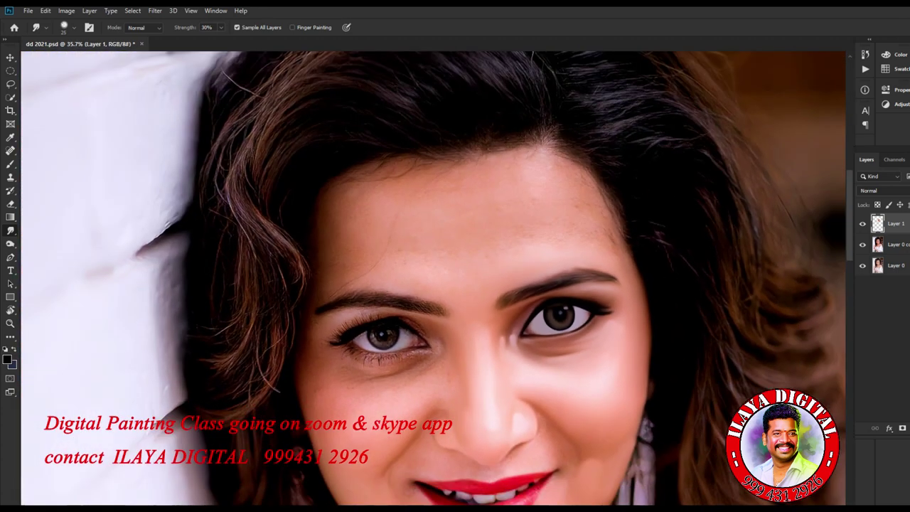
scroll(545, 384, up, 2)
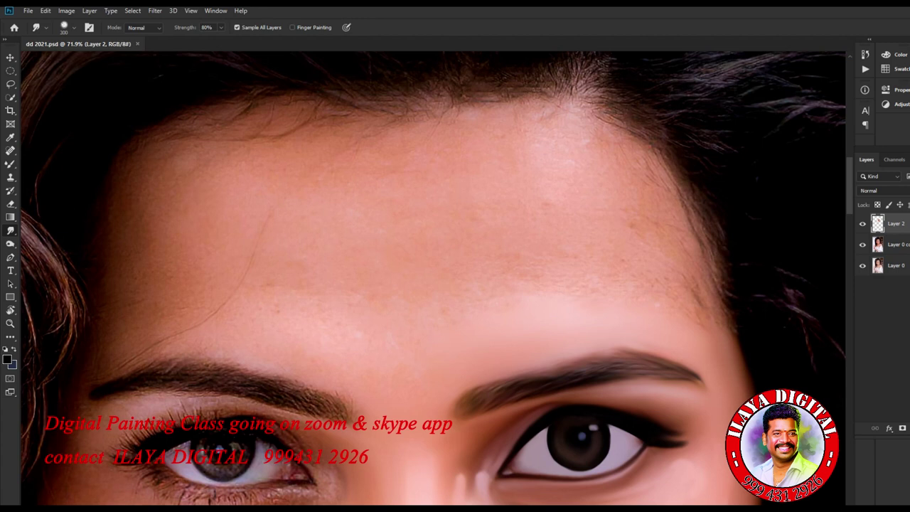
key(bracketright)
mouse_move(170, 263)
mouse_down()
mouse_move(178, 195)
mouse_move(238, 146)
mouse_move(295, 131)
mouse_move(366, 135)
mouse_up()
key(bracketright)
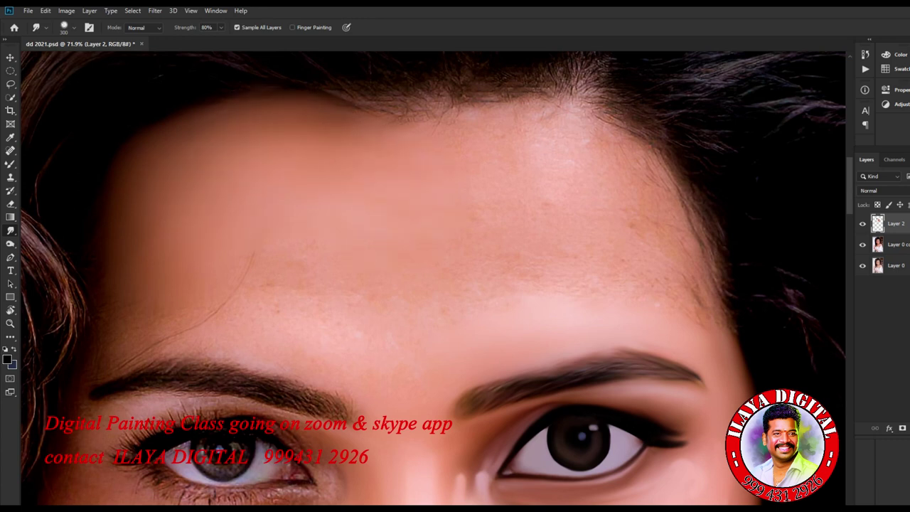
- Smudge the forehead skin along the central hairline to blend away the fine hairs with a 300 px brush
drag(389, 147, 457, 143)
drag(572, 150, 534, 145)
drag(420, 118, 455, 116)
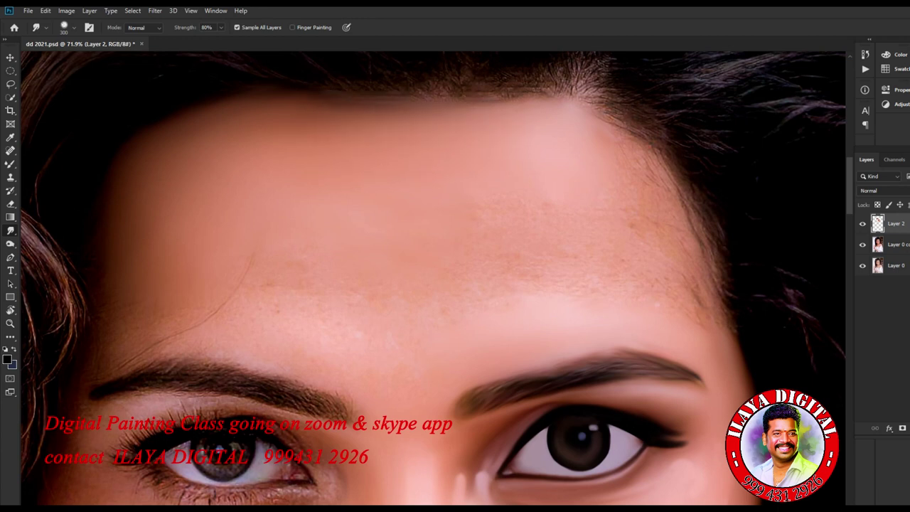
drag(357, 110, 487, 115)
- Smudge the upper forehead toward the image-right hairline and even out its middle with a 400 px brush
key(])
drag(599, 163, 624, 178)
mouse_move(596, 146)
mouse_down()
mouse_move(585, 124)
mouse_move(544, 114)
mouse_up()
drag(527, 143, 501, 117)
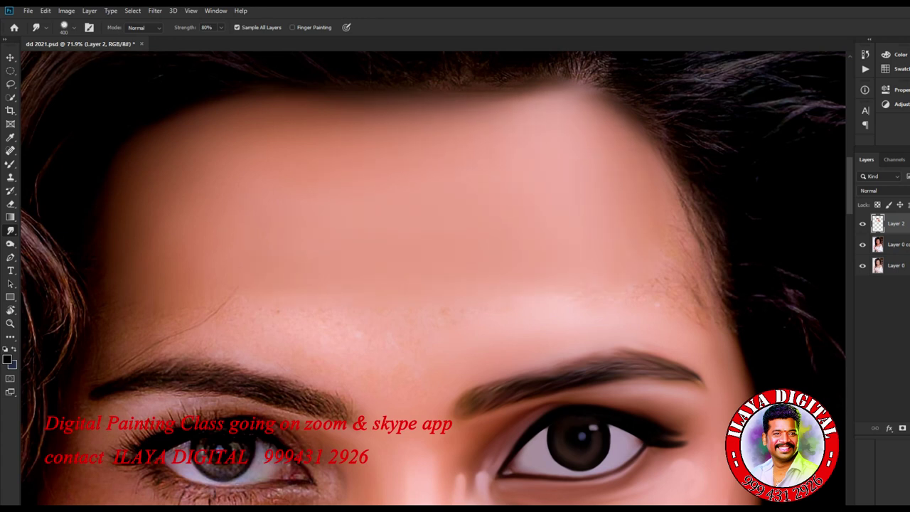
drag(375, 135, 429, 130)
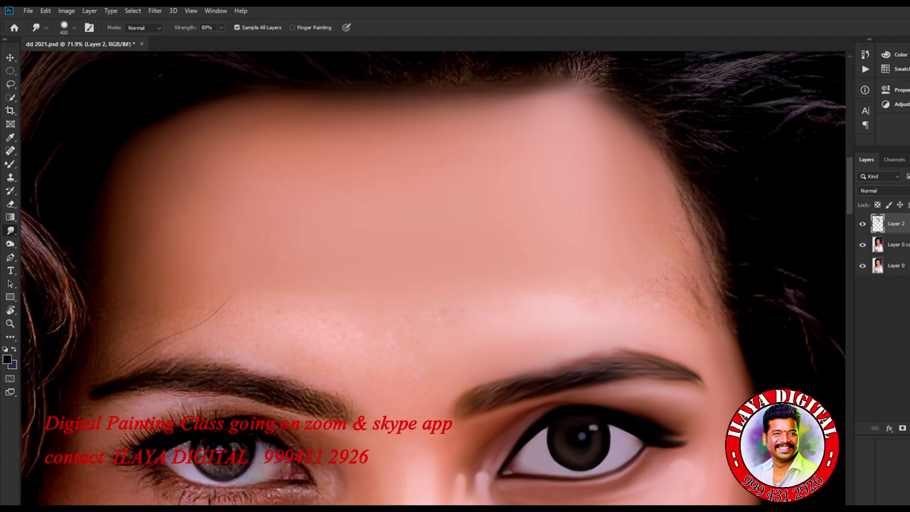
drag(226, 168, 267, 152)
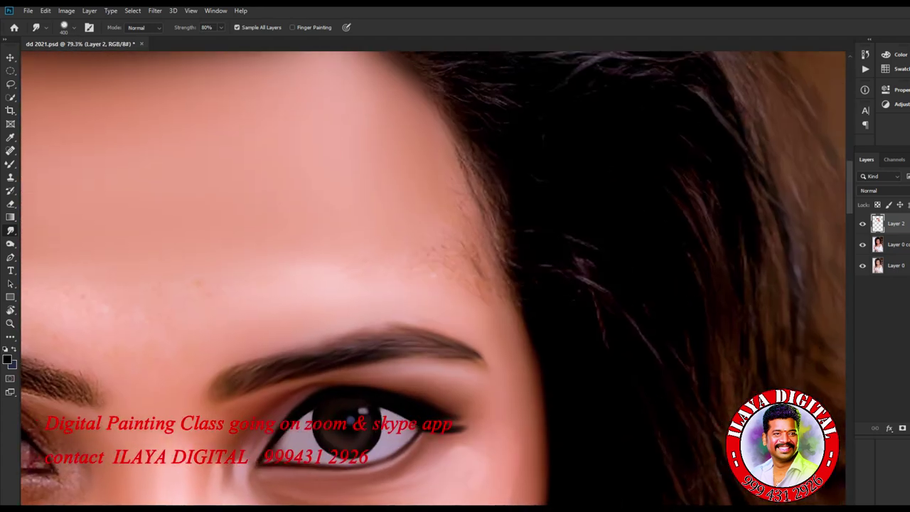
- Smudge away the fine hairs at the image-right temple and smooth the skin above that eyebrow
scroll(461, 283, up, 4)
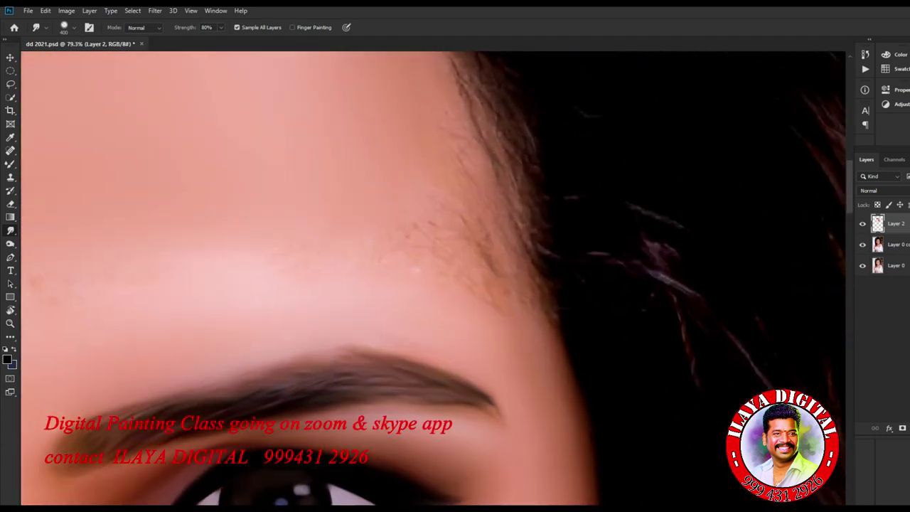
drag(426, 249, 480, 344)
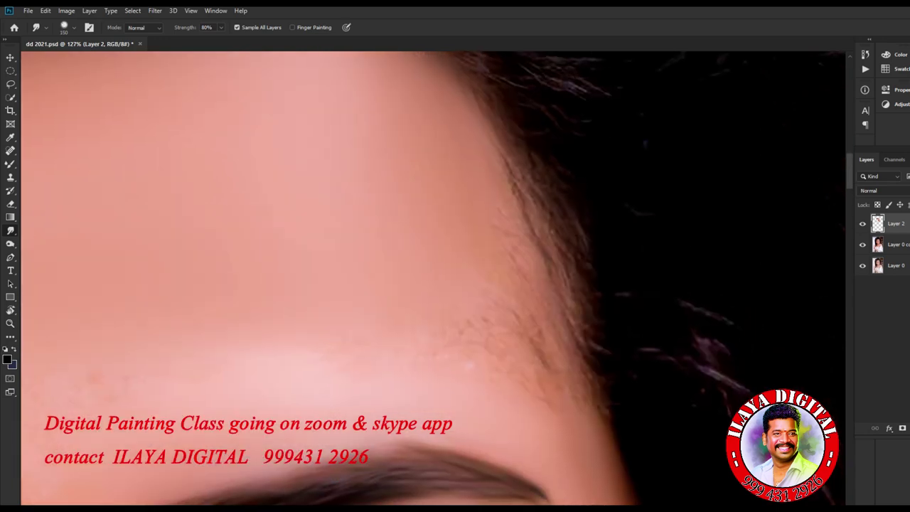
mouse_move(492, 132)
mouse_down()
mouse_move(526, 224)
mouse_move(559, 273)
mouse_up()
mouse_move(503, 163)
mouse_down()
mouse_move(531, 238)
mouse_move(547, 412)
mouse_up()
key(bracketright)
key(bracketright)
mouse_move(534, 227)
mouse_down()
mouse_move(559, 269)
mouse_move(600, 435)
mouse_up()
key(bracketleft)
key(bracketleft)
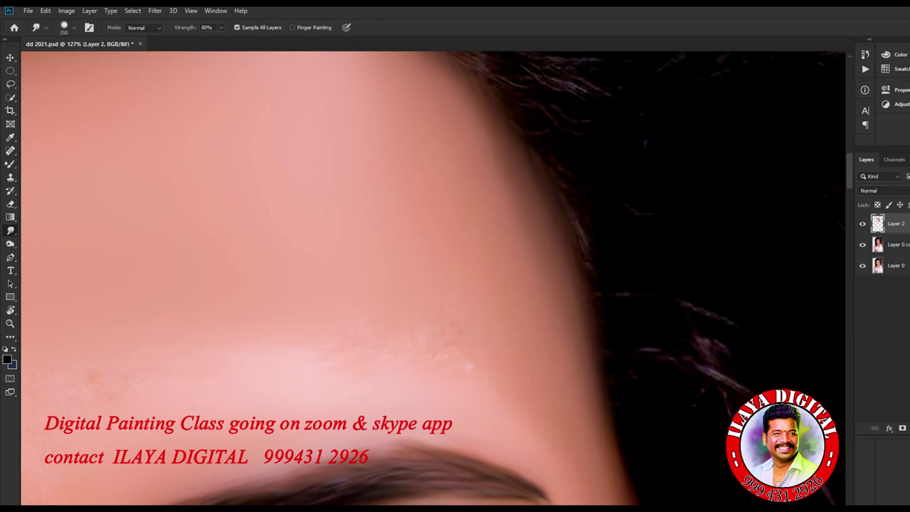
drag(580, 224, 604, 293)
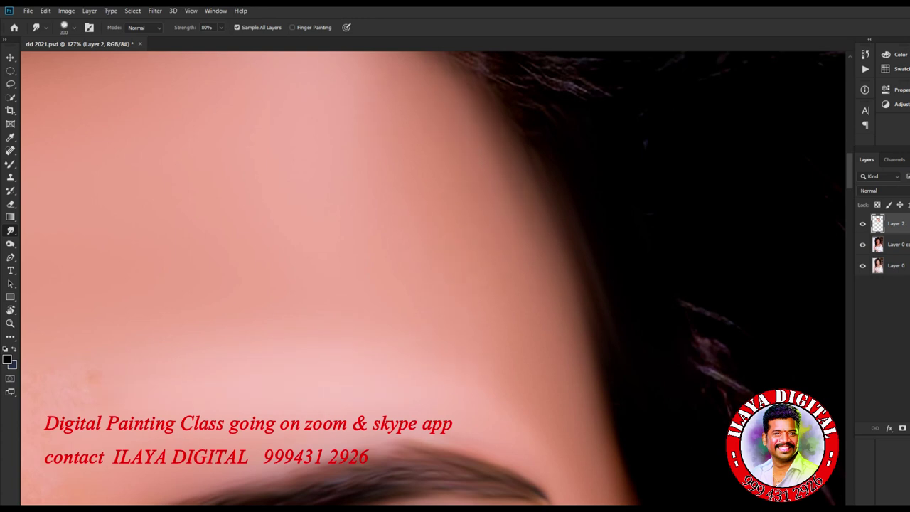
drag(448, 310, 313, 353)
- Blend the upper forehead into the hairline around its peak, undoing the unwanted strokes
mouse_move(327, 249)
mouse_down()
mouse_move(485, 391)
mouse_move(545, 413)
mouse_up()
key(bracketleft)
key(bracketleft)
mouse_move(611, 186)
mouse_down()
mouse_move(718, 265)
mouse_move(599, 178)
mouse_move(514, 131)
mouse_up()
key(ctrl+z)
key(ctrl+z)
key(bracketleft)
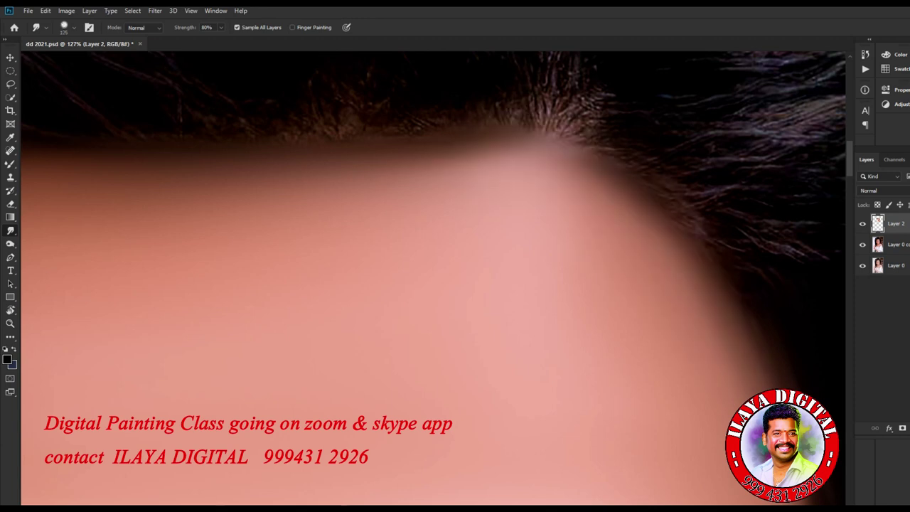
drag(543, 162, 418, 168)
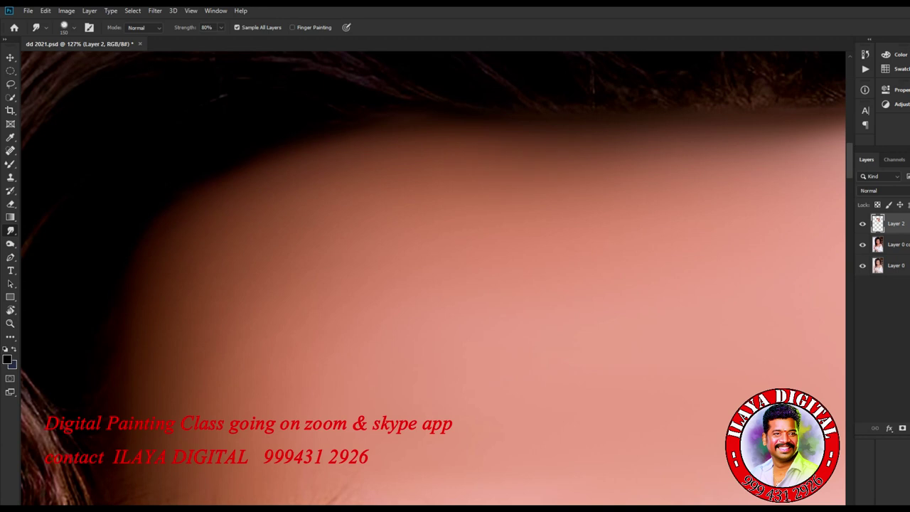
- Smudge away the stray hair and skin texture above the image-left eyebrow and between both brows
scroll(432, 278, down, 3)
scroll(433, 277, down, 3)
key(p)
key([)
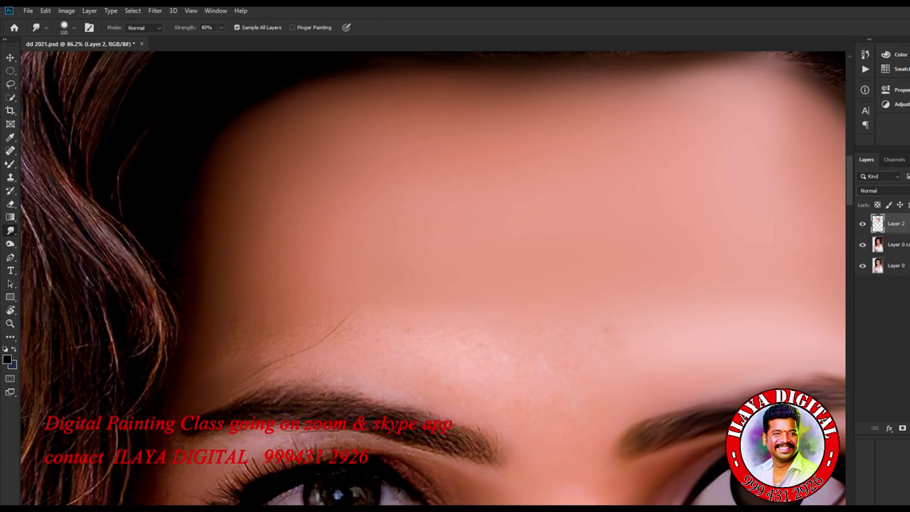
mouse_move(245, 356)
mouse_down()
mouse_move(323, 357)
mouse_move(245, 358)
mouse_up()
key(bracketright)
key(bracketright)
drag(416, 354, 597, 355)
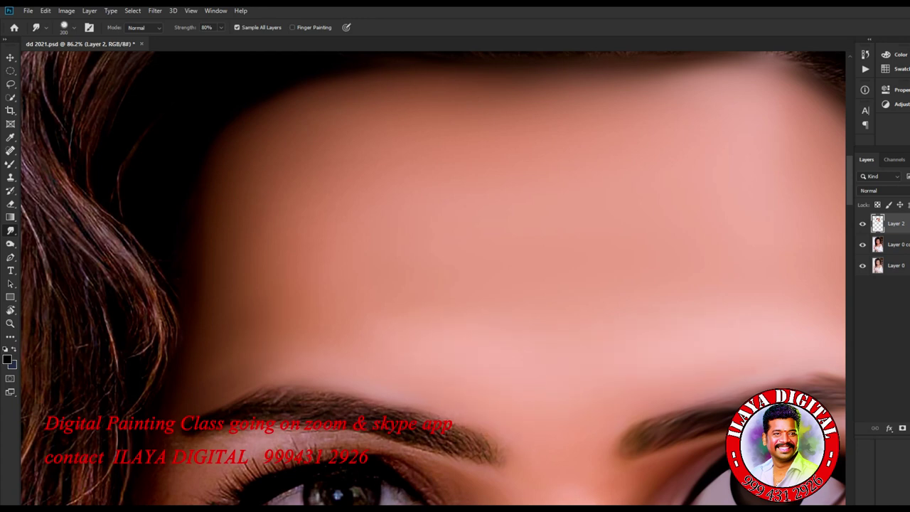
key(bracketright)
drag(264, 337, 320, 340)
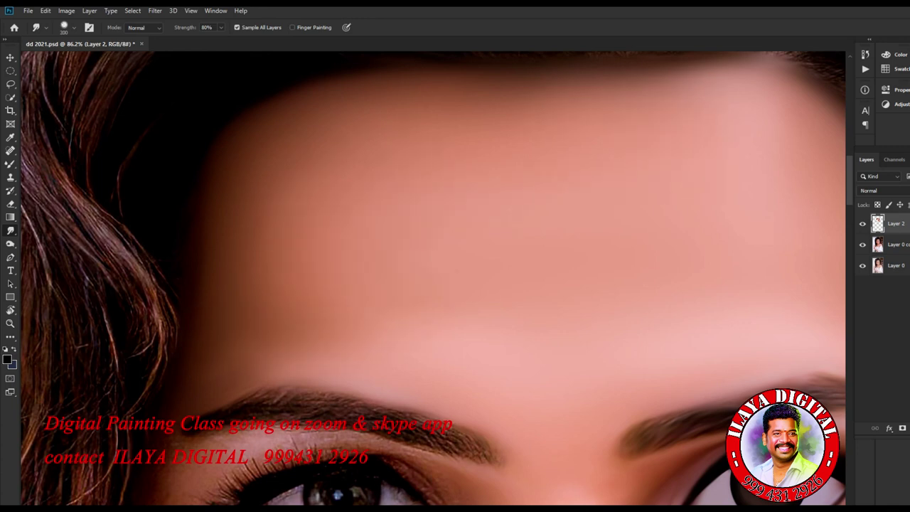
- Smudge the skin under the image-left eyebrow and blend the outer upper lashes into a soft eyeliner wing
key(bracketright)
key(bracketright)
scroll(477, 341, up, 5)
drag(427, 398, 565, 128)
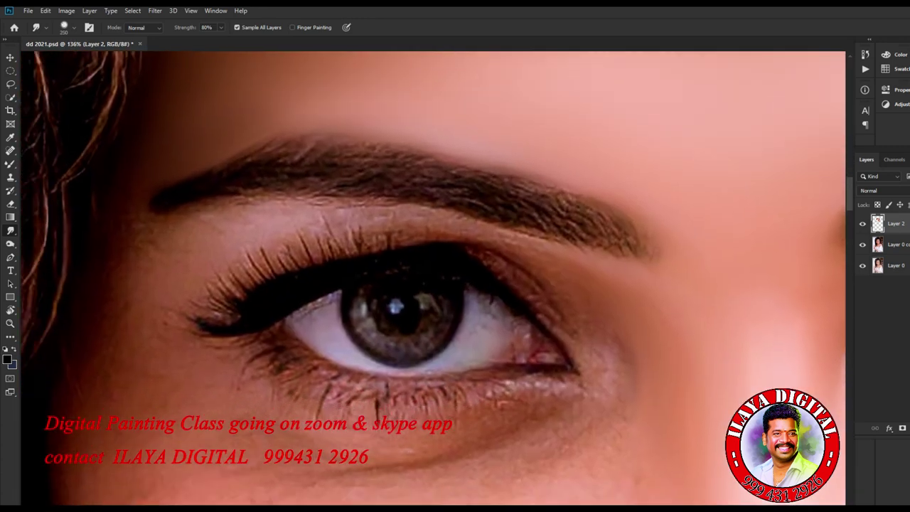
key(bracketleft)
key(bracketright)
key(bracketright)
key(bracketleft)
key(bracketleft)
drag(310, 206, 356, 196)
drag(228, 287, 260, 261)
drag(263, 273, 367, 233)
mouse_move(226, 294)
mouse_down()
mouse_move(199, 321)
mouse_move(235, 317)
mouse_move(202, 332)
mouse_move(202, 309)
mouse_move(194, 326)
mouse_move(219, 320)
mouse_up()
- Smudge the upper eyelid smooth above the lash line and soften the skin beside the nose bridge
key(bracketleft)
key(bracketleft)
key(bracketleft)
key(bracketright)
key(bracketright)
key(bracketright)
key(bracketright)
key(bracketright)
key(bracketright)
key(bracketright)
drag(355, 235, 398, 232)
drag(341, 214, 469, 232)
drag(391, 238, 551, 245)
key(bracketleft)
key(bracketleft)
drag(651, 376, 654, 437)
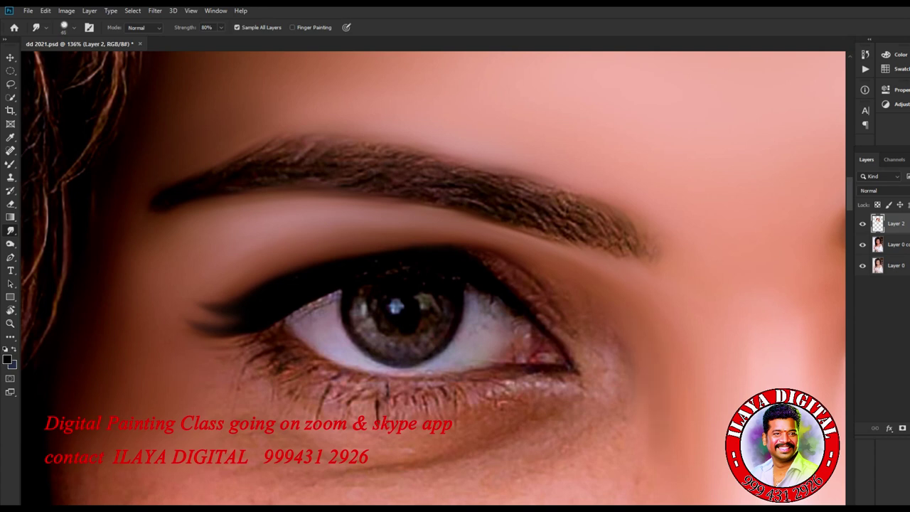
- Smudge the lid crease toward the inner eye corner and refine the tip of the eyeliner wing
mouse_move(477, 258)
mouse_down()
mouse_move(529, 290)
mouse_move(572, 339)
mouse_up()
mouse_move(556, 284)
mouse_down()
mouse_move(586, 347)
mouse_move(607, 341)
mouse_move(603, 331)
mouse_up()
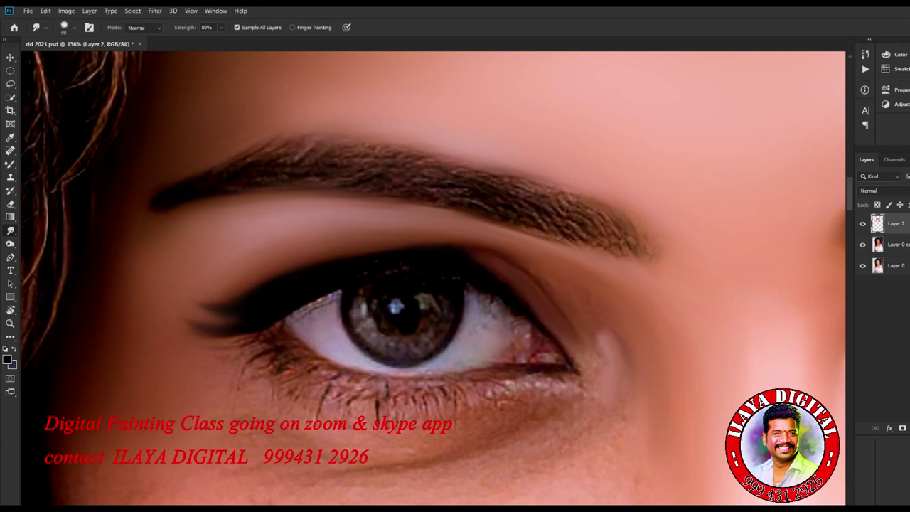
drag(480, 263, 462, 254)
drag(223, 315, 201, 309)
- Smudge the hairs at the inner end of the image-left eyebrow with a smaller brush
key(bracketleft)
drag(568, 215, 551, 206)
drag(609, 228, 570, 196)
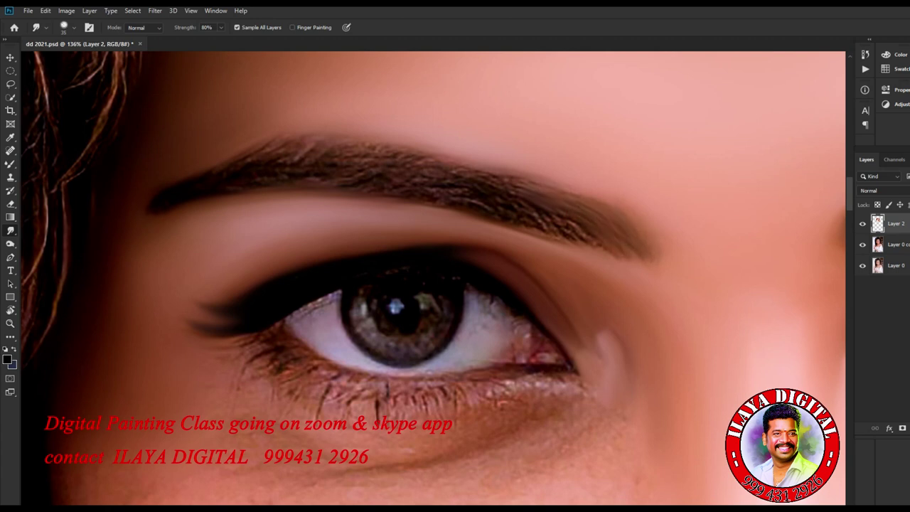
- Smudge the remaining eyebrow hairs along the brow's length and soften its inner end into the skin
key(bracketright)
drag(310, 147, 269, 148)
drag(368, 163, 300, 157)
drag(433, 189, 359, 174)
drag(550, 226, 490, 206)
drag(596, 241, 561, 224)
drag(630, 256, 588, 248)
mouse_move(467, 190)
mouse_down()
mouse_move(416, 179)
mouse_move(379, 151)
mouse_up()
drag(556, 235, 524, 226)
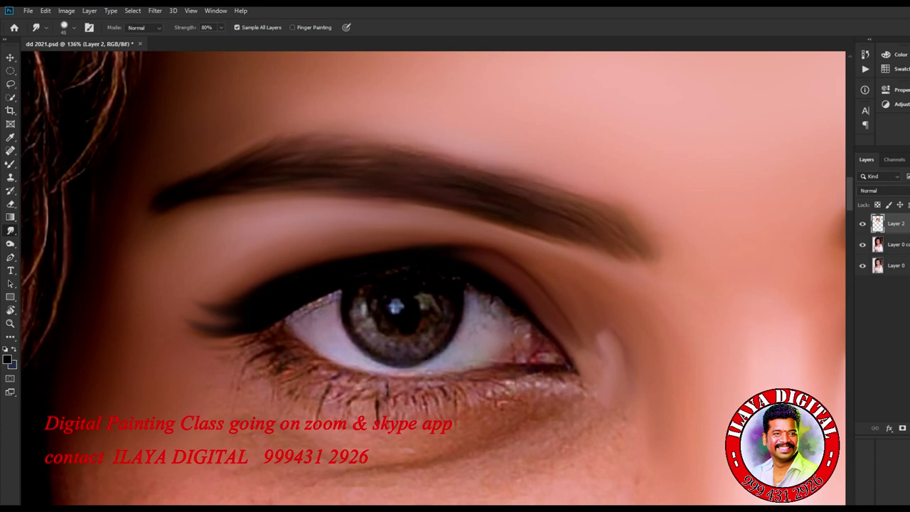
drag(625, 253, 644, 270)
drag(635, 219, 646, 233)
- Smudge the skin beneath the image-left eye smooth on both sides of the under-eye crease
mouse_move(615, 259)
mouse_down()
mouse_move(624, 265)
mouse_move(456, 254)
mouse_move(317, 259)
mouse_up()
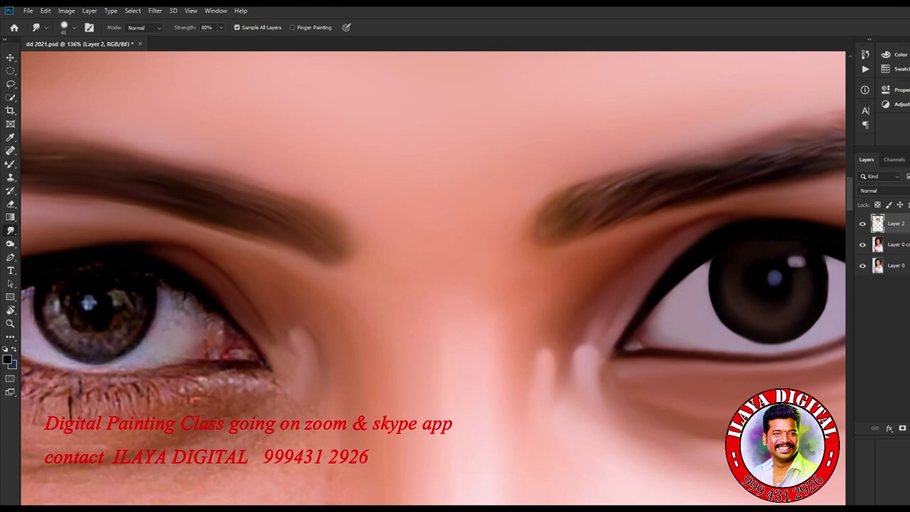
scroll(444, 395, down, 2)
scroll(430, 401, up, 4)
drag(363, 383, 785, 271)
key(bracketright)
key(bracketright)
key(bracketright)
key(bracketright)
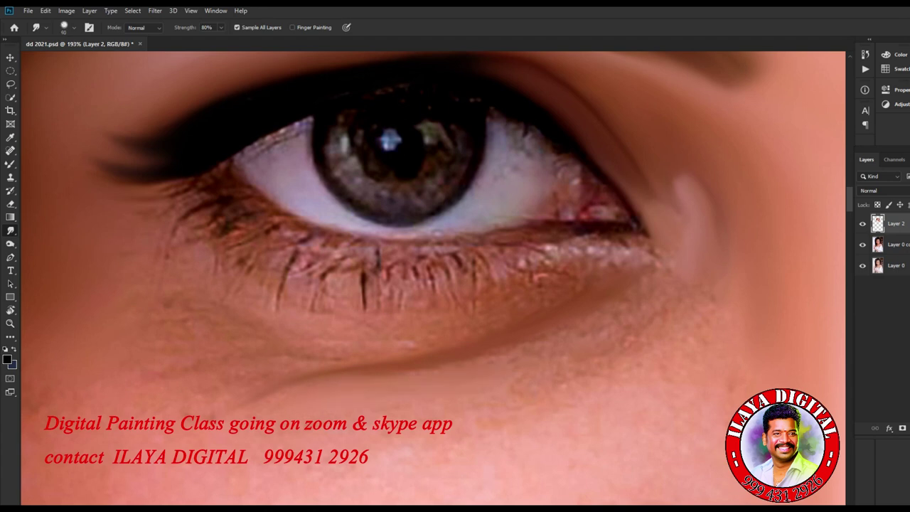
key(bracketright)
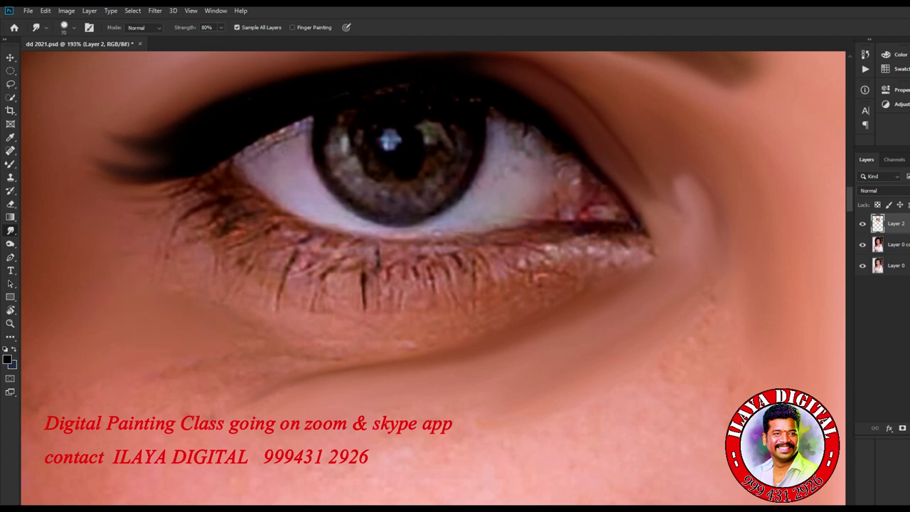
drag(250, 386, 273, 374)
key(bracketleft)
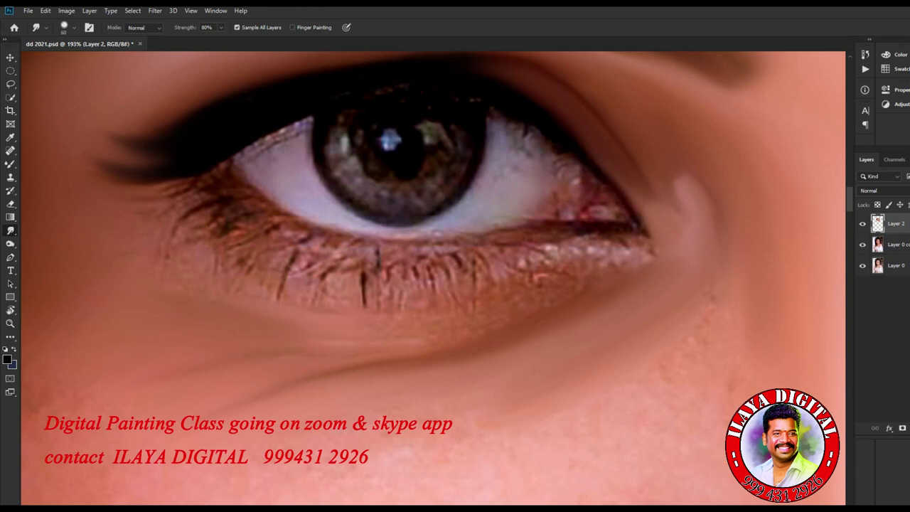
- Smudge the skin along the underside of the lower lashes from the outer to the inner eye corner
mouse_move(186, 249)
mouse_down()
mouse_move(220, 276)
mouse_move(366, 311)
mouse_up()
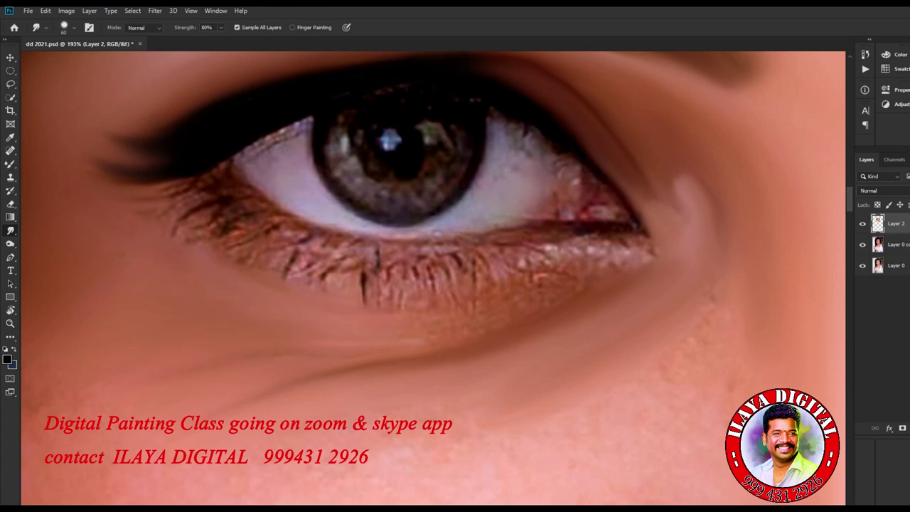
key(bracketleft)
key(bracketleft)
drag(535, 278, 652, 253)
drag(328, 301, 478, 295)
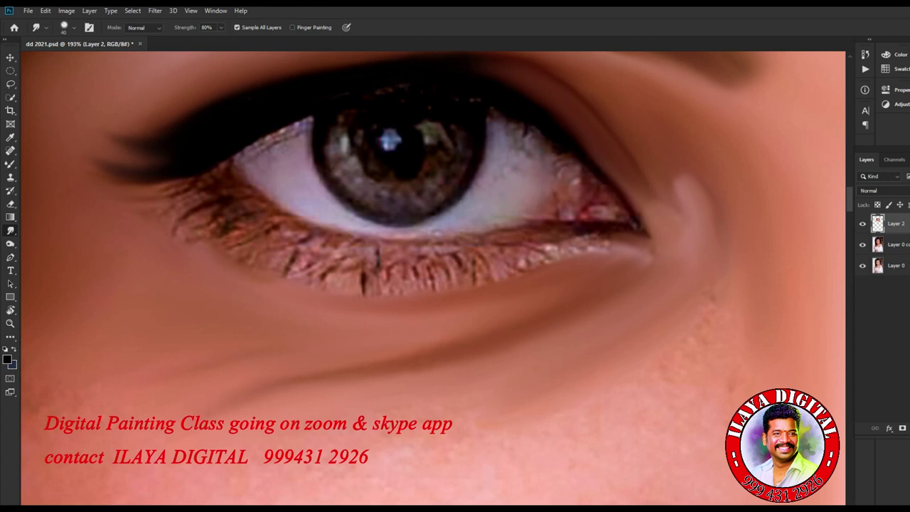
- Smudge the textured skin of the image-left cheek smooth with a larger brush
scroll(483, 341, down, 10)
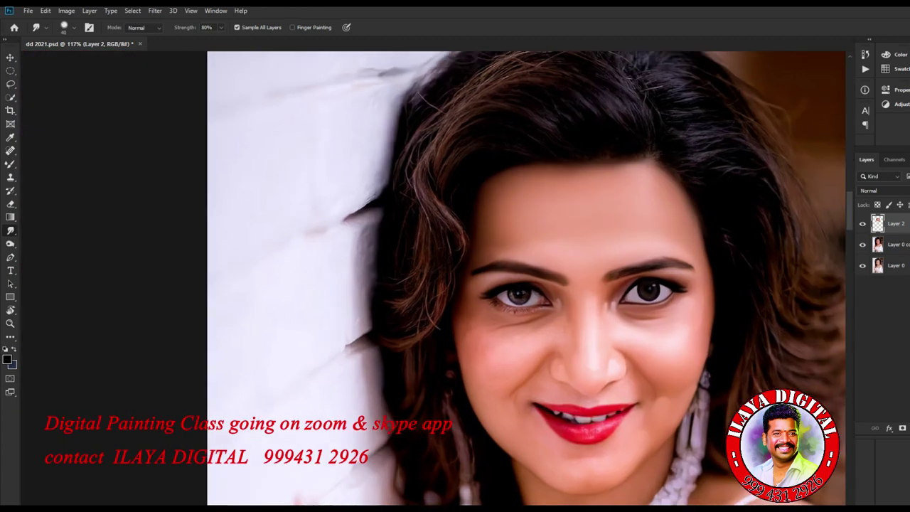
scroll(484, 367, up, 6)
scroll(455, 284, down, 5)
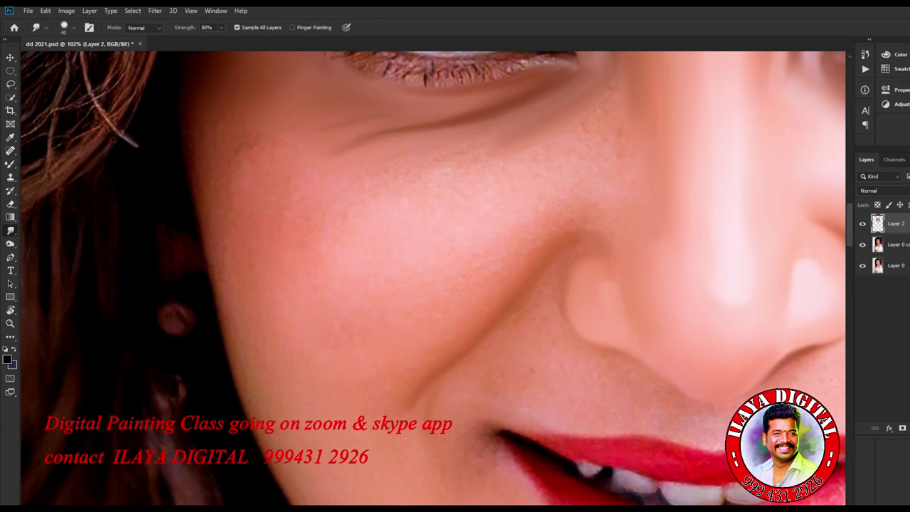
key(bracketright)
key(bracketright)
key(bracketright)
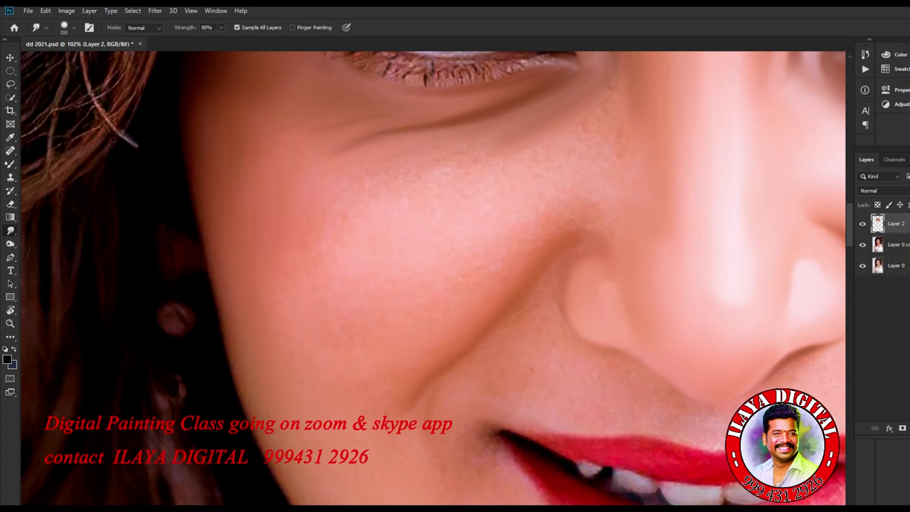
key(bracketleft)
key(bracketleft)
key(bracketleft)
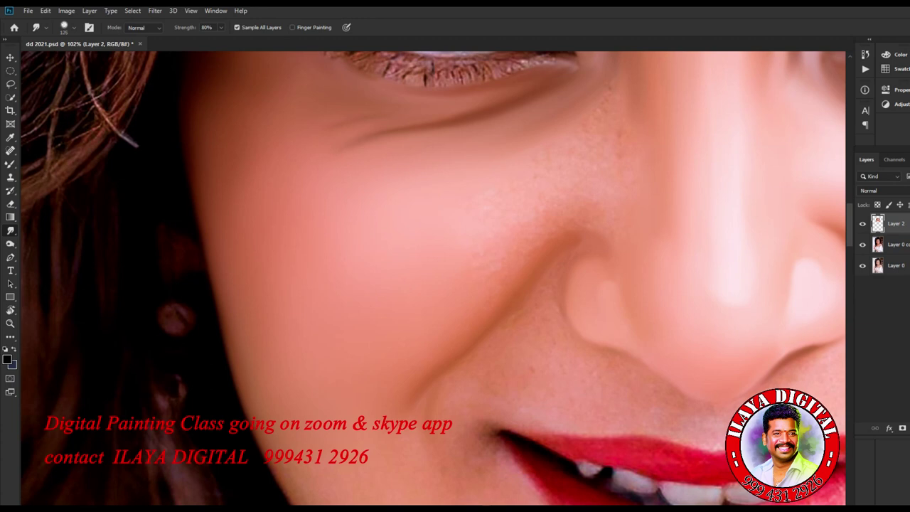
- Smudge the remaining cheek skin beside the nose and along the image-left smile line with varied brush sizes
key(bracketleft)
key(bracketleft)
key(bracketright)
key(bracketright)
key(bracketright)
key(bracketleft)
key(bracketleft)
drag(455, 192, 396, 382)
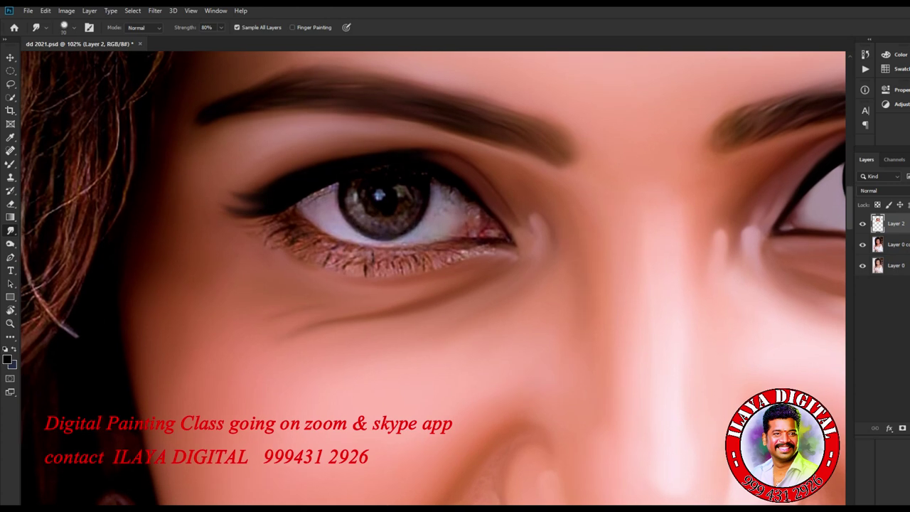
- Blend the skin between the image-left under-eye crease and the side of the nose
key(bracketright)
key(bracketright)
key(bracketright)
key(bracketleft)
key(bracketleft)
key(bracketleft)
key(bracketleft)
scroll(518, 330, down, 4)
scroll(538, 334, up, 2)
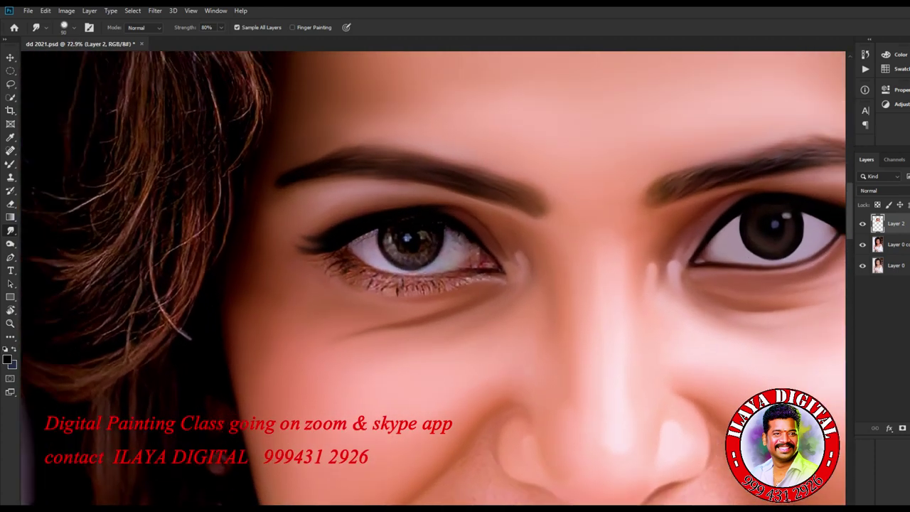
- Soften the outer end of the image-left under-eye crease into the cheek, enlarging the brush to 125
drag(351, 335, 364, 332)
key(bracketright)
key(bracketright)
key(bracketright)
key(bracketright)
key(bracketright)
key(bracketleft)
key(bracketleft)
key(bracketright)
key(bracketright)
key(bracketright)
scroll(434, 278, down, 3)
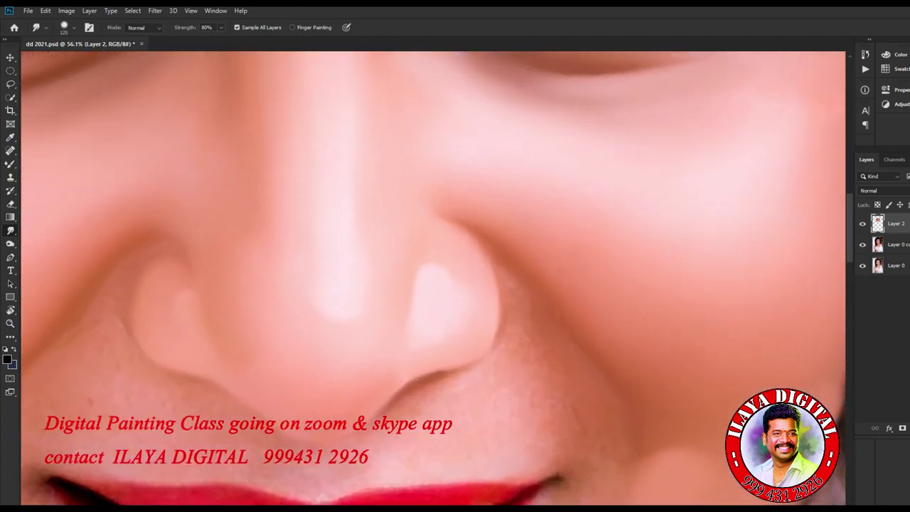
- Smooth the image-left central front tooth with the Mixer Brush at a small size
drag(493, 423, 542, 320)
scroll(542, 320, up, 4)
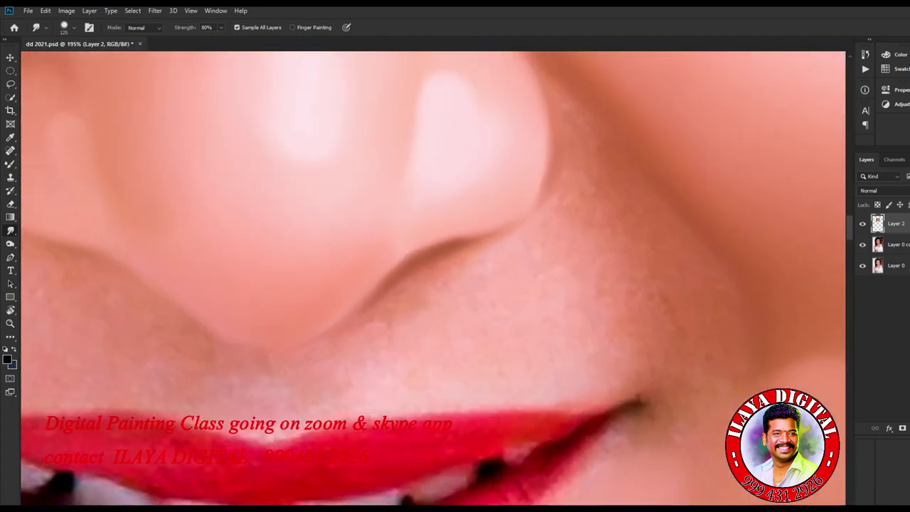
key(bracketleft)
key(bracketleft)
key(bracketleft)
key(bracketleft)
key(bracketleft)
key(bracketleft)
key(bracketleft)
key(bracketleft)
key(bracketleft)
key(bracketleft)
drag(341, 370, 519, 177)
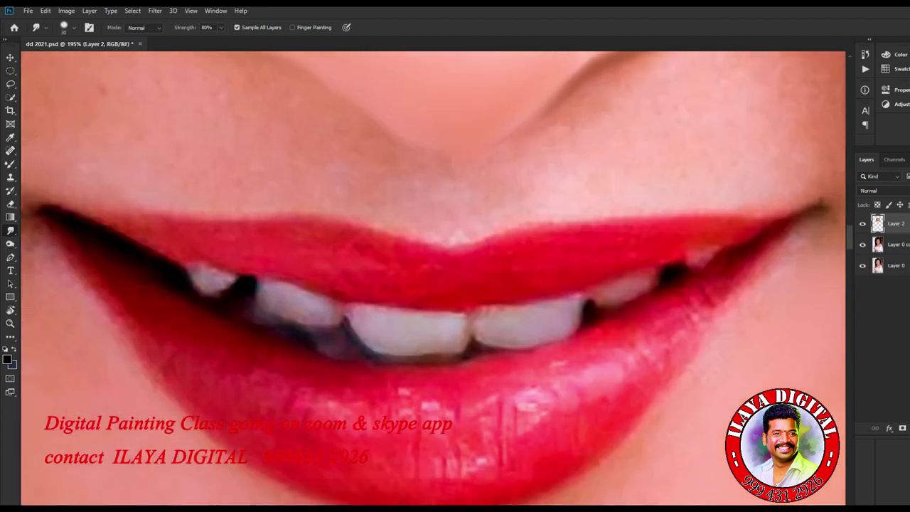
scroll(419, 360, up, 6)
key(b)
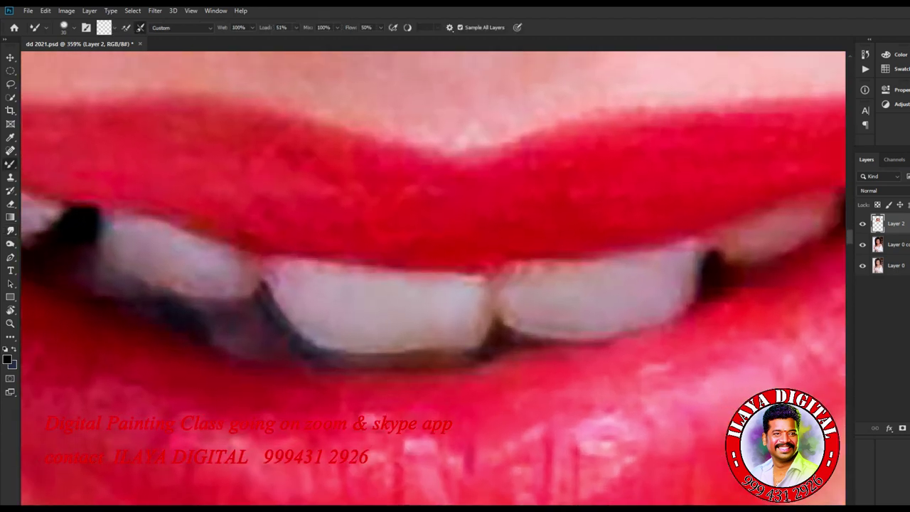
mouse_move(300, 320)
mouse_down()
mouse_move(341, 348)
mouse_move(403, 346)
mouse_move(468, 342)
mouse_move(485, 315)
mouse_up()
mouse_move(292, 277)
mouse_down()
mouse_move(279, 283)
mouse_move(264, 261)
mouse_move(320, 279)
mouse_move(401, 283)
mouse_move(408, 293)
mouse_move(455, 287)
mouse_move(480, 316)
mouse_move(435, 341)
mouse_move(352, 338)
mouse_move(290, 313)
mouse_move(273, 280)
mouse_move(449, 276)
mouse_move(288, 274)
mouse_move(266, 284)
mouse_move(292, 320)
mouse_up()
key([)
key(])
key(])
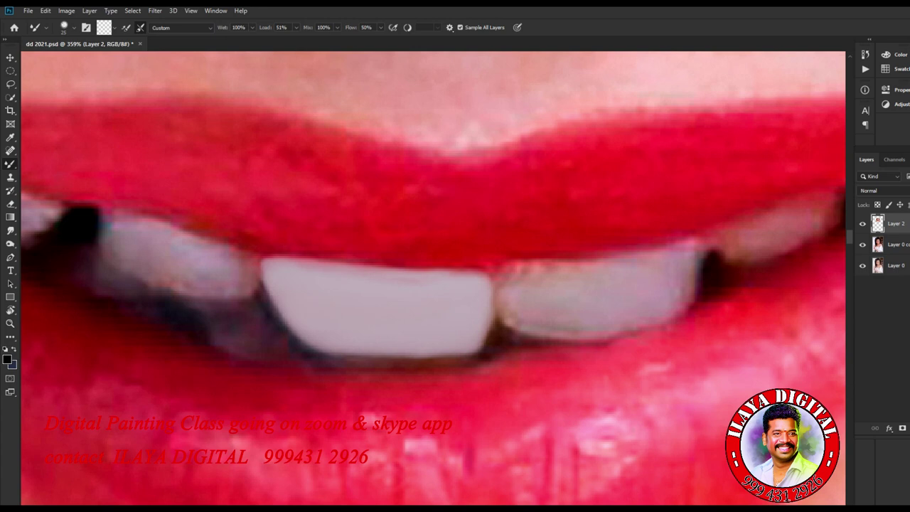
- Smooth the image-right central front tooth and its lower inner edge with the Mixer Brush
mouse_move(510, 278)
mouse_down()
mouse_move(516, 284)
mouse_move(500, 293)
mouse_move(540, 331)
mouse_move(625, 334)
mouse_up()
drag(524, 287, 499, 270)
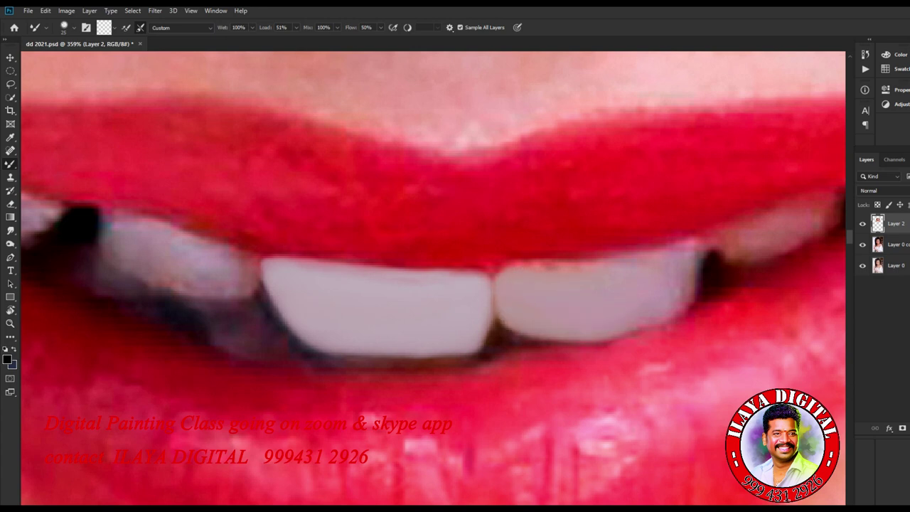
mouse_move(620, 263)
mouse_down()
mouse_move(679, 257)
mouse_move(689, 279)
mouse_up()
mouse_move(629, 328)
mouse_down()
mouse_move(672, 306)
mouse_move(690, 281)
mouse_move(641, 330)
mouse_up()
drag(501, 317, 558, 338)
- Smooth the tooth beside the image-right front tooth with a smaller brush and refine the front tooth's lower edge
key(bracketleft)
drag(728, 250, 742, 242)
mouse_move(815, 227)
mouse_down()
mouse_move(772, 250)
mouse_move(719, 254)
mouse_up()
drag(775, 253, 715, 253)
drag(670, 315, 680, 309)
drag(637, 332, 681, 303)
drag(519, 333, 573, 340)
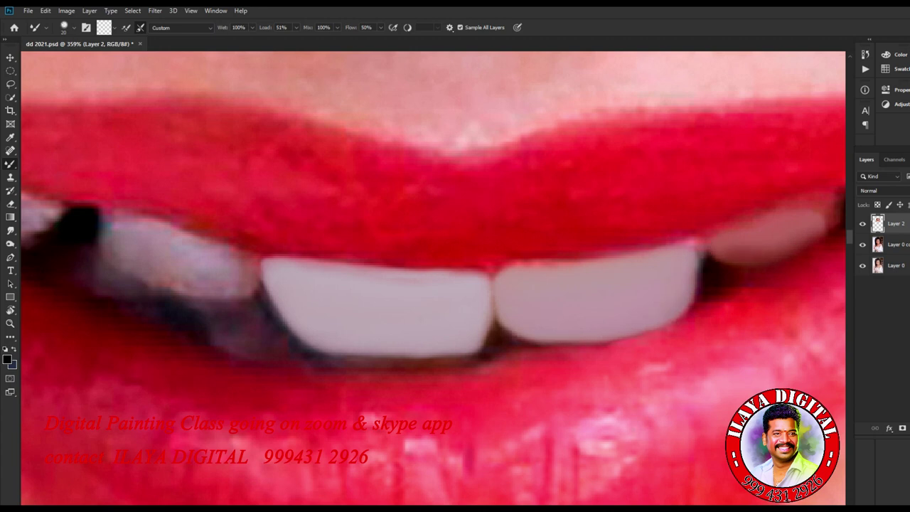
- Smooth the small outermost tooth on the image-left side of the mouth with a finer brush
drag(306, 285, 582, 323)
key(bracketleft)
key(bracketleft)
mouse_move(305, 254)
mouse_down()
mouse_move(324, 261)
mouse_move(335, 249)
mouse_up()
drag(277, 247, 256, 236)
mouse_move(276, 268)
mouse_down()
mouse_move(263, 256)
mouse_move(310, 278)
mouse_move(329, 264)
mouse_move(304, 283)
mouse_move(274, 285)
mouse_move(304, 283)
mouse_up()
mouse_move(258, 254)
mouse_down()
mouse_move(283, 281)
mouse_move(333, 264)
mouse_up()
- Smooth the tooth beside the image-left central front tooth with a slightly larger brush
key(bracketright)
mouse_move(401, 270)
mouse_down()
mouse_move(384, 263)
mouse_move(392, 305)
mouse_move(405, 268)
mouse_move(471, 280)
mouse_move(525, 308)
mouse_up()
key(bracketright)
mouse_move(401, 292)
mouse_down()
mouse_move(412, 311)
mouse_move(466, 329)
mouse_move(515, 324)
mouse_up()
mouse_move(467, 300)
mouse_down()
mouse_move(525, 319)
mouse_move(489, 332)
mouse_move(396, 317)
mouse_move(379, 308)
mouse_move(378, 263)
mouse_up()
- Refine the lower tooth edges around the image-left gap with the brush reduced to size 10
key(bracketleft)
mouse_move(517, 375)
mouse_down()
mouse_move(485, 349)
mouse_move(513, 343)
mouse_up()
key(bracketleft)
key(bracketleft)
drag(581, 391, 619, 398)
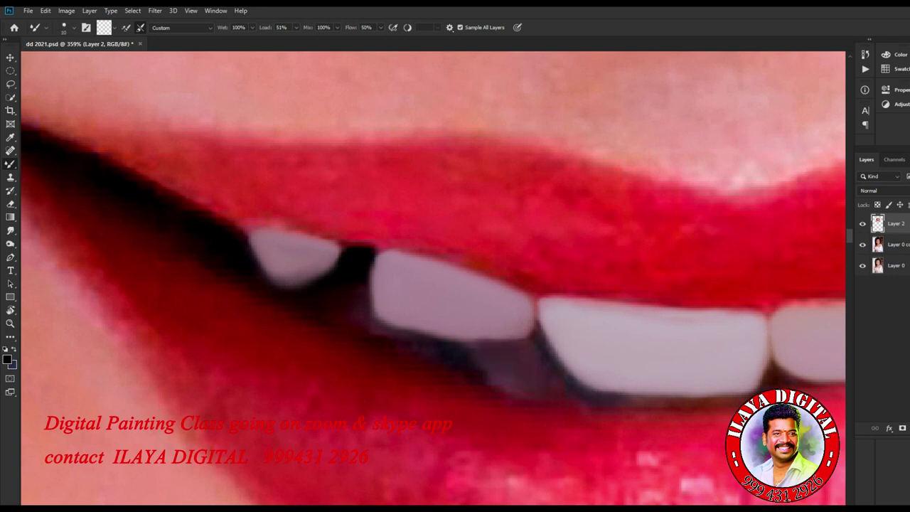
- Smooth the outer teeth near the image-right mouth corner with the brush enlarged to size 20
scroll(527, 394, down, 5)
drag(527, 395, 238, 415)
key(bracketright)
key(bracketright)
key(bracketright)
drag(529, 356, 650, 307)
key(bracketleft)
key(bracketright)
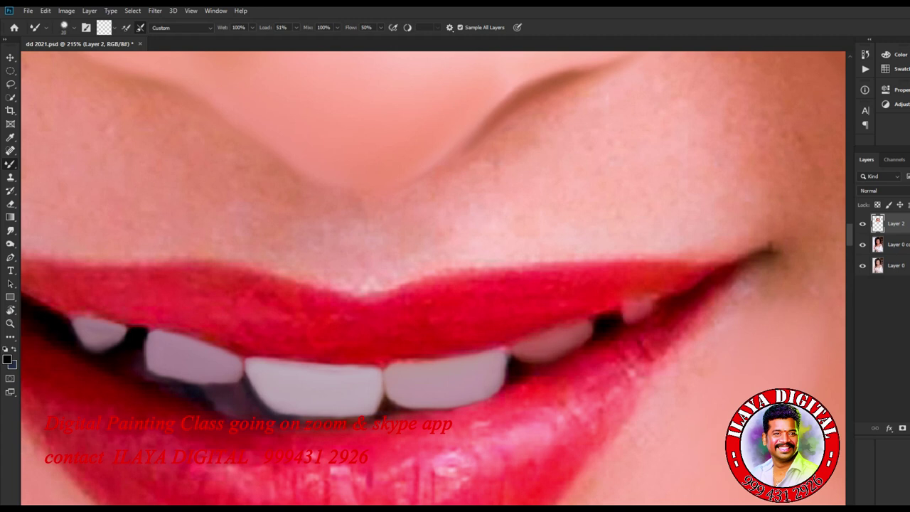
- Smudge the image-right half of the upper lip smooth with the Smudge tool
scroll(478, 357, down, 3)
scroll(477, 357, down, 1)
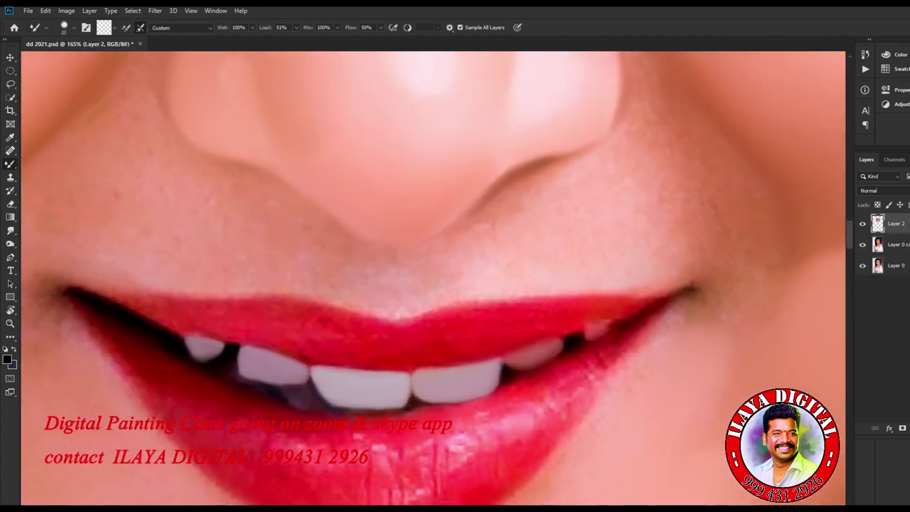
scroll(477, 356, up, 8)
drag(585, 342, 451, 359)
scroll(450, 359, down, 3)
scroll(450, 359, up, 3)
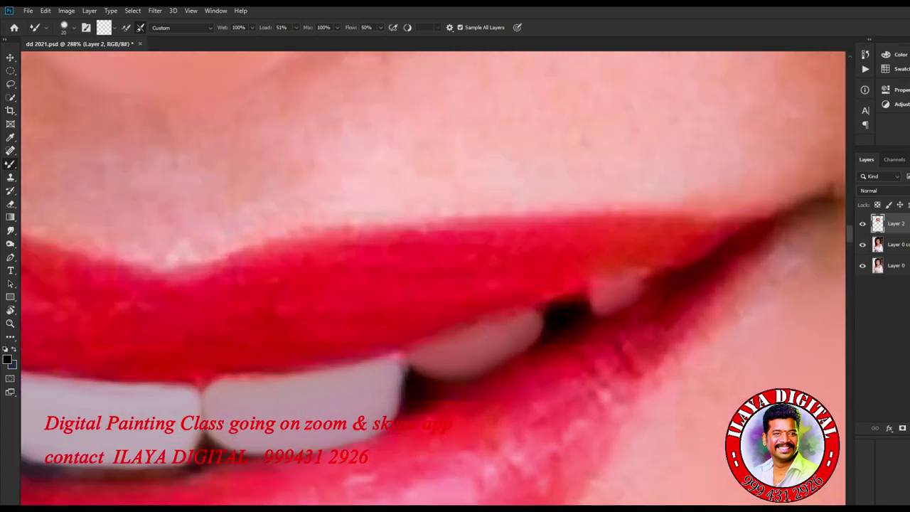
scroll(434, 278, up, 2)
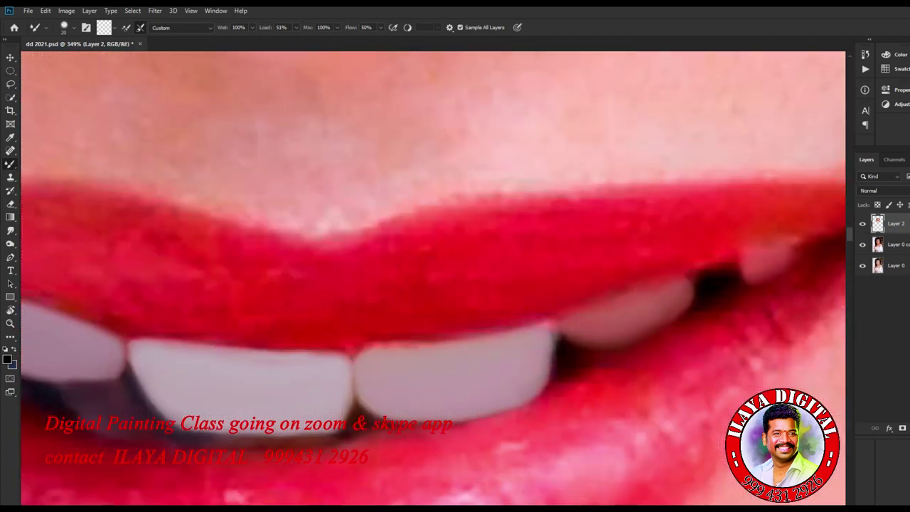
key(r)
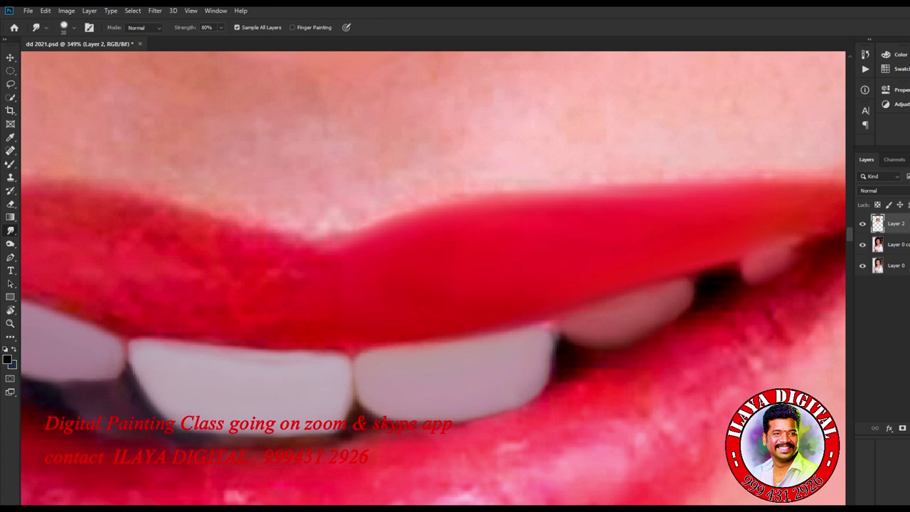
drag(683, 249, 341, 293)
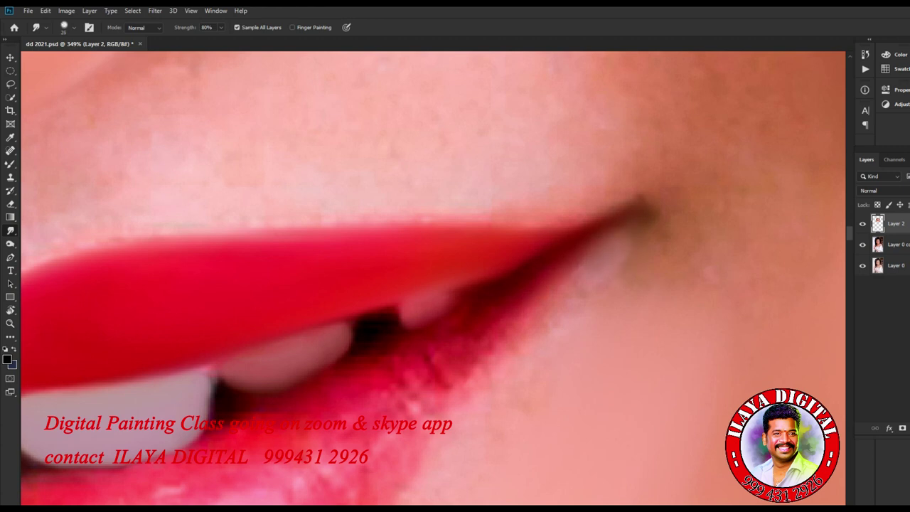
- Smudge the skin around the image-right mouth corner and along the adjoining upper and lower lip edges
drag(646, 193, 636, 183)
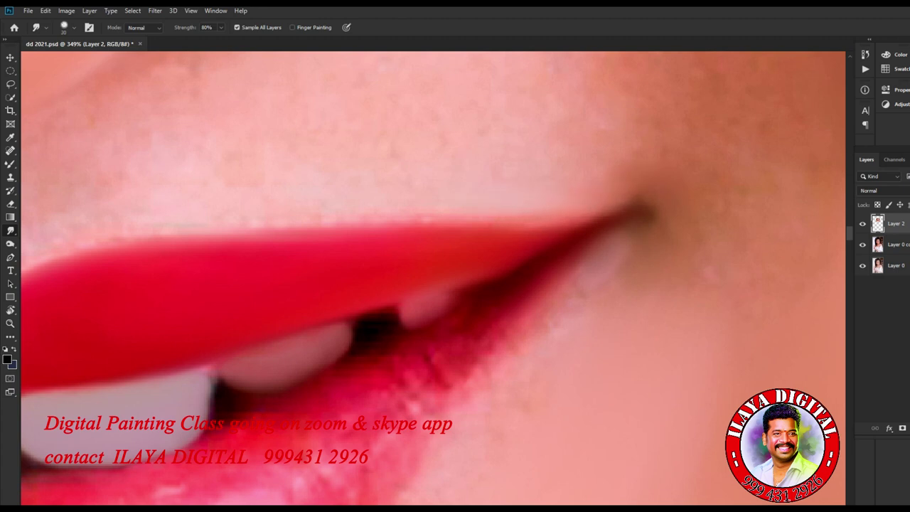
drag(541, 203, 581, 202)
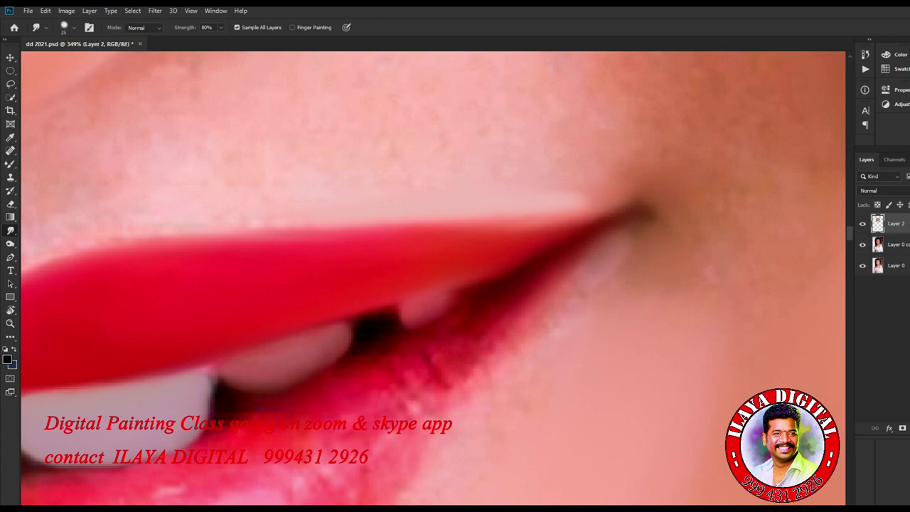
mouse_move(511, 362)
mouse_down()
mouse_move(581, 293)
mouse_move(602, 264)
mouse_move(594, 262)
mouse_up()
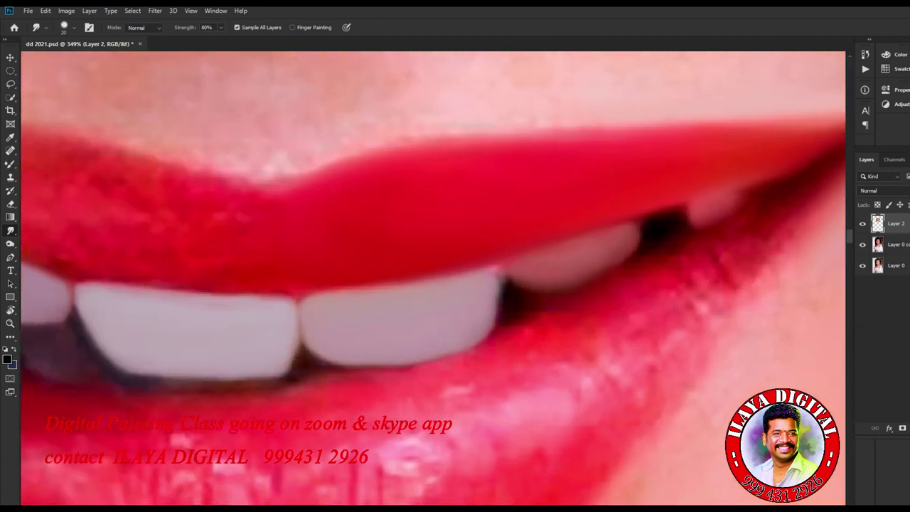
- Smudge the dark gaps and shadows along the lower edges of the teeth
drag(637, 243, 624, 259)
mouse_move(499, 292)
mouse_down()
mouse_move(496, 278)
mouse_move(537, 289)
mouse_move(484, 347)
mouse_up()
drag(554, 291, 569, 289)
drag(398, 299, 688, 311)
drag(441, 395, 524, 396)
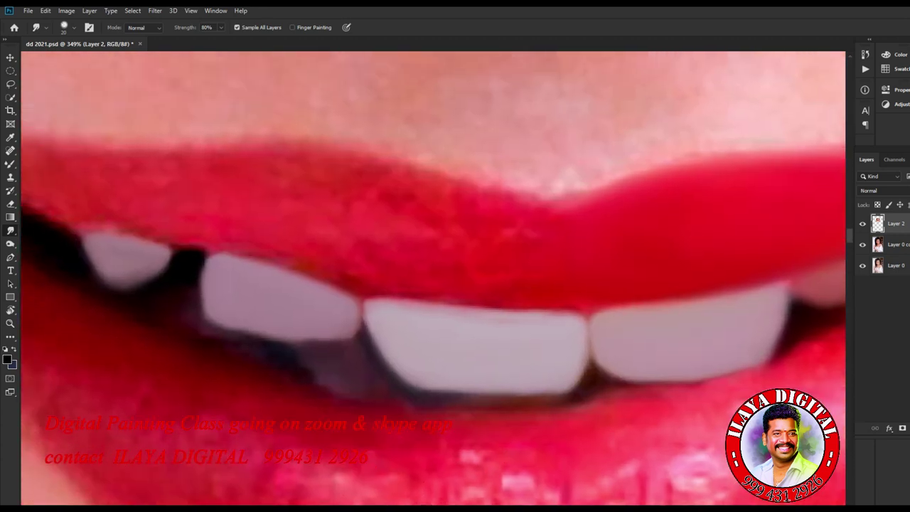
drag(426, 393, 617, 392)
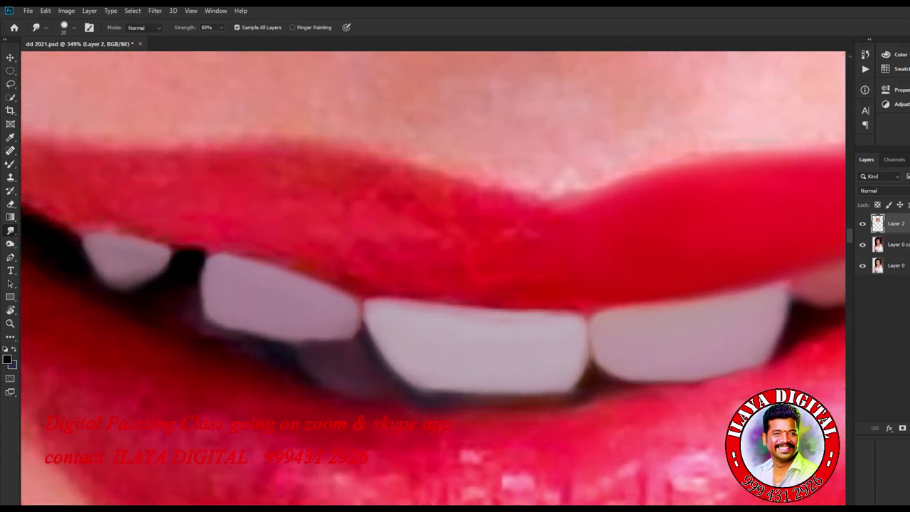
mouse_move(292, 346)
mouse_down()
mouse_move(185, 311)
mouse_move(309, 352)
mouse_up()
key(])
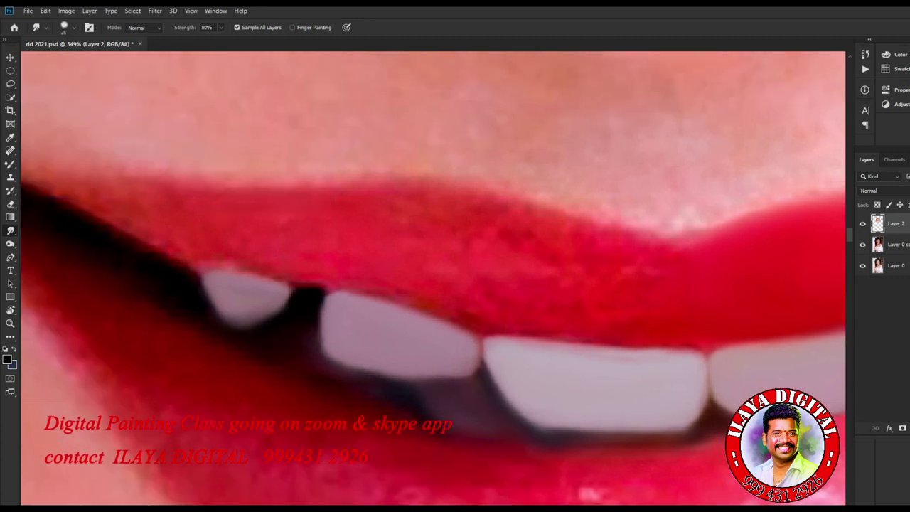
- Smudge the image-left half of the upper lip smooth from its outline to the teeth, gradually enlarging the brush
mouse_move(498, 195)
mouse_down()
mouse_move(594, 236)
mouse_move(679, 248)
mouse_up()
mouse_move(419, 304)
mouse_down()
mouse_move(481, 329)
mouse_move(692, 346)
mouse_up()
drag(295, 286, 339, 290)
key(])
mouse_move(341, 238)
mouse_down()
mouse_move(507, 241)
mouse_move(654, 284)
mouse_up()
key(])
key(])
drag(474, 279, 633, 290)
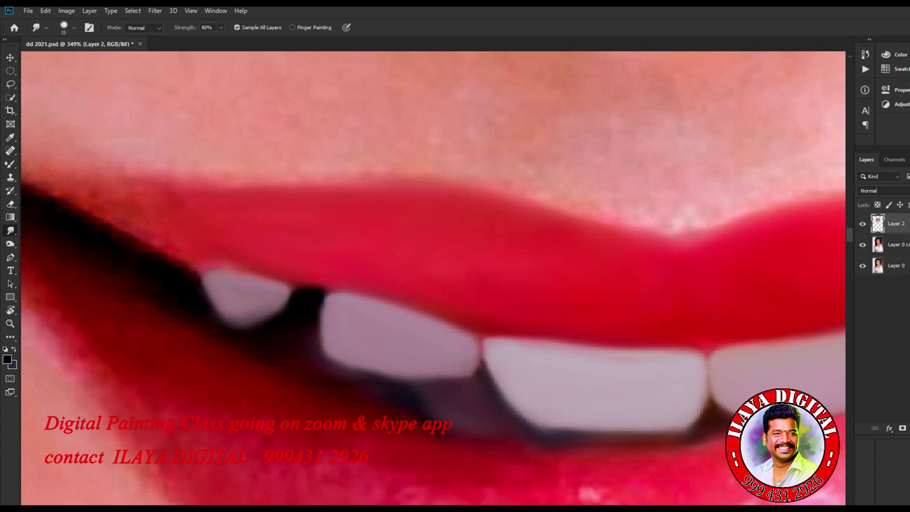
drag(341, 249, 625, 288)
- Smooth the dark mouth opening and upper lip edge at the image-left mouth corner with the Mixer Brush
key(b)
mouse_move(217, 205)
mouse_down()
mouse_move(342, 244)
mouse_move(472, 305)
mouse_up()
drag(385, 251, 250, 203)
drag(340, 242, 514, 306)
mouse_move(411, 233)
mouse_down()
mouse_move(344, 243)
mouse_move(637, 226)
mouse_move(507, 231)
mouse_up()
key(bracketleft)
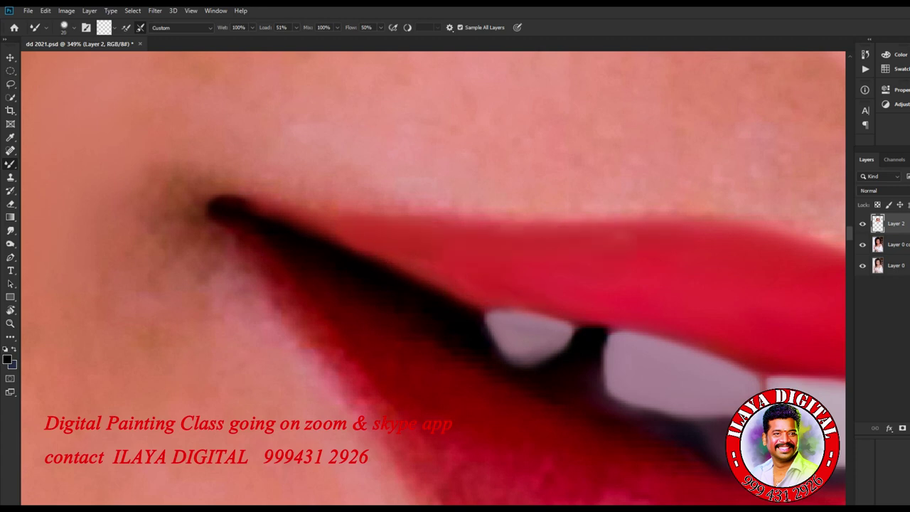
- Smudge the skin above the image-left upper lip and around the mouth corner
key(r)
key(bracketleft)
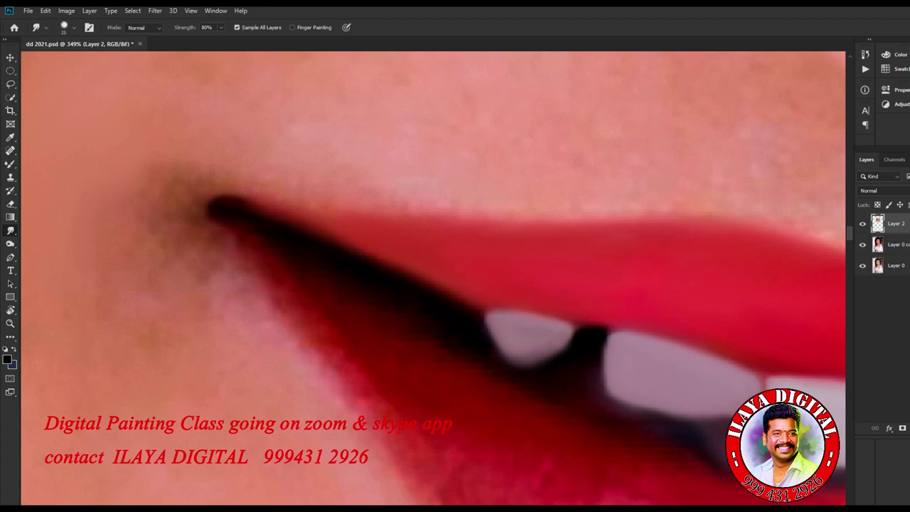
drag(442, 206, 255, 186)
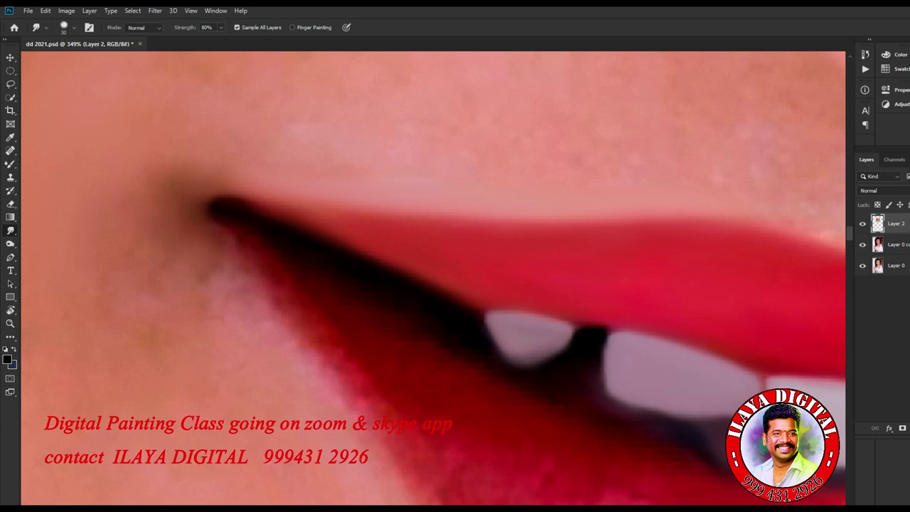
- Smudge the skin and lower lip edge beneath the image-left mouth corner with a smaller brush
key(bracketleft)
mouse_move(222, 254)
mouse_down()
mouse_move(266, 321)
mouse_move(340, 401)
mouse_up()
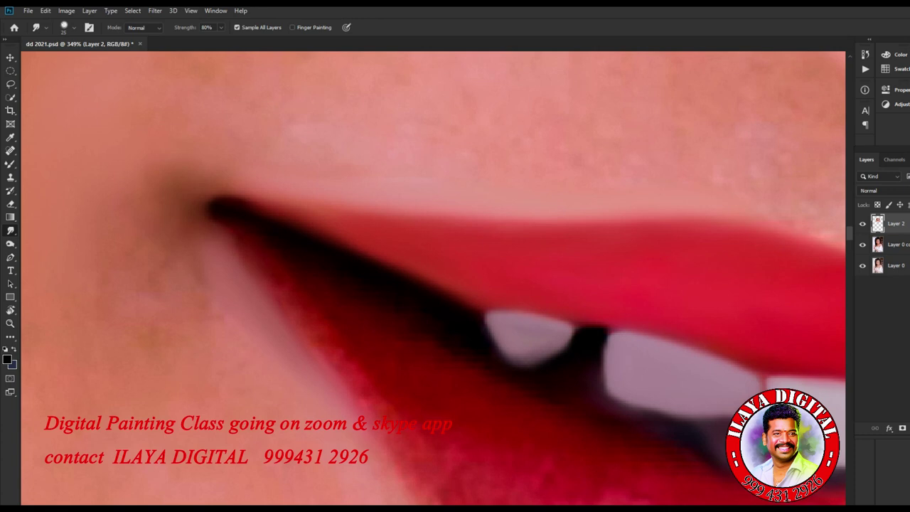
drag(314, 351, 363, 407)
key(bracketleft)
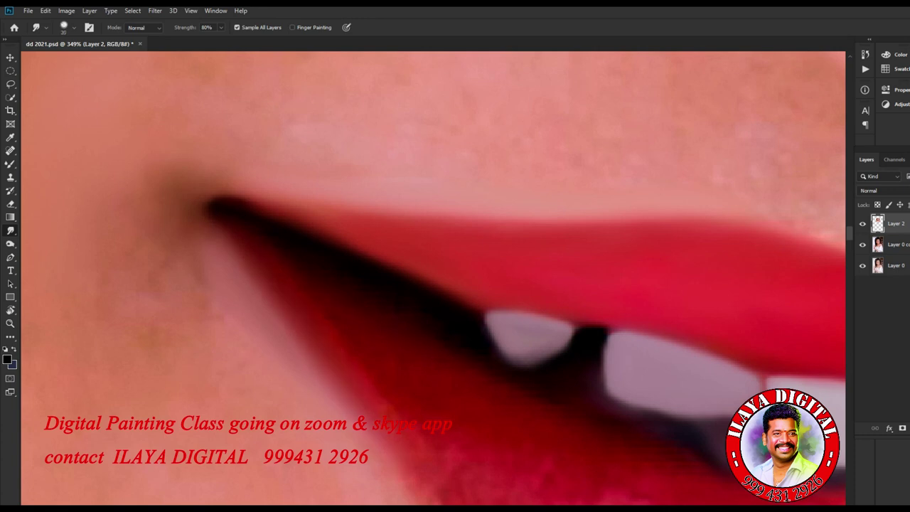
- Smudge the lower lip's outer contour and its inner edge beneath the teeth with the brush enlarged to size 40
drag(782, 469, 526, 288)
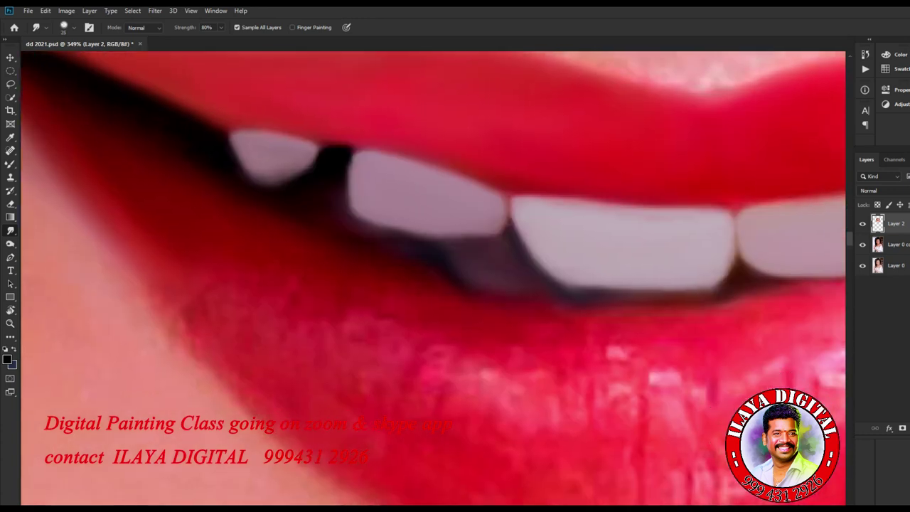
scroll(558, 325, down, 3)
drag(558, 326, 500, 314)
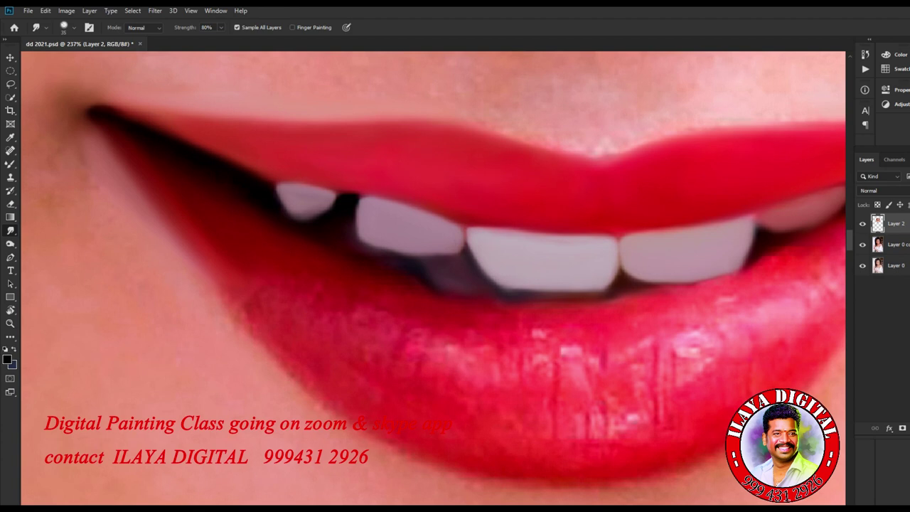
key(bracketright)
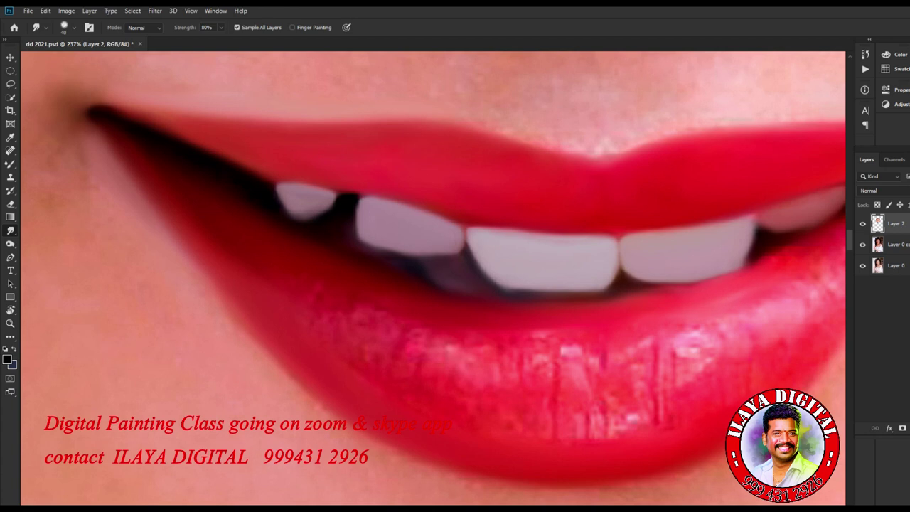
- Smudge the glossy highlights across the lower lip's centre and image-right side, reducing the brush to size 35
mouse_move(481, 393)
mouse_down()
mouse_move(502, 411)
mouse_move(462, 412)
mouse_move(404, 343)
mouse_move(367, 323)
mouse_move(390, 321)
mouse_move(483, 351)
mouse_move(539, 352)
mouse_move(581, 376)
mouse_move(694, 349)
mouse_move(673, 385)
mouse_move(732, 312)
mouse_move(798, 290)
mouse_move(798, 342)
mouse_up()
key(bracketleft)
mouse_move(748, 367)
mouse_down()
mouse_move(722, 398)
mouse_move(680, 392)
mouse_up()
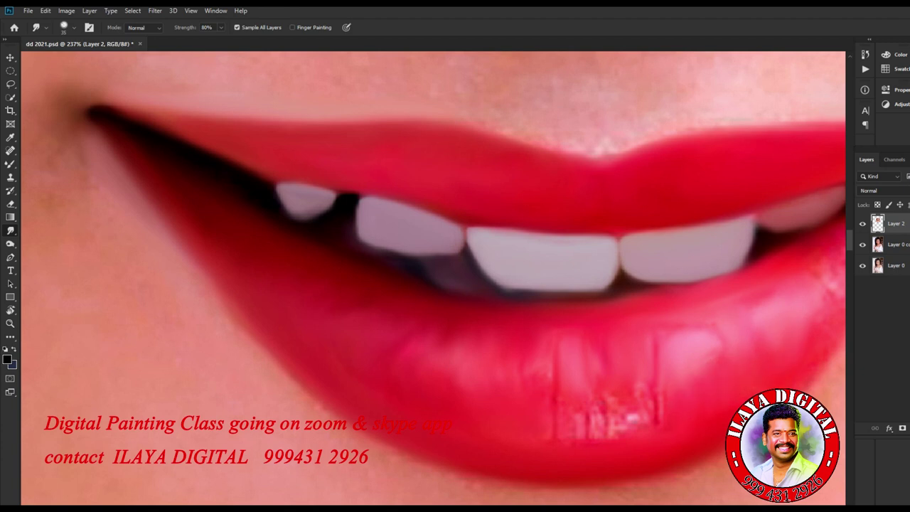
drag(718, 339, 812, 273)
mouse_move(812, 310)
mouse_down()
mouse_move(689, 385)
mouse_move(685, 398)
mouse_up()
mouse_move(633, 419)
mouse_down()
mouse_move(654, 388)
mouse_move(583, 427)
mouse_move(537, 384)
mouse_move(458, 388)
mouse_up()
- Smudge the rough texture and outer edge of the lower lip toward the image-right mouth corner, reducing the brush to size 25
drag(612, 313, 401, 322)
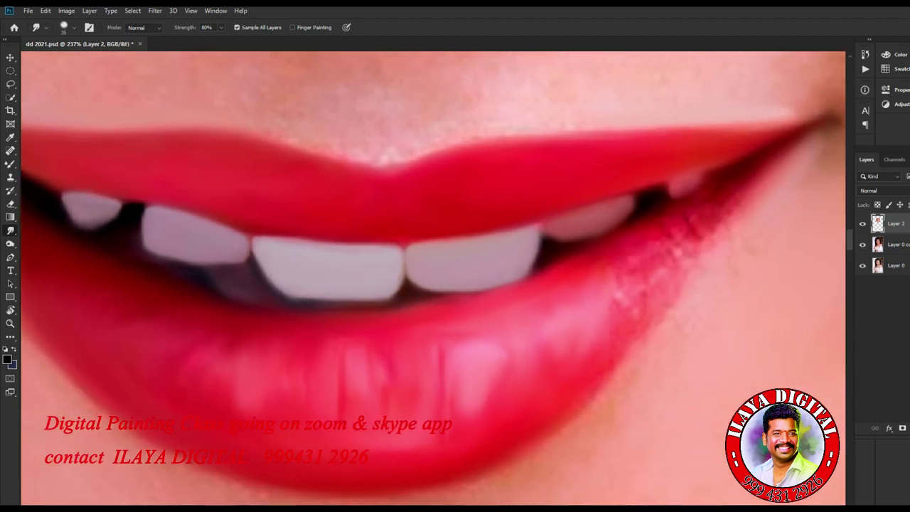
mouse_move(494, 344)
mouse_down()
mouse_move(499, 395)
mouse_move(502, 350)
mouse_up()
drag(480, 412, 479, 390)
key(bracketleft)
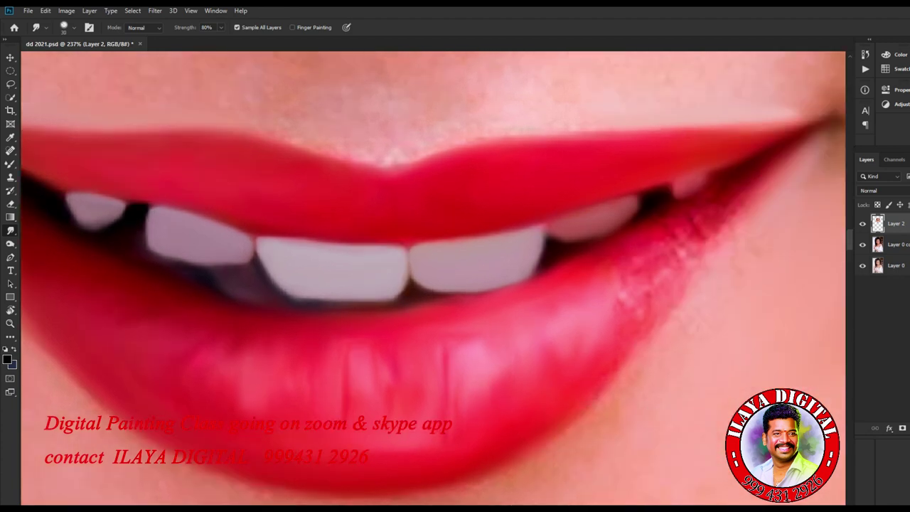
drag(713, 215, 685, 262)
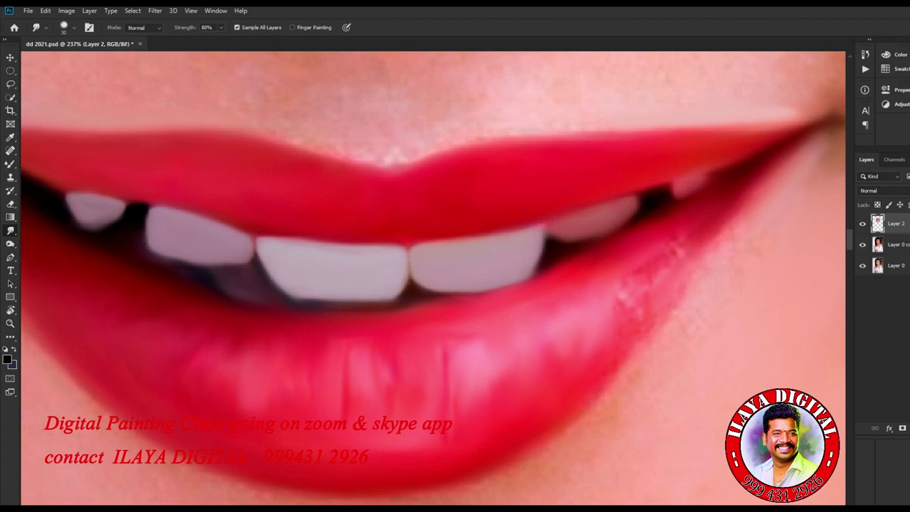
mouse_move(569, 406)
mouse_down()
mouse_move(698, 235)
mouse_move(622, 295)
mouse_up()
mouse_move(577, 330)
mouse_down()
mouse_move(579, 350)
mouse_move(532, 375)
mouse_up()
key(bracketleft)
drag(573, 299, 571, 310)
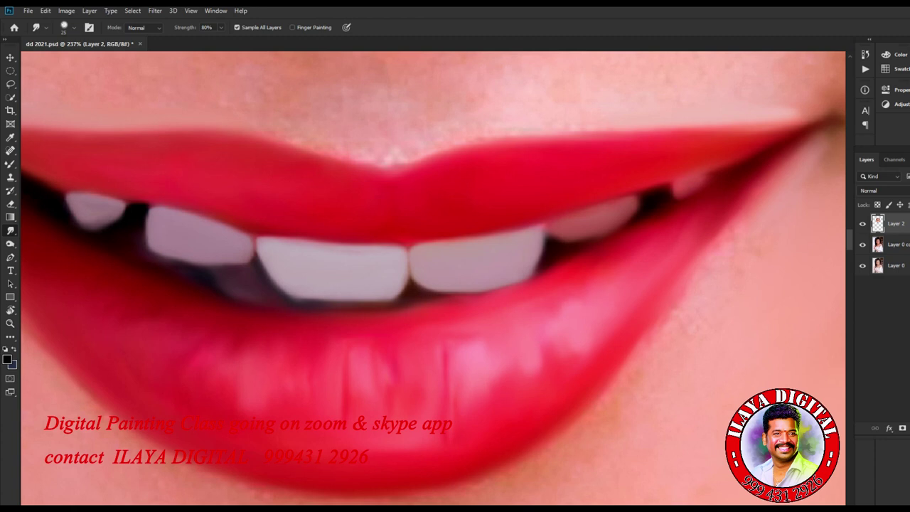
- Soften the vertical highlight streaks in the lower lip's centre and image-left part with the size 25 brush
drag(487, 366, 486, 392)
drag(357, 373, 358, 400)
mouse_move(322, 373)
mouse_down()
mouse_move(325, 346)
mouse_move(650, 325)
mouse_up()
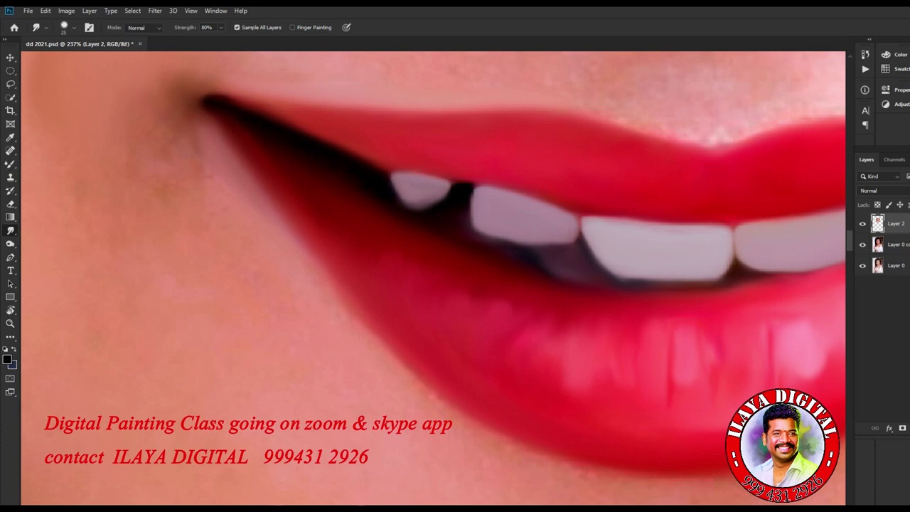
drag(557, 355, 554, 381)
drag(585, 379, 586, 397)
- Smudge the skin between the image-right nostril and the upper lip with a larger brush
scroll(615, 398, down, 5)
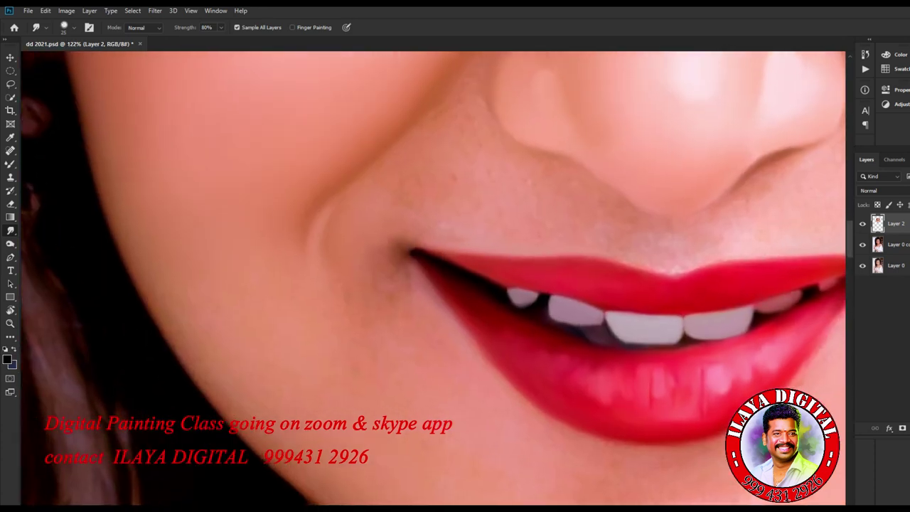
drag(615, 398, 306, 370)
scroll(491, 306, up, 4)
scroll(426, 277, up, 2)
drag(355, 185, 239, 409)
scroll(433, 279, down, 3)
scroll(433, 278, up, 1)
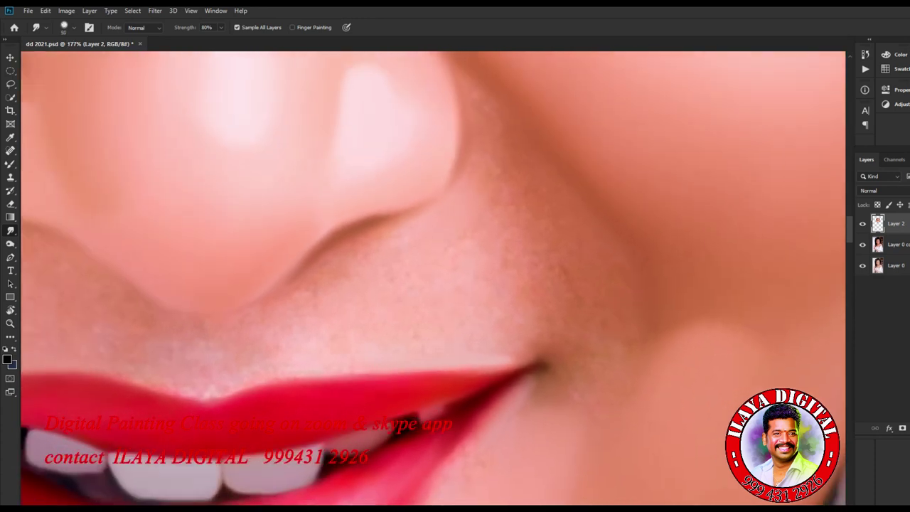
drag(466, 228, 487, 278)
mouse_move(500, 217)
mouse_down()
mouse_move(502, 317)
mouse_move(496, 307)
mouse_up()
- Smudge the skin under the image-right nostril edge and the groove above the upper lip's central dip with smaller brushes
key(bracketleft)
key(bracketleft)
key(bracketleft)
key(bracketleft)
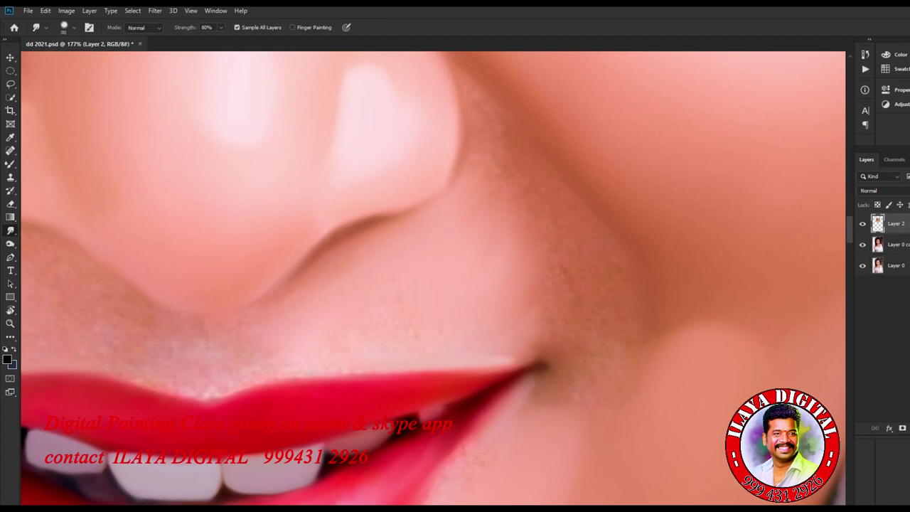
drag(403, 216, 441, 204)
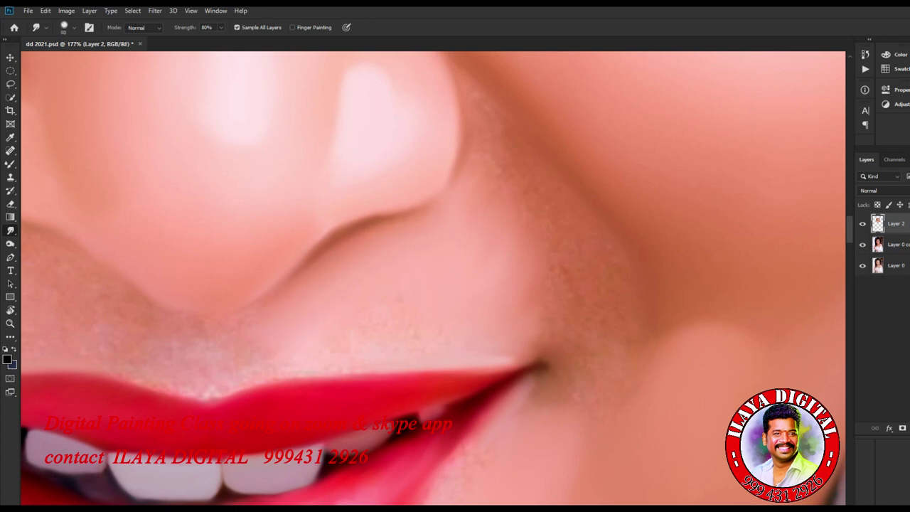
mouse_move(217, 371)
mouse_down()
mouse_move(215, 392)
mouse_move(226, 396)
mouse_move(277, 358)
mouse_up()
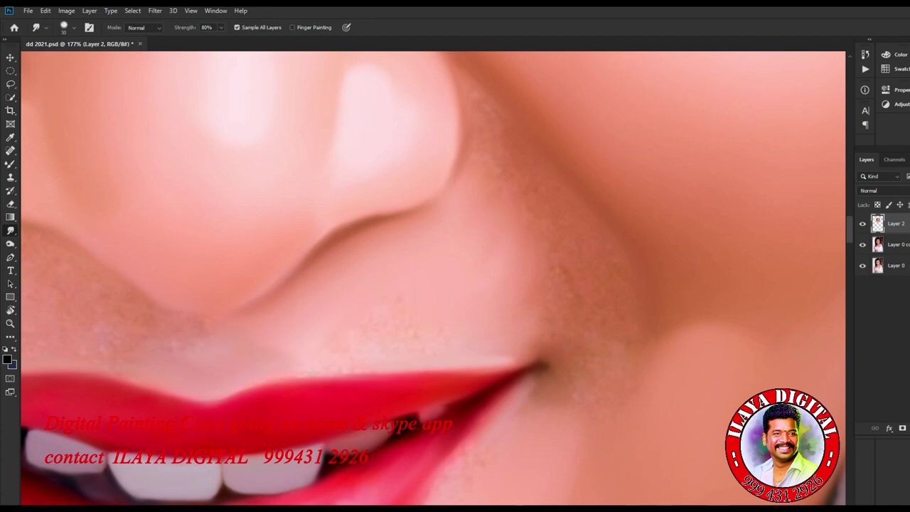
key(])
drag(208, 347, 175, 339)
drag(276, 351, 294, 344)
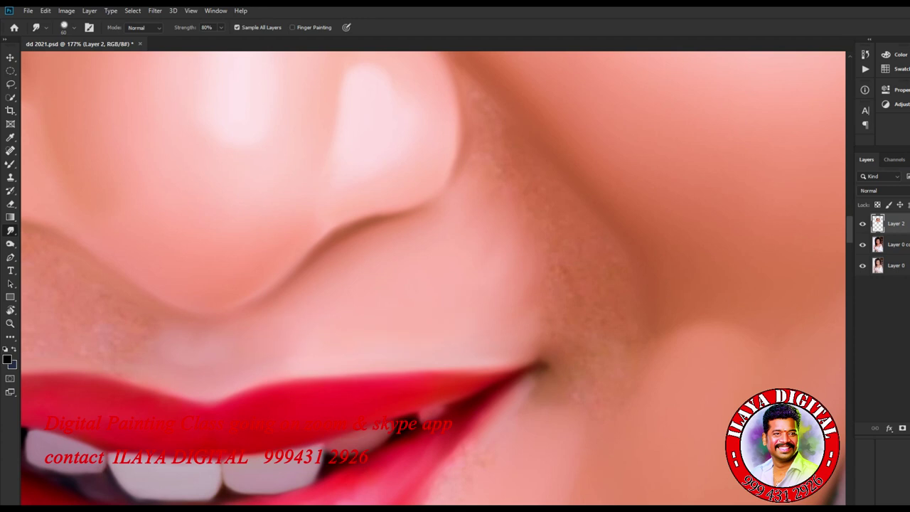
- Smudge the skin between the smile line and the image-right mouth corner
drag(543, 257, 544, 311)
drag(526, 257, 549, 337)
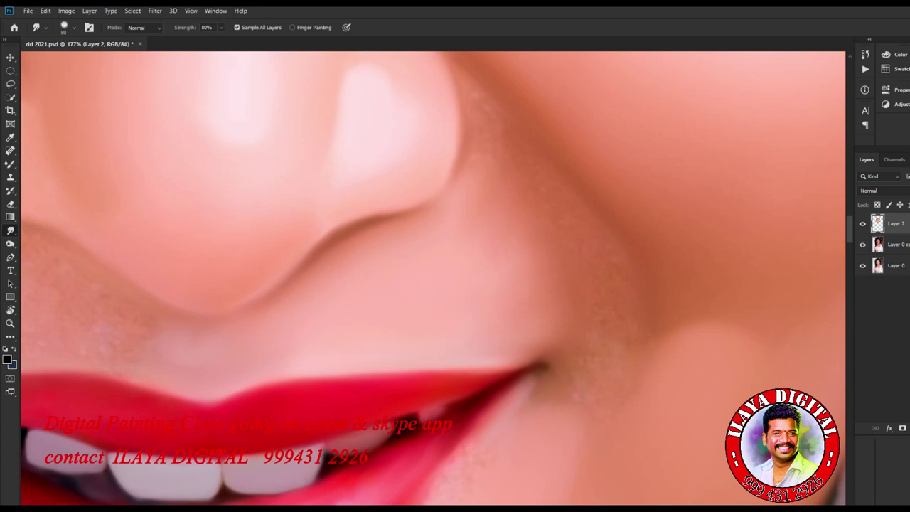
drag(610, 361, 578, 421)
key(bracketright)
key(bracketright)
- Smooth the outer and lower contour of the image-right nostril with a much smaller brush
scroll(487, 317, up, 2)
drag(487, 317, 365, 462)
key(bracketleft)
key(bracketleft)
key(bracketright)
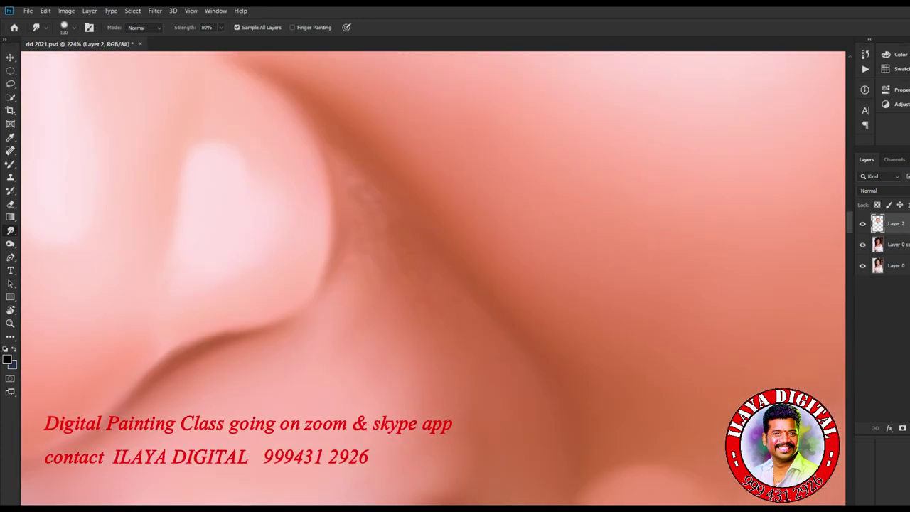
key(bracketleft)
key(bracketleft)
key(bracketleft)
key(bracketleft)
key(bracketleft)
key(bracketleft)
key(bracketleft)
key(bracketleft)
drag(333, 275, 315, 306)
drag(274, 327, 315, 308)
mouse_move(332, 228)
mouse_down()
mouse_move(333, 248)
mouse_move(293, 317)
mouse_up()
- Smudge the skin between the image-right nostril and the smile line, enlarging the brush to size 90 for the lower area
drag(364, 265, 355, 187)
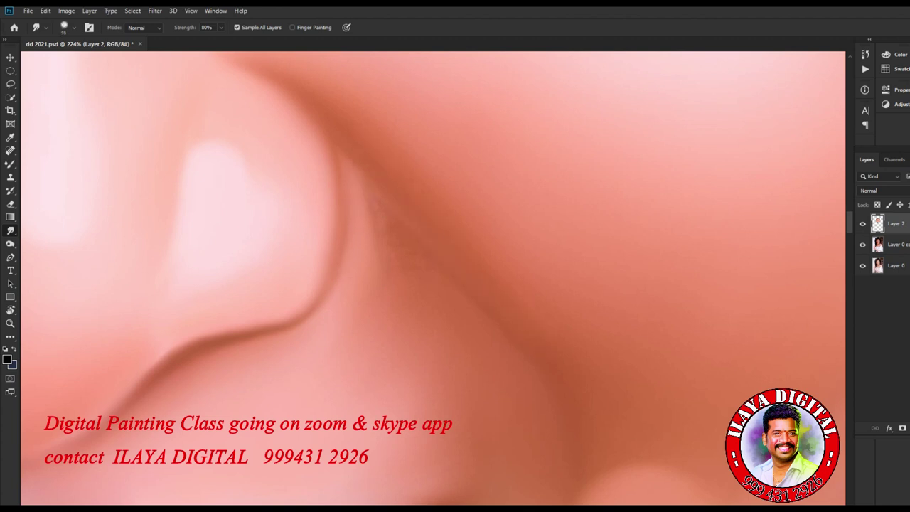
mouse_move(378, 257)
mouse_down()
mouse_move(370, 215)
mouse_move(379, 219)
mouse_up()
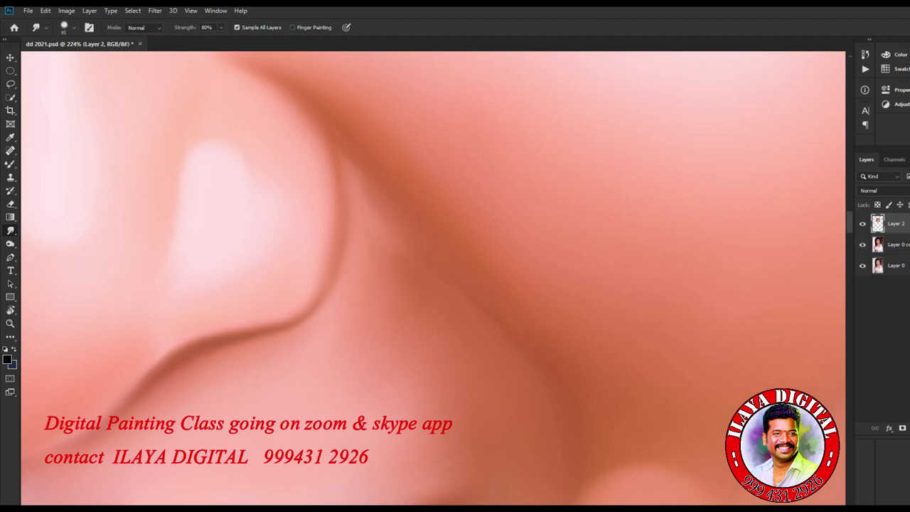
drag(412, 290, 390, 237)
key(bracketright)
drag(441, 447, 408, 367)
drag(395, 331, 345, 373)
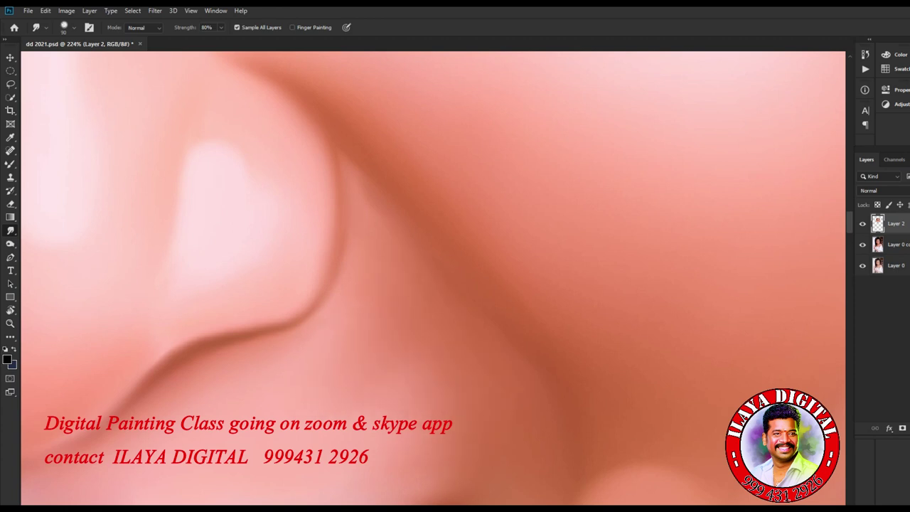
drag(603, 479, 621, 469)
- Examine the smudged skin around the nose, smile line and image-right mouth corner
key(bracketleft)
scroll(600, 462, down, 8)
scroll(601, 465, up, 5)
drag(600, 455, 566, 299)
scroll(566, 296, down, 3)
scroll(567, 295, up, 3)
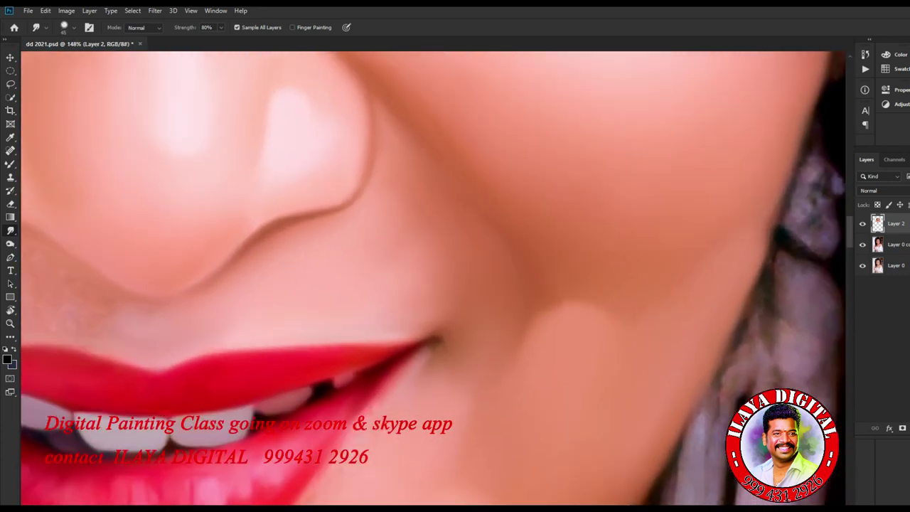
scroll(356, 284, down, 4)
scroll(356, 284, up, 4)
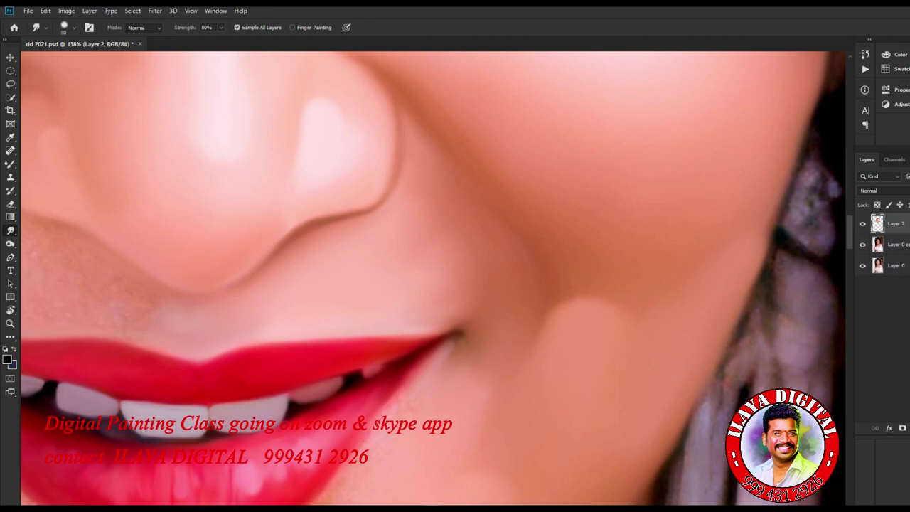
key(bracketright)
key(bracketright)
key(bracketright)
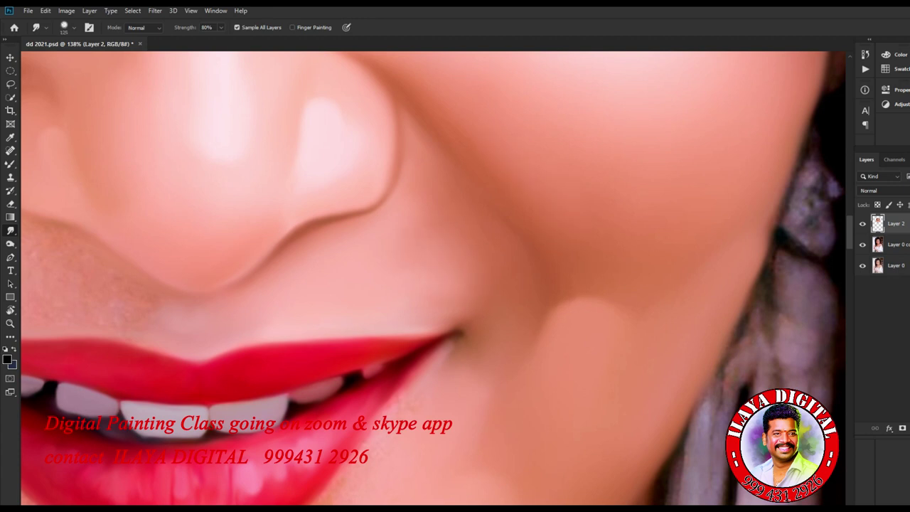
drag(415, 268, 632, 413)
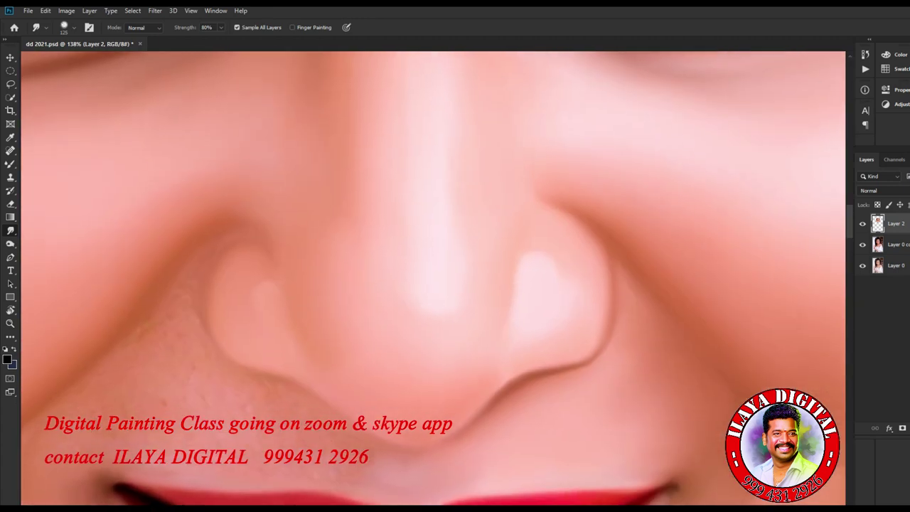
scroll(632, 412, down, 5)
scroll(614, 402, up, 8)
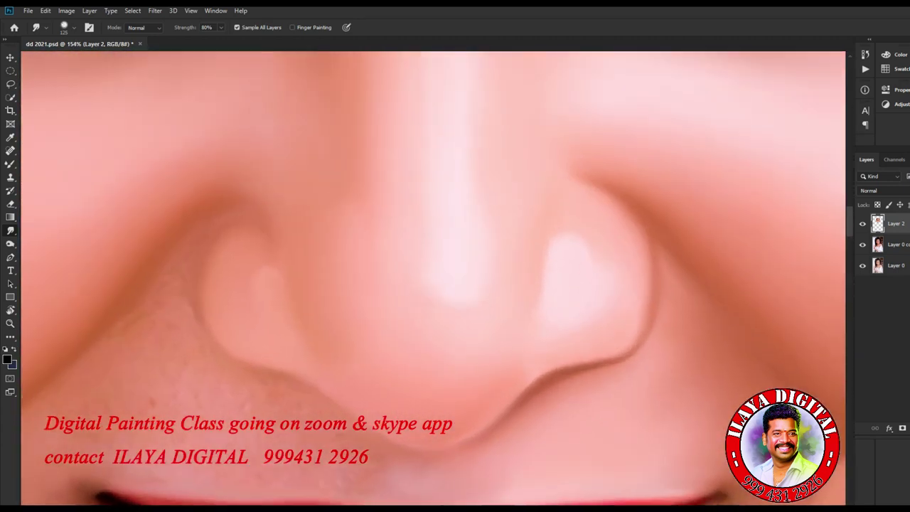
- Smudge the skin enclosed by the image-left nostril, smile line and upper lip, including the narrow area beside the nostril
drag(541, 391, 744, 268)
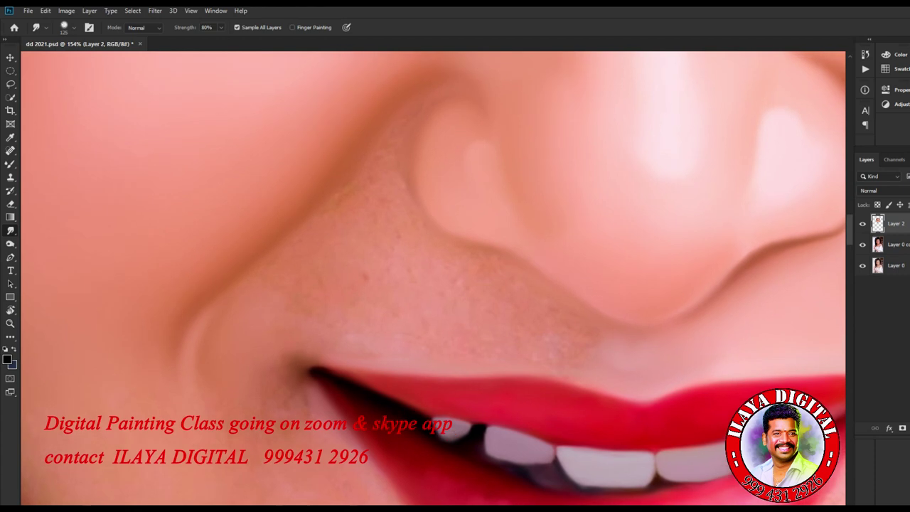
key(bracketleft)
key(bracketleft)
mouse_move(412, 284)
mouse_down()
mouse_move(361, 299)
mouse_move(299, 344)
mouse_up()
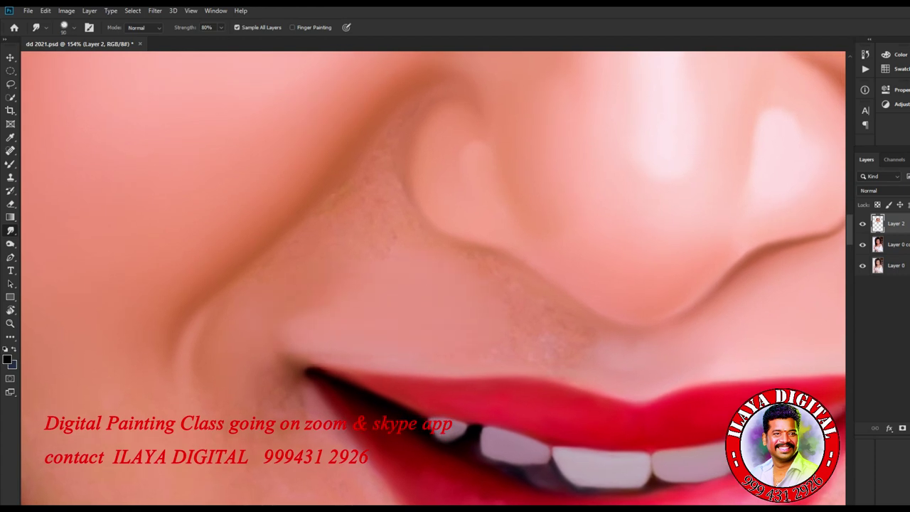
key(bracketright)
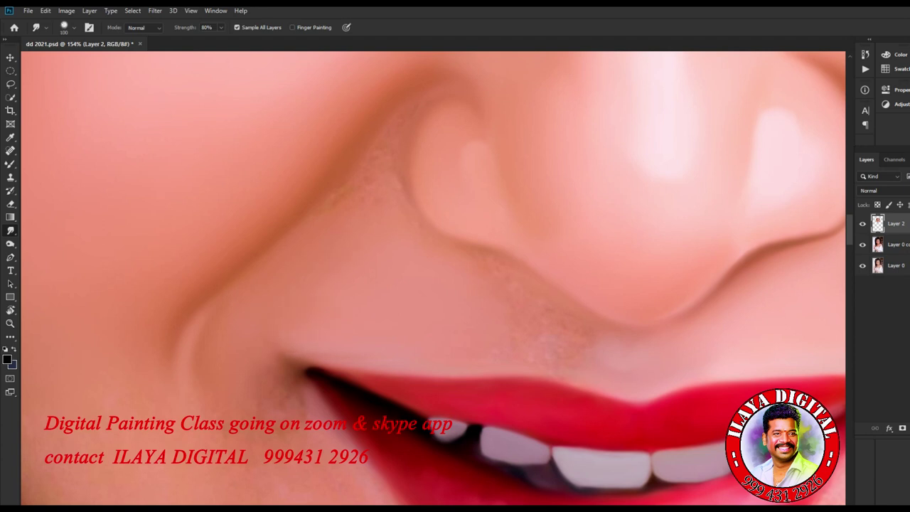
key(bracketleft)
drag(369, 148, 341, 185)
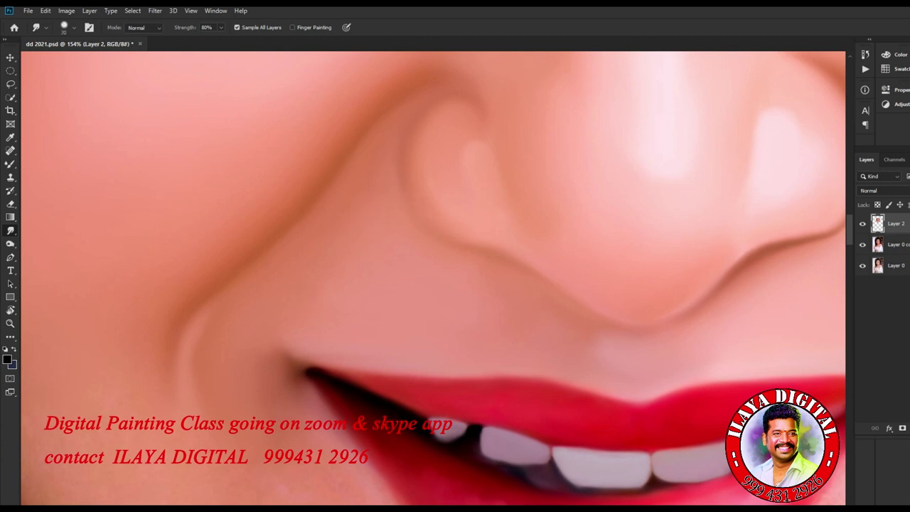
- Smudge the chin and the image-left jaw skin below the lips, starting with the brush enlarged to size 175
scroll(553, 345, down, 5)
drag(568, 334, 355, 332)
scroll(528, 312, down, 10)
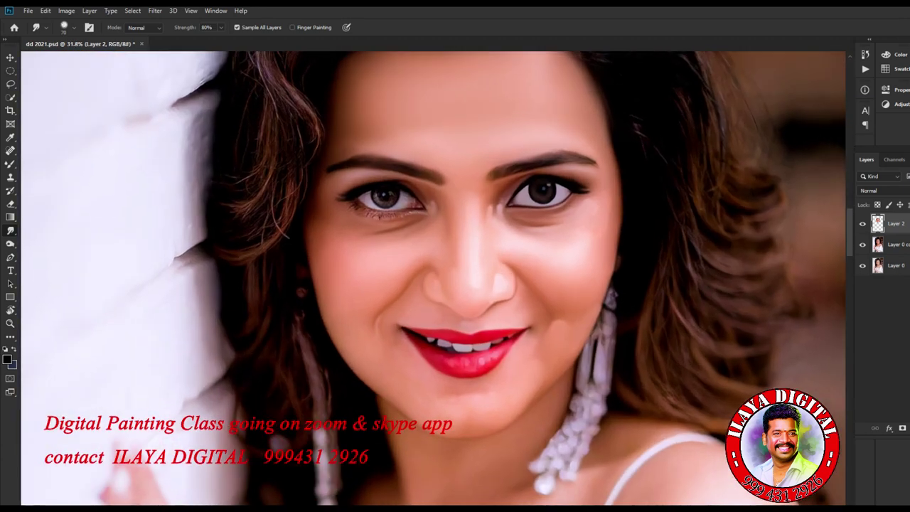
scroll(462, 348, up, 4)
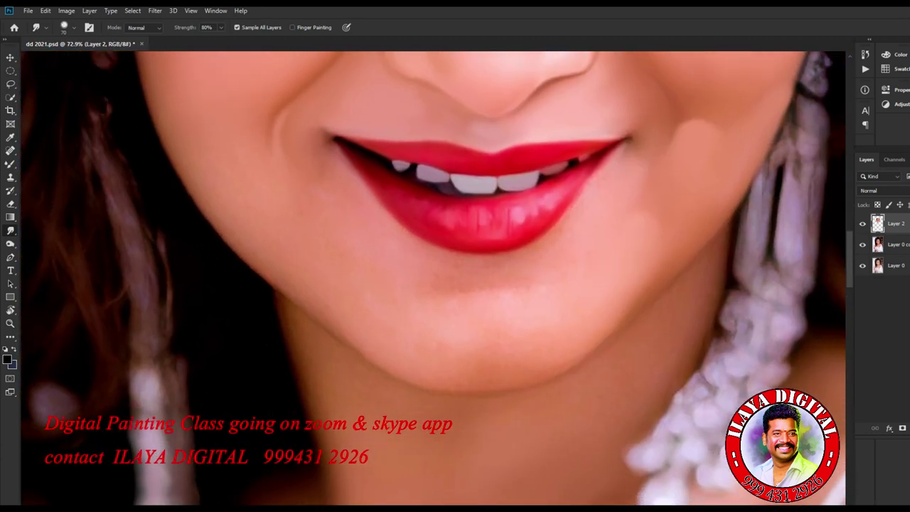
key(bracketright)
key(bracketright)
drag(441, 295, 541, 296)
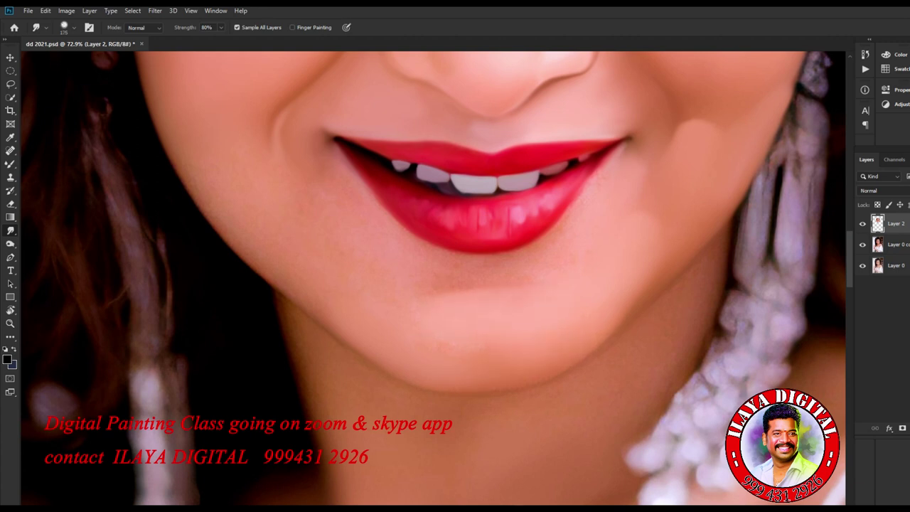
drag(455, 306, 264, 255)
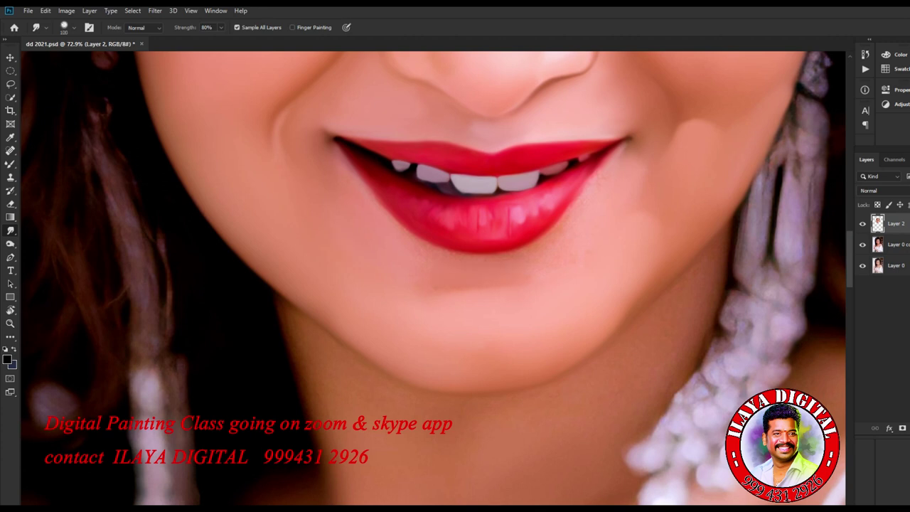
- Start a Pen path at the image-left mouth corner and trace it along the lower lip's outer edge
scroll(509, 293, up, 6)
drag(497, 241, 490, 390)
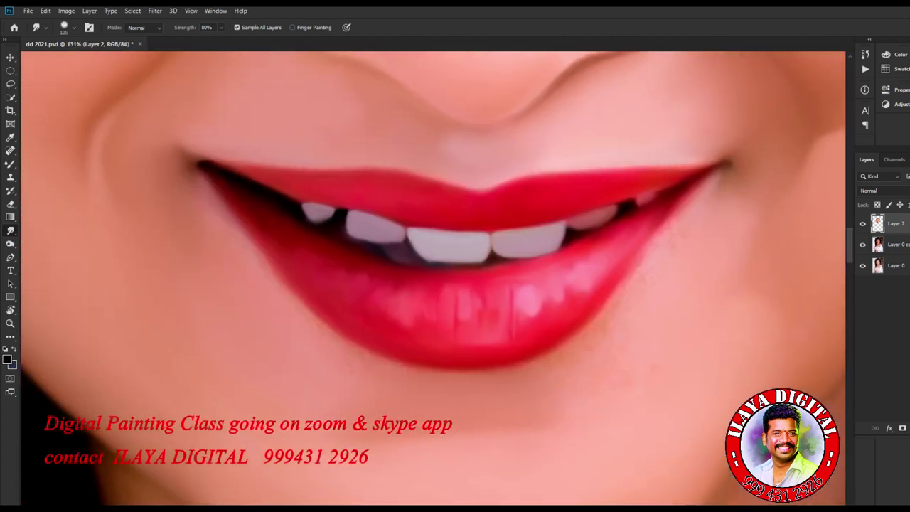
key(p)
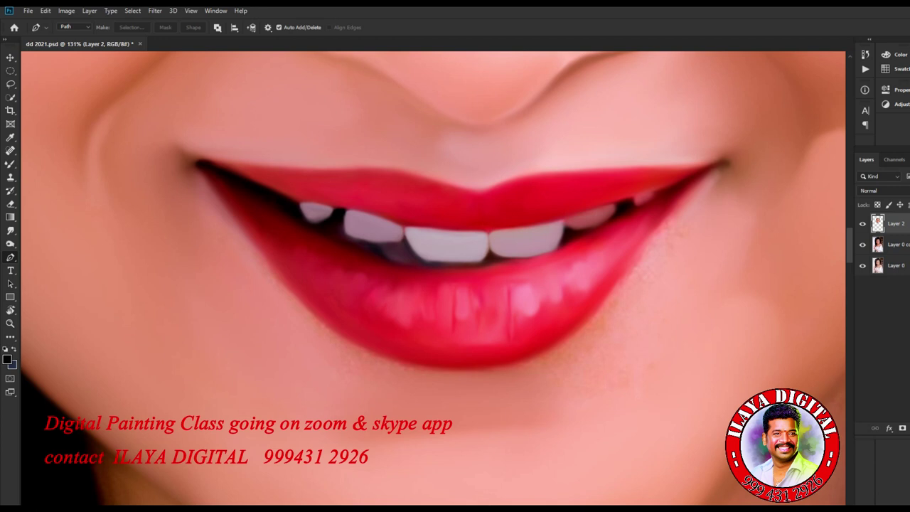
click(199, 174)
drag(431, 368, 473, 391)
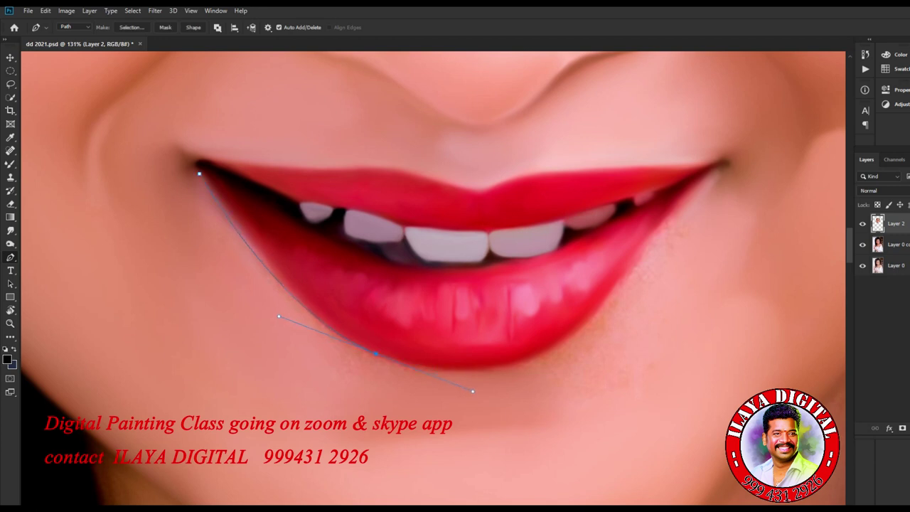
drag(586, 323, 667, 239)
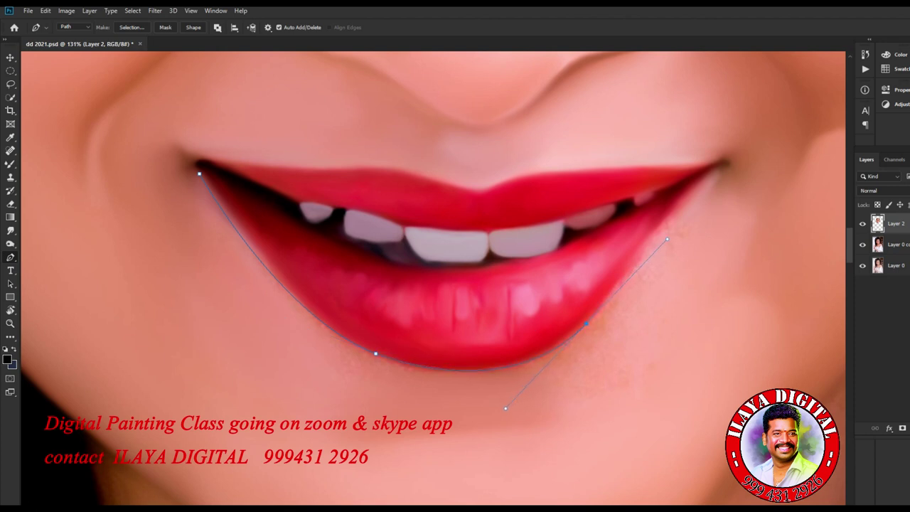
alt+click(586, 323)
- Continue the Pen path around the image-right mouth corner and along the upper lip to the image-left corner, and convert it to a selection
drag(711, 171, 741, 141)
drag(480, 189, 410, 223)
alt+click(479, 189)
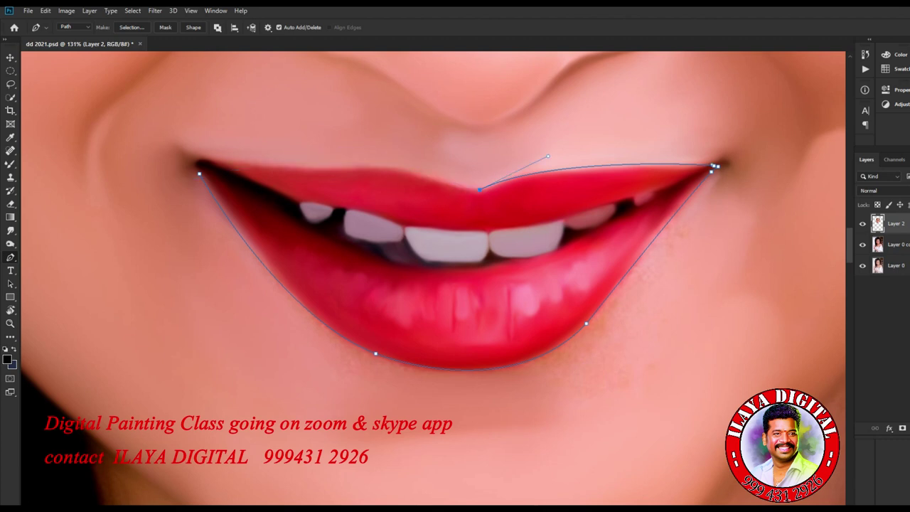
drag(355, 169, 401, 159)
drag(310, 178, 312, 176)
alt+click(355, 168)
drag(206, 163, 178, 163)
alt+click(206, 162)
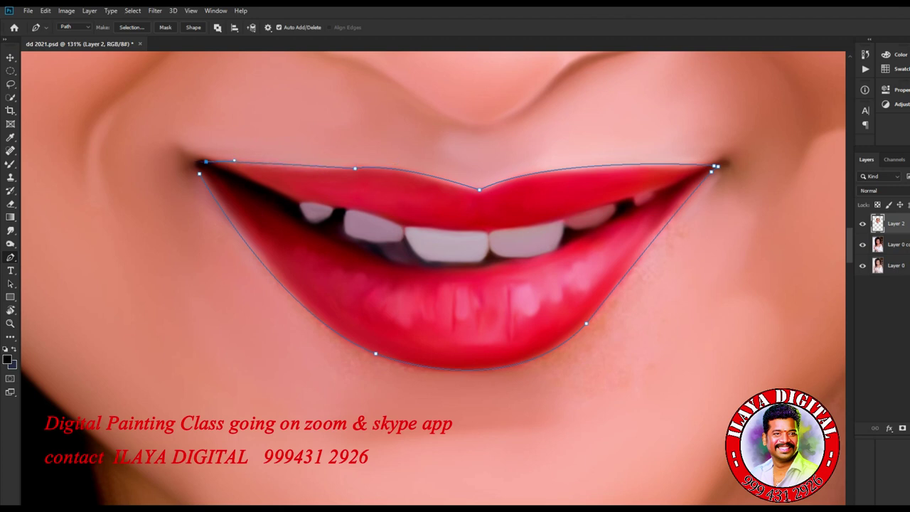
key(ctrl+Return)
scroll(499, 361, up, 3)
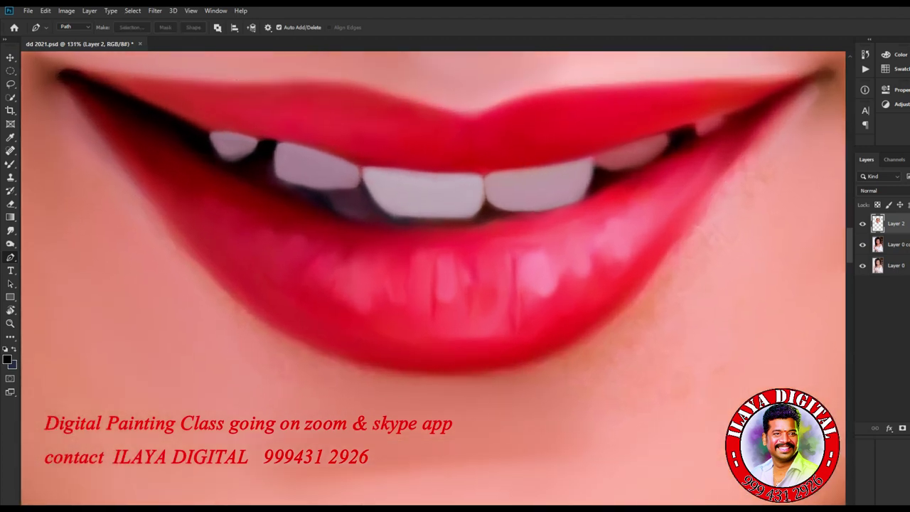
- Blend the lower lip's colour out to the selection edge with the Mixer Brush, beginning at the image-left mouth corner
key(r)
key(shift+b)
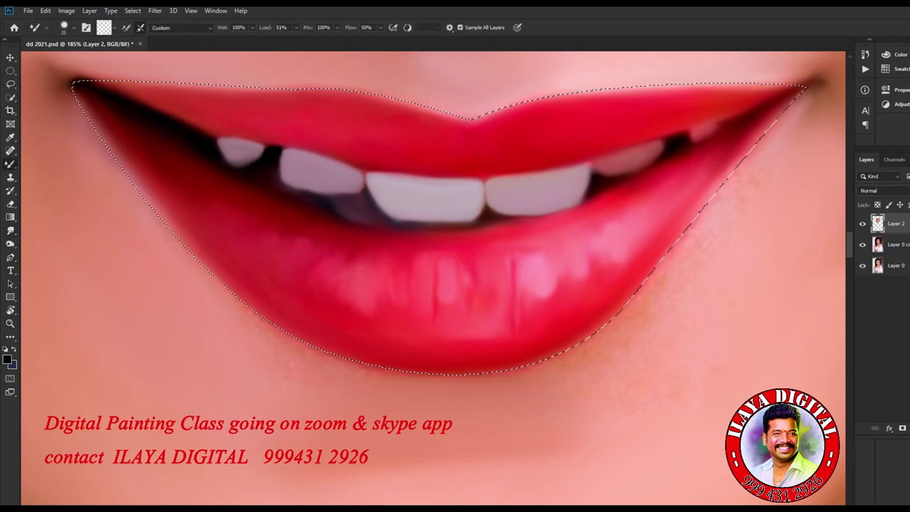
drag(91, 118, 168, 217)
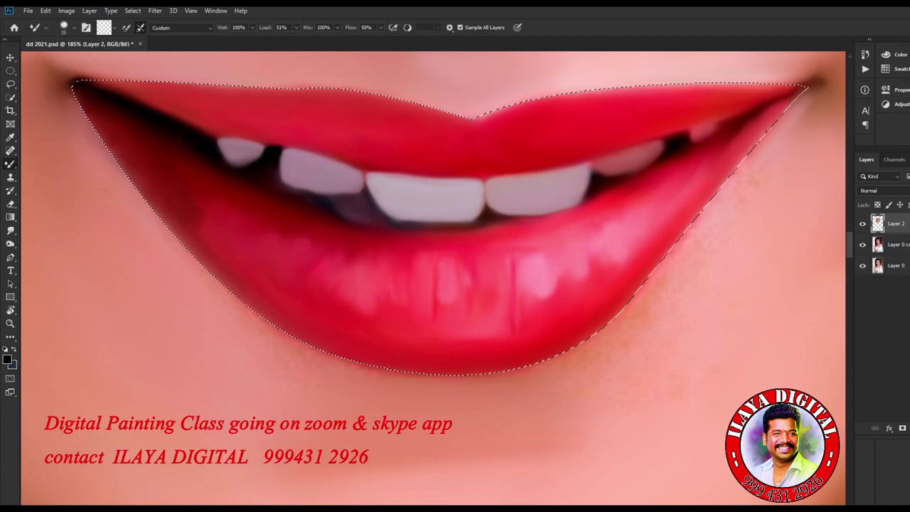
- Blend the skin just outside the lower lip's outline with a larger Mixer Brush, from the image-right side around to the image-left side
drag(469, 248, 404, 268)
key(])
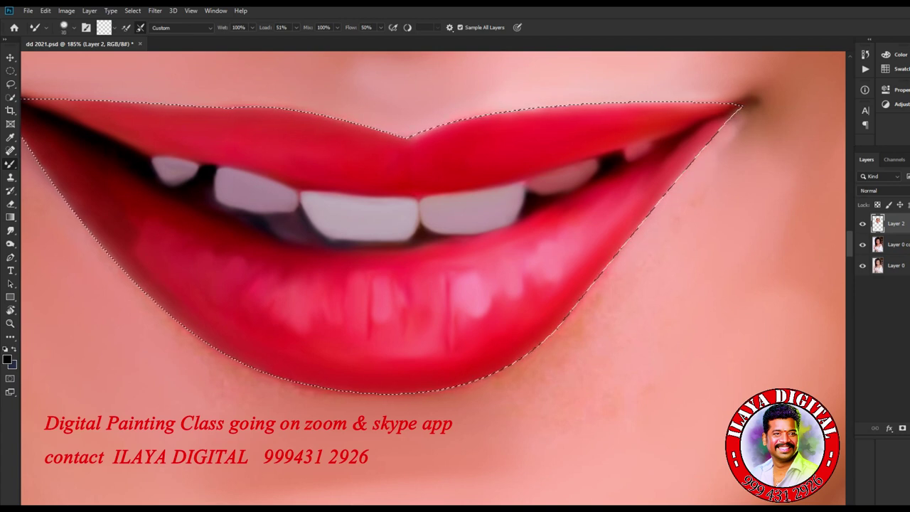
mouse_move(572, 330)
mouse_down()
mouse_move(506, 373)
mouse_move(398, 401)
mouse_up()
mouse_move(532, 357)
mouse_down()
mouse_move(498, 374)
mouse_move(349, 399)
mouse_move(313, 394)
mouse_up()
key(bracketleft)
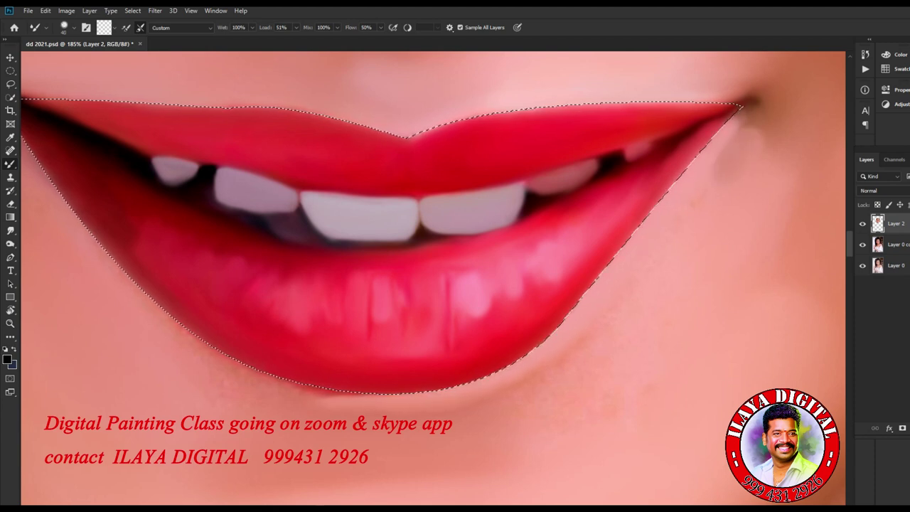
drag(270, 313, 480, 330)
key(bracketleft)
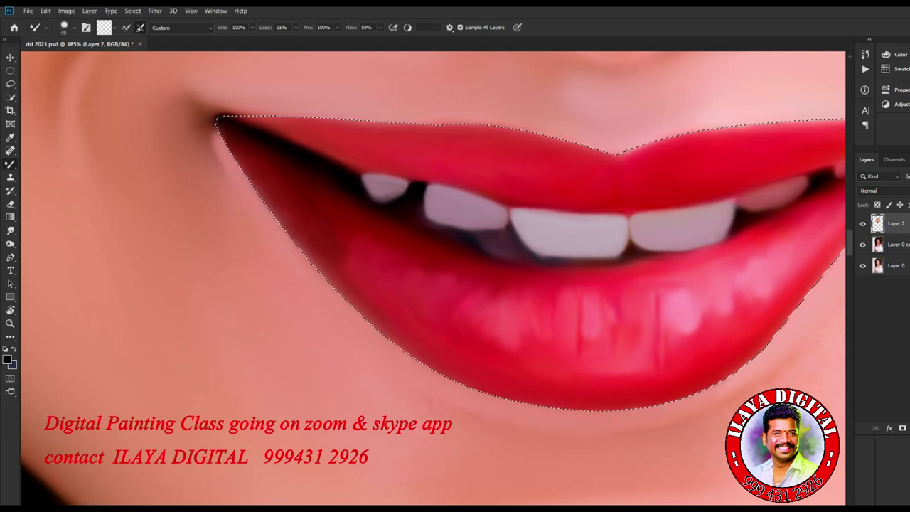
drag(455, 227, 405, 333)
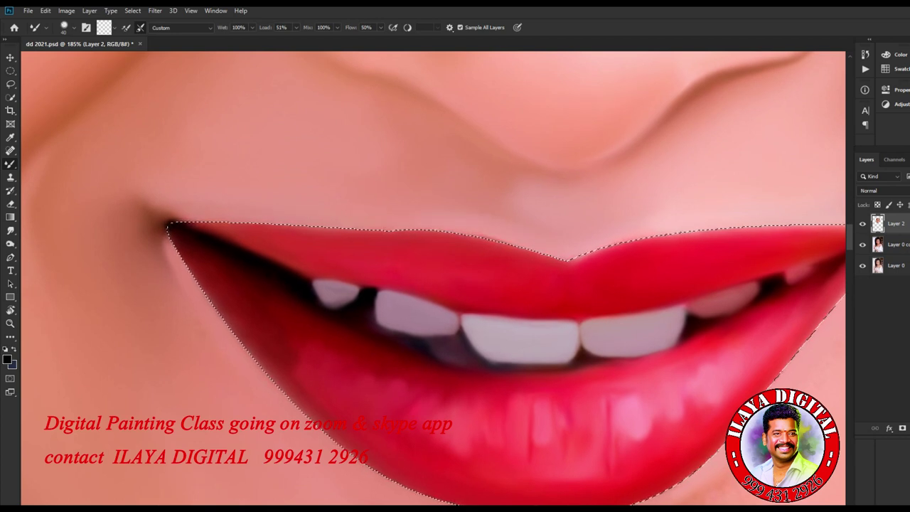
drag(554, 249, 322, 304)
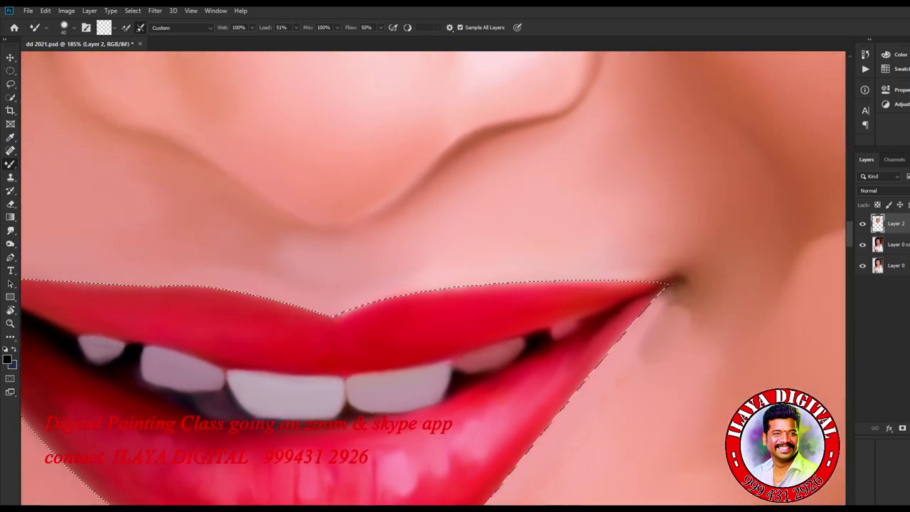